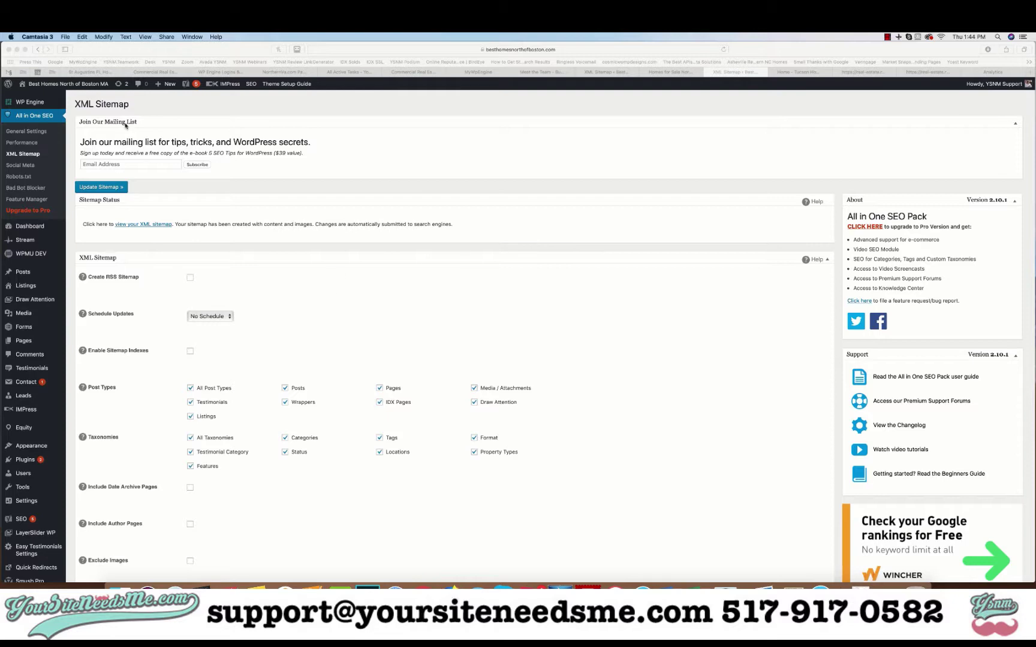
Step: Create a new form titled "Let us find your dream home"
scroll(40, 279, "down", 3)
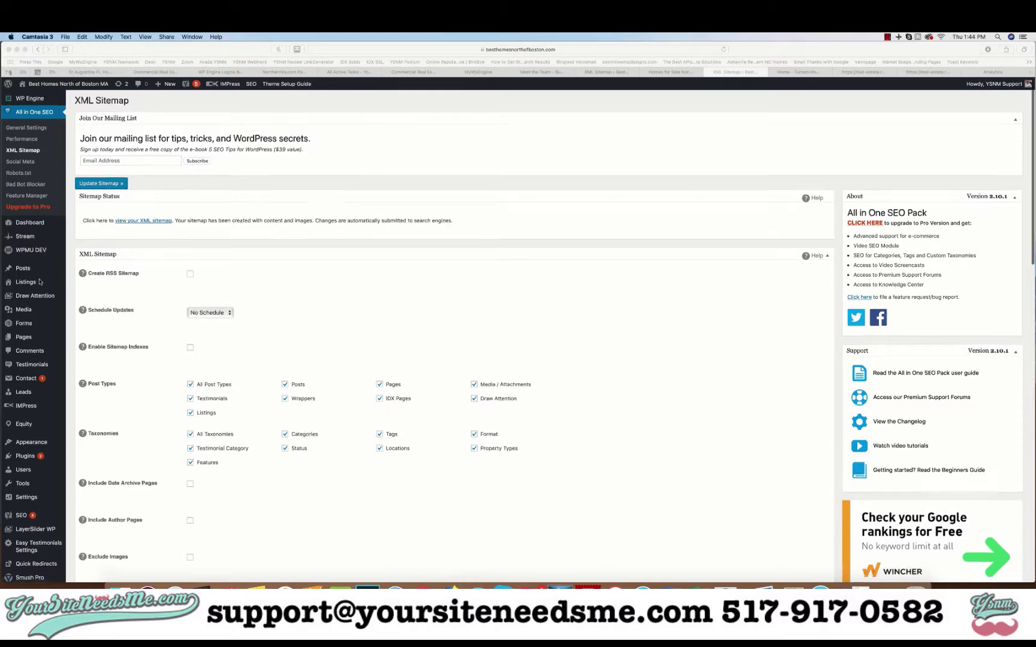
left_click(26, 293)
mouse_move(18, 292)
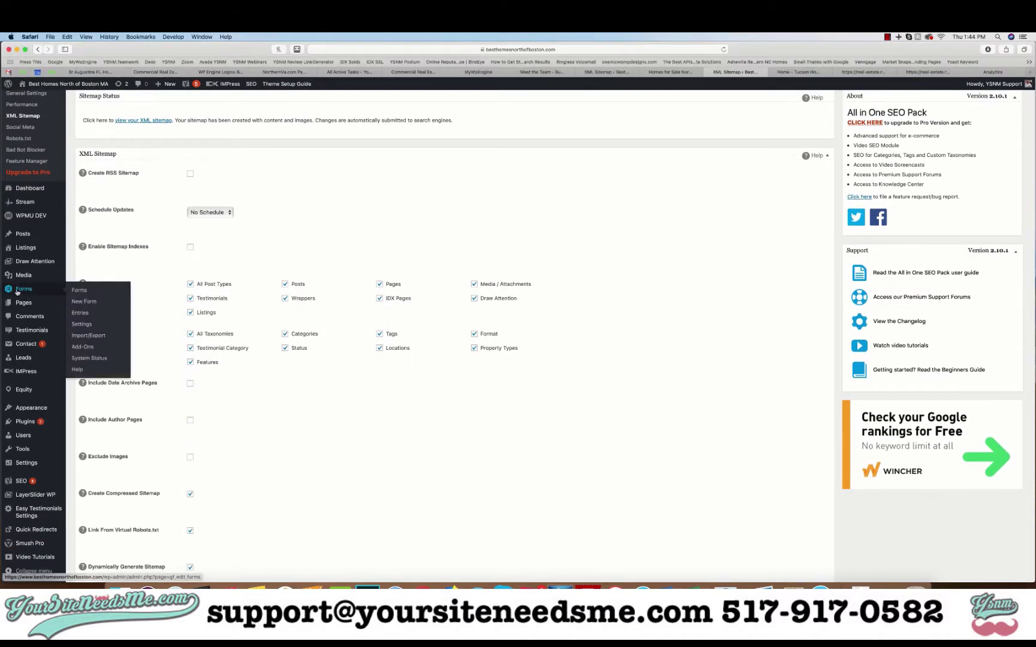
left_click(79, 302)
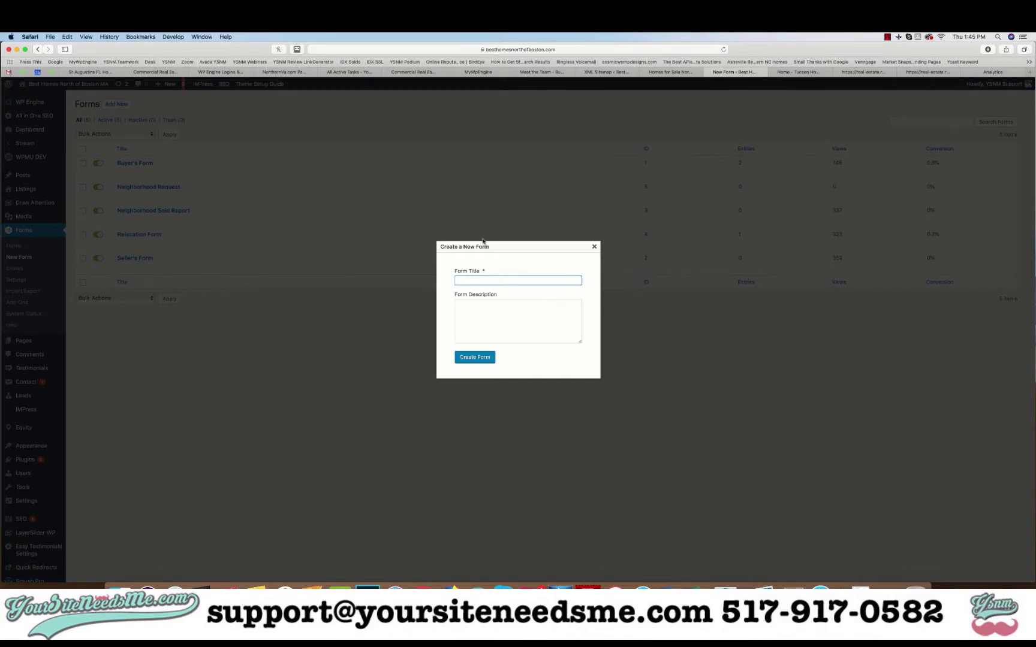
type("La")
type("t us find")
key("super+a")
key("Right")
left_click(474, 358)
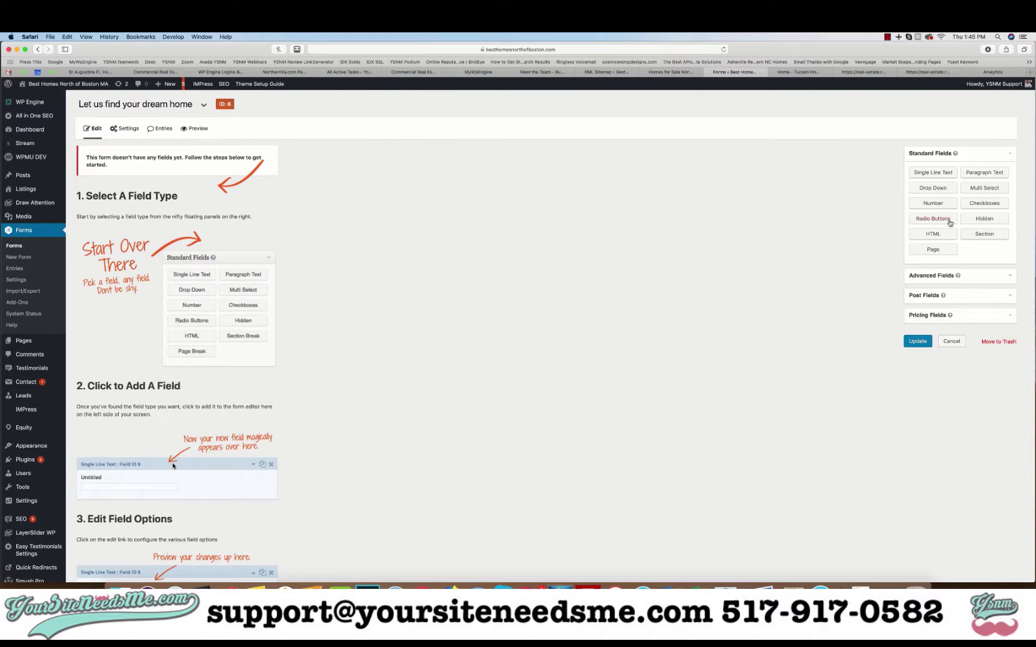
Step: Add the advanced fields Name, Email and Phone to the form, in that order
left_click(1006, 277)
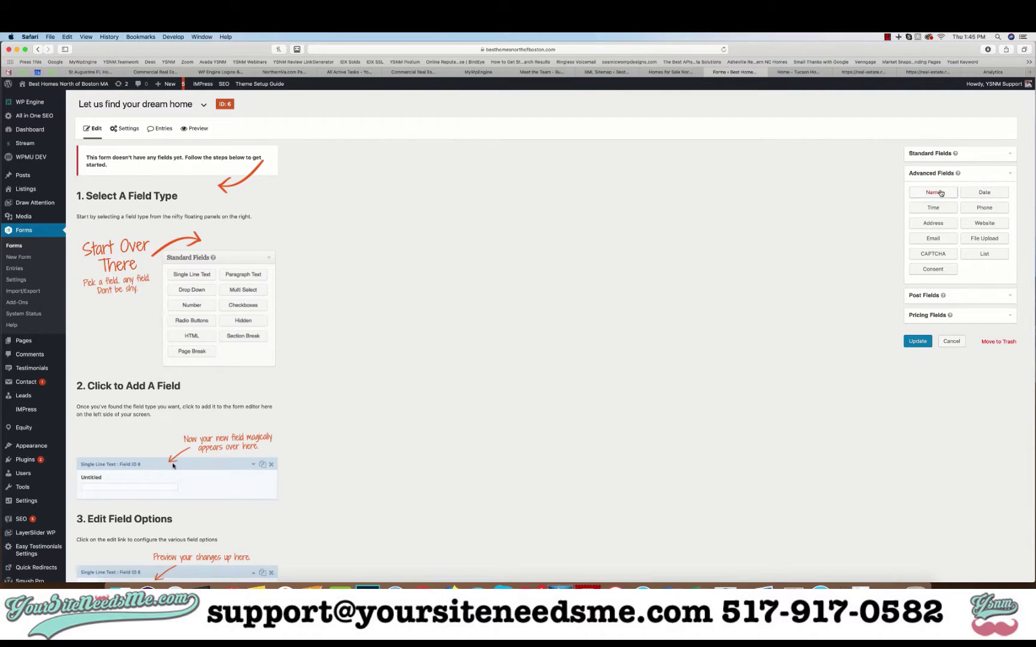
left_click(941, 193)
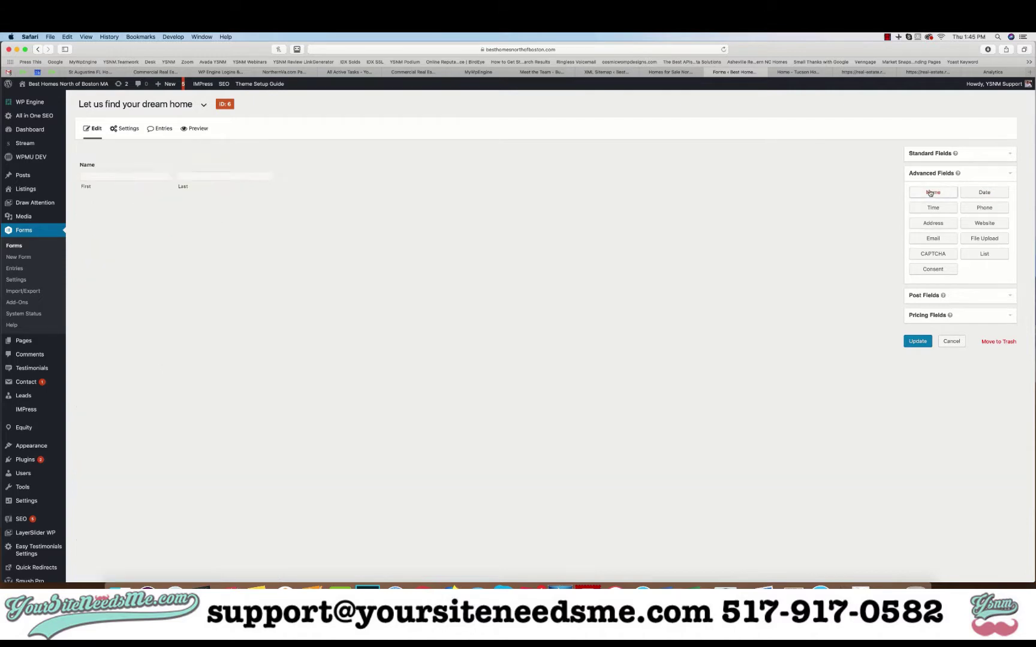
left_click(998, 156)
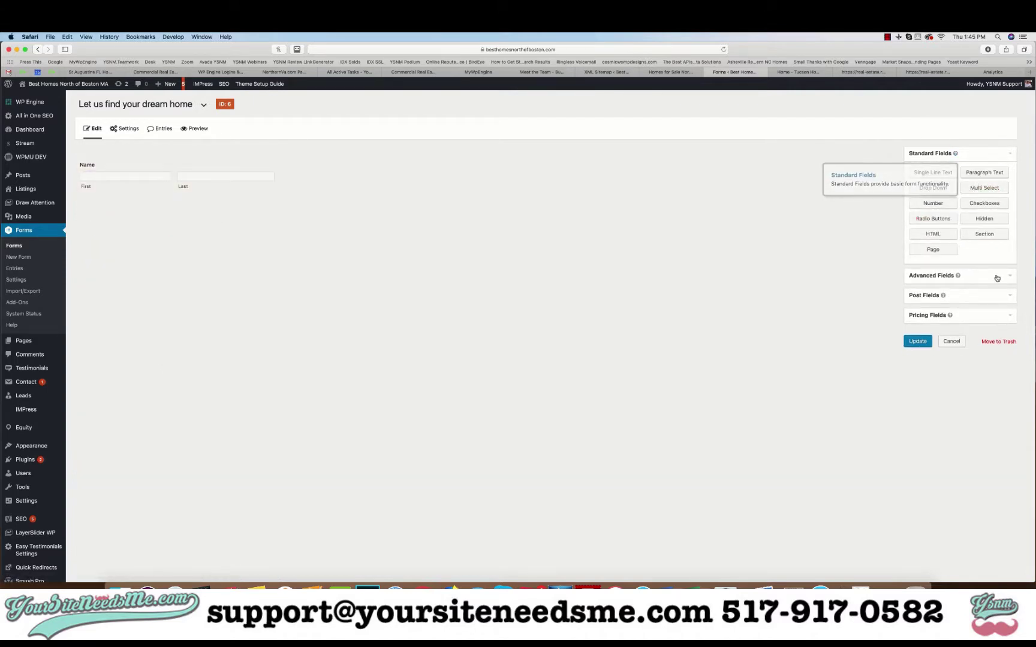
left_click(998, 277)
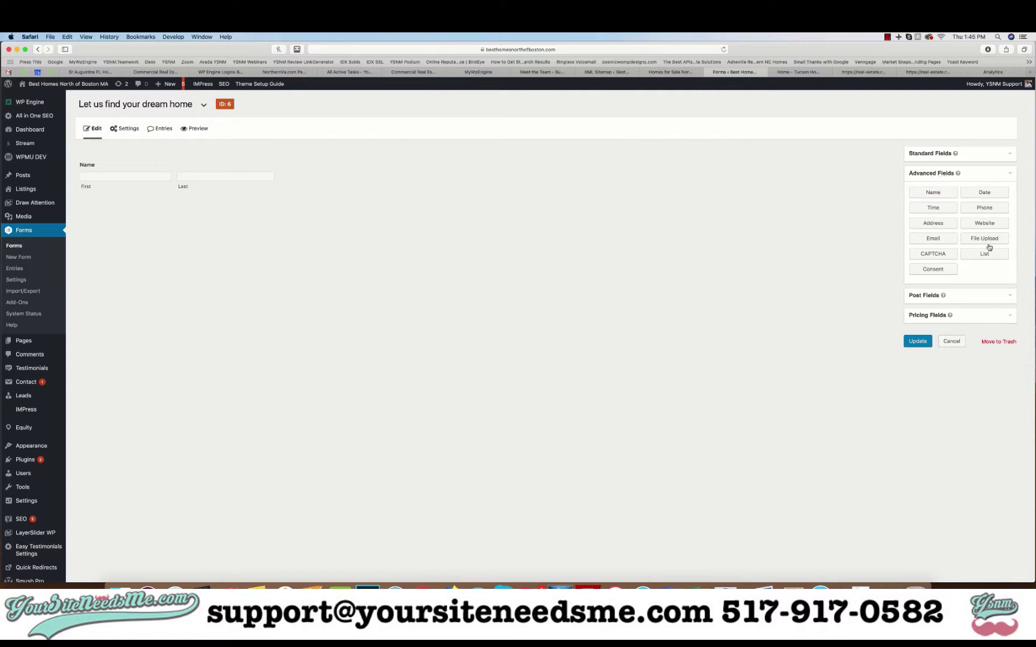
left_click(941, 240)
left_click(985, 210)
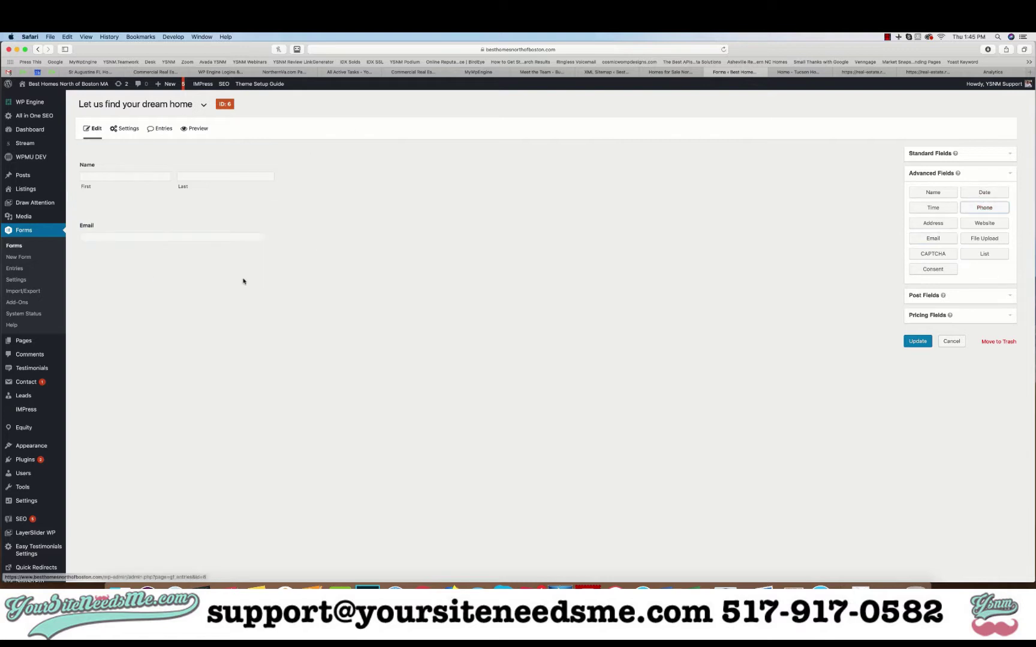
Step: Make the Name and Email fields required
mouse_move(236, 162)
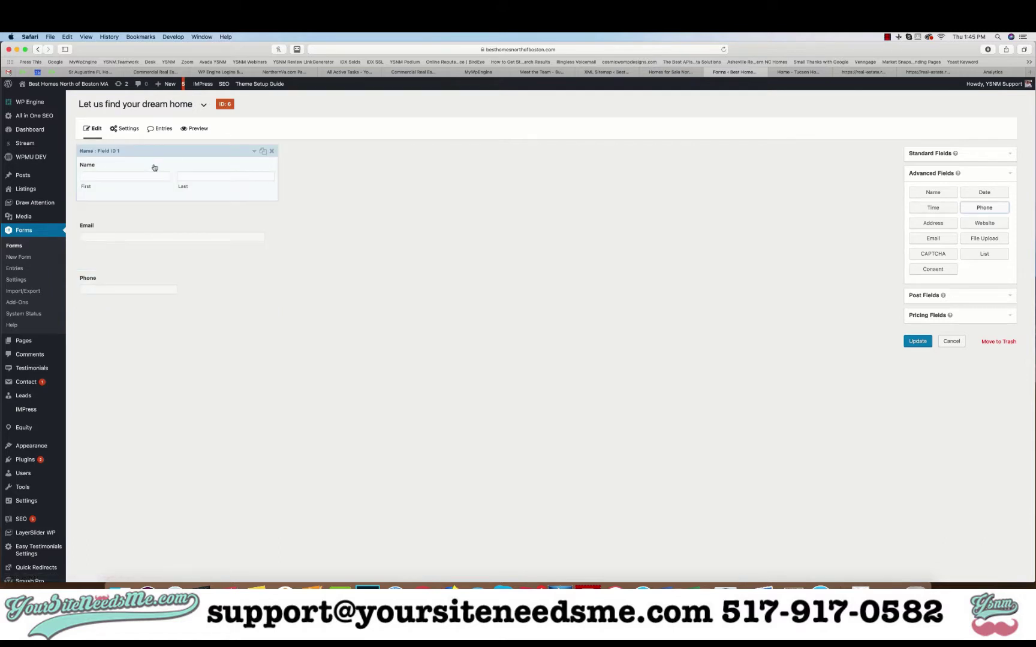
left_click(255, 153)
left_click(93, 415)
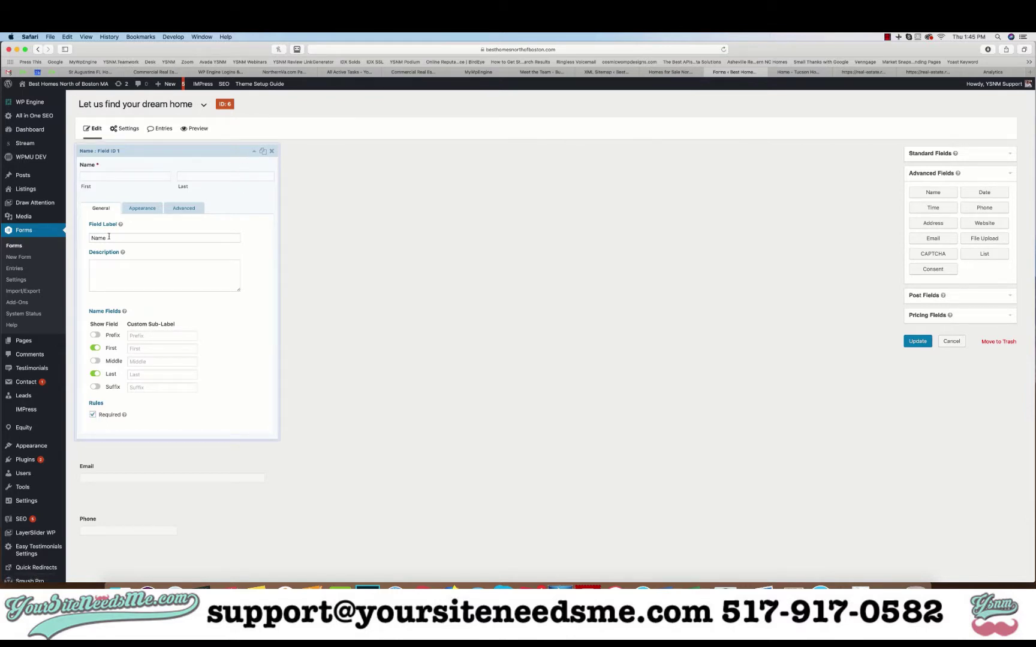
left_click(254, 151)
left_click(254, 212)
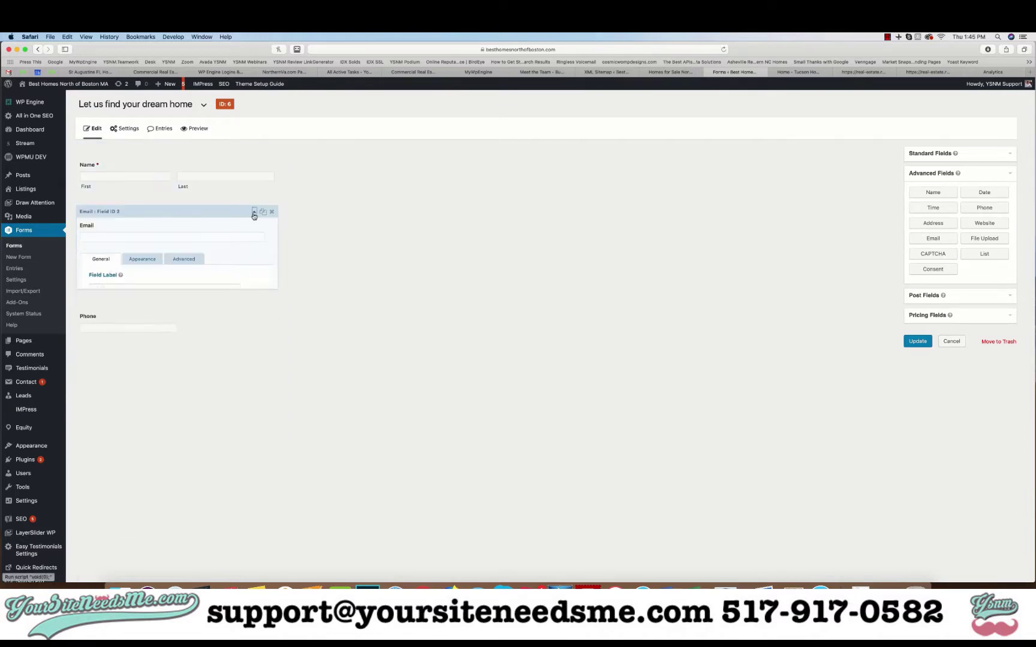
left_click(93, 381)
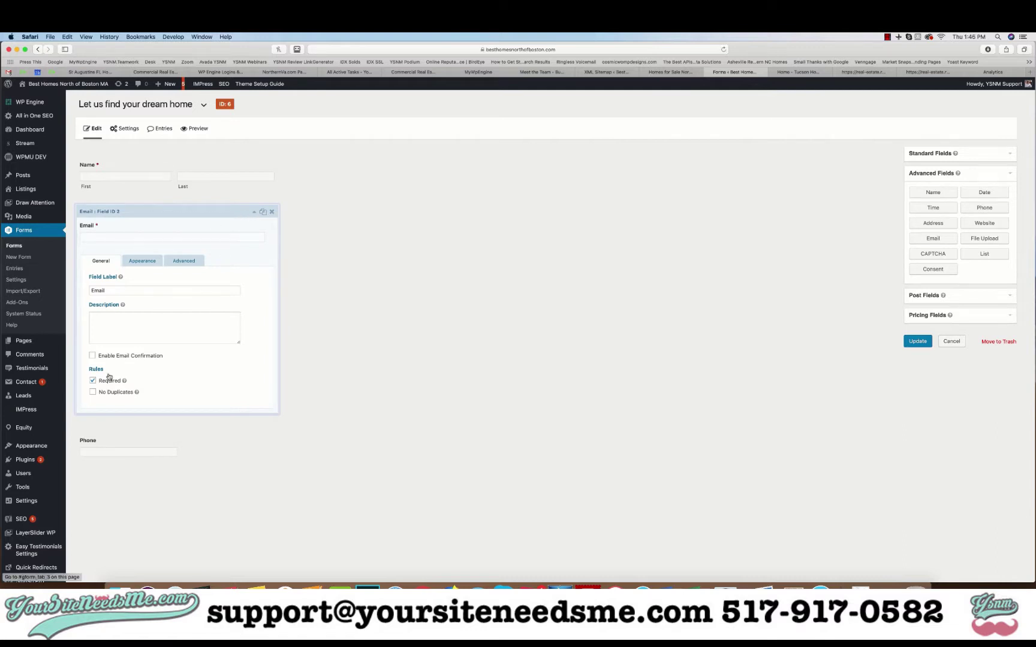
left_click(254, 213)
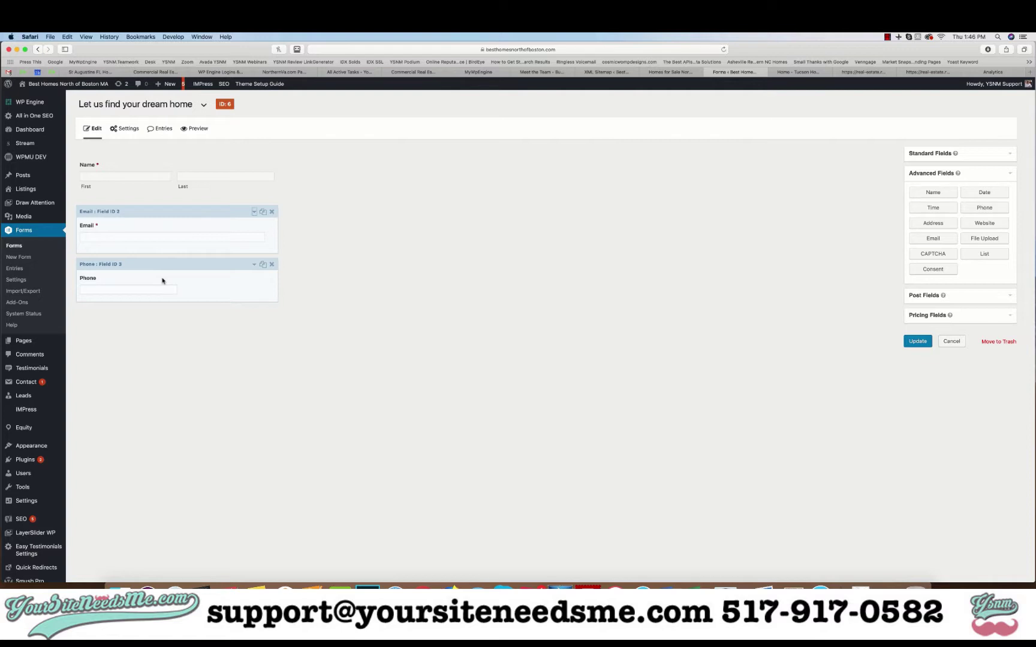
Step: Add a paragraph text field below Phone and label it "What area(s) are you interested in?"
left_click(1010, 154)
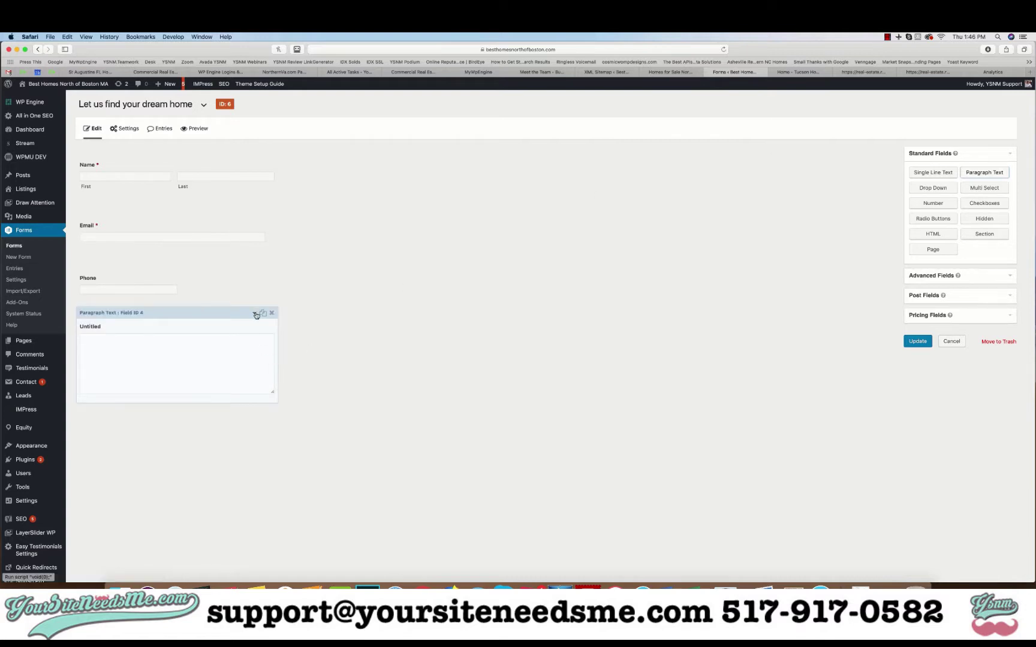
left_click(254, 313)
double_click(155, 440)
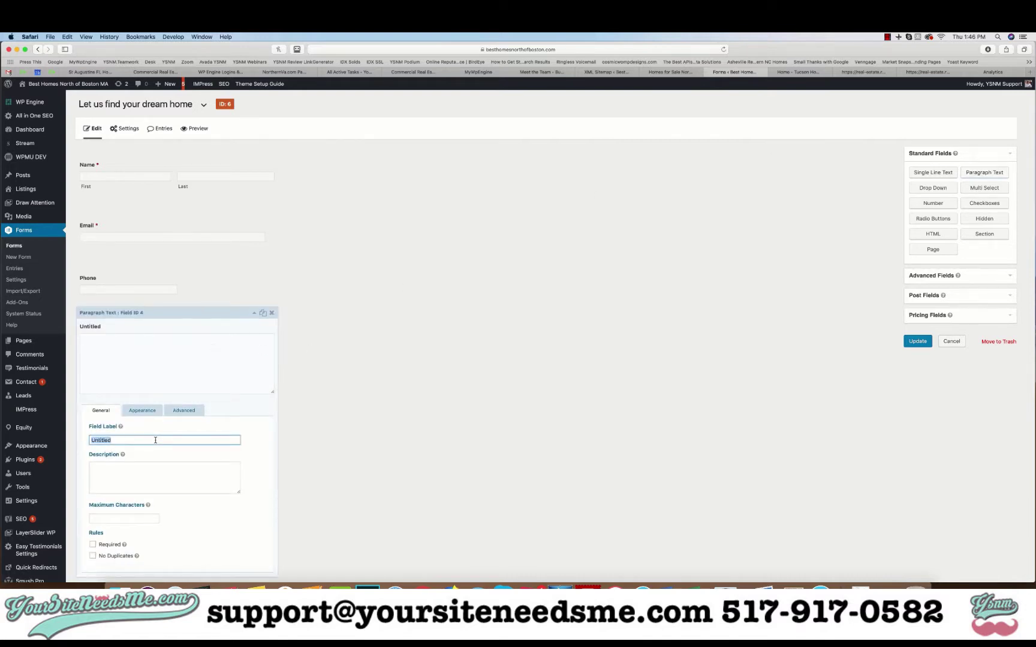
scroll(155, 441, "down", 2)
scroll(155, 441, "up", 5)
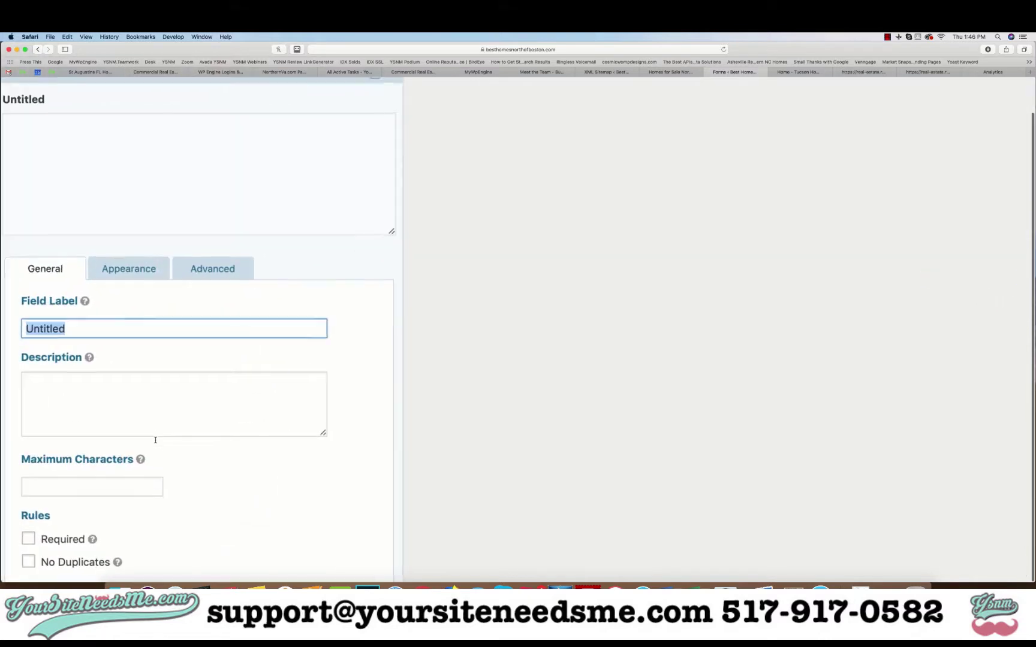
scroll(156, 442, "left", 3)
scroll(155, 442, "left", 1)
scroll(156, 442, "down", 3)
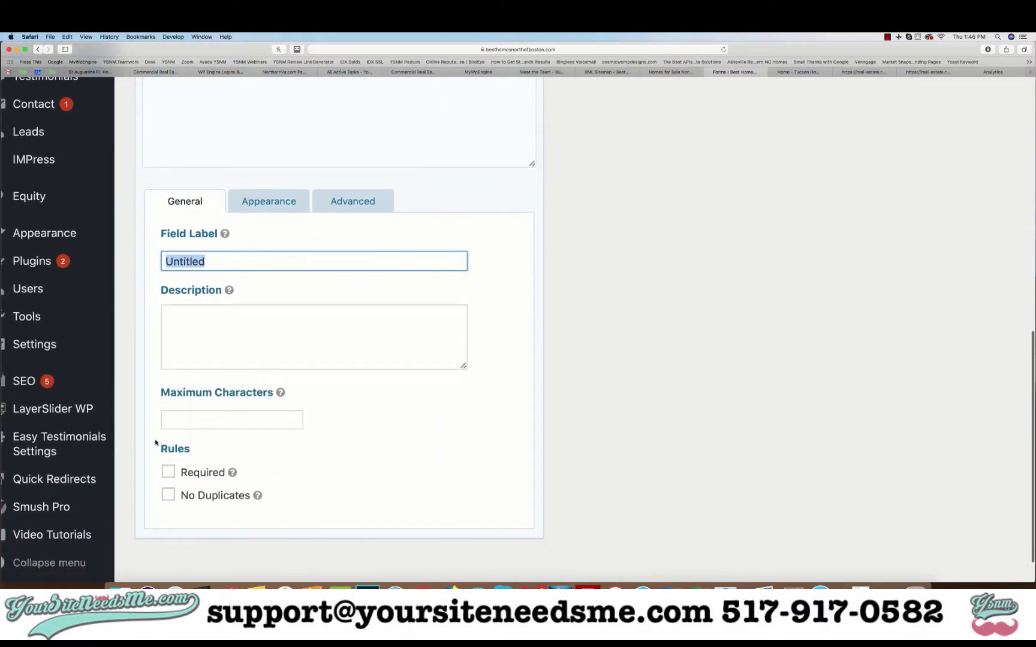
type("What area")
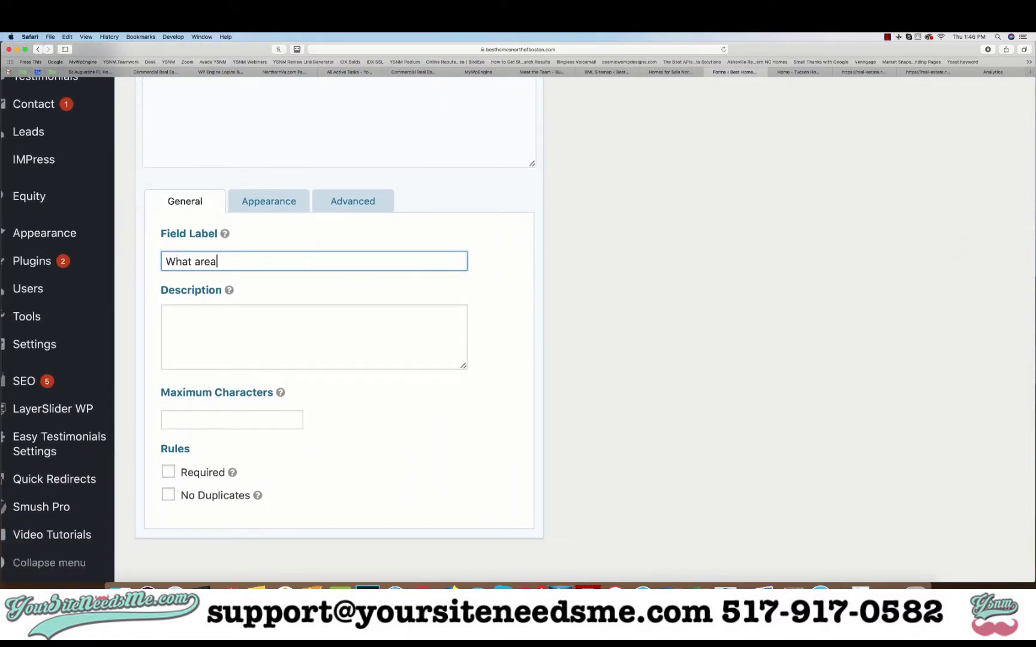
type("(s) are you interested in?")
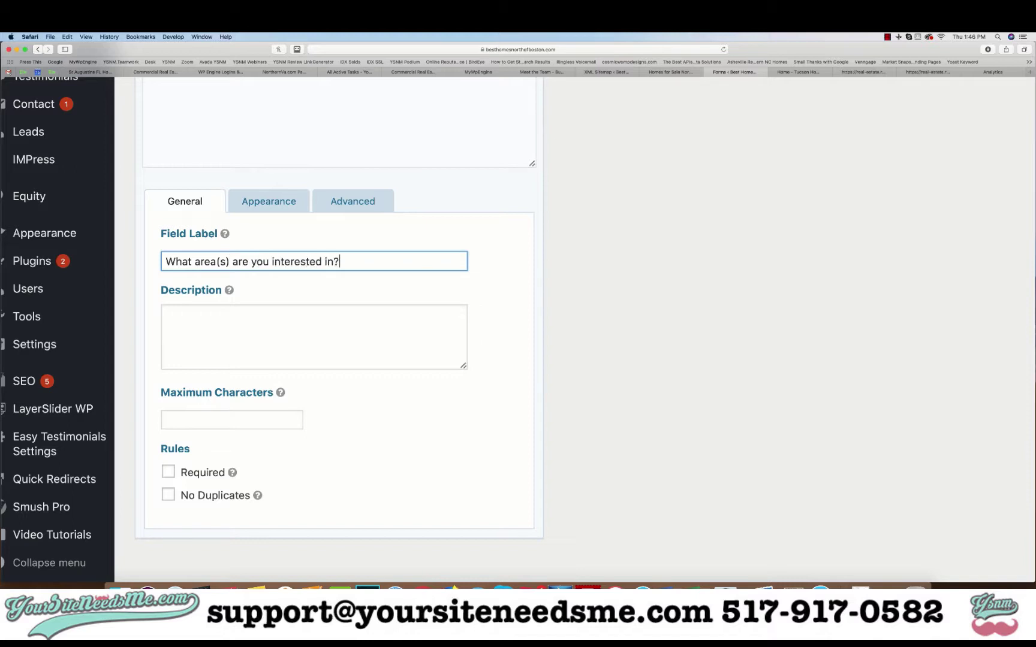
Step: Set the area field's description to "Please include any cities or subdivisions or specific neighborhoods you are interested in receiving properties for."
scroll(231, 363, "up", 4)
scroll(232, 364, "down", 1)
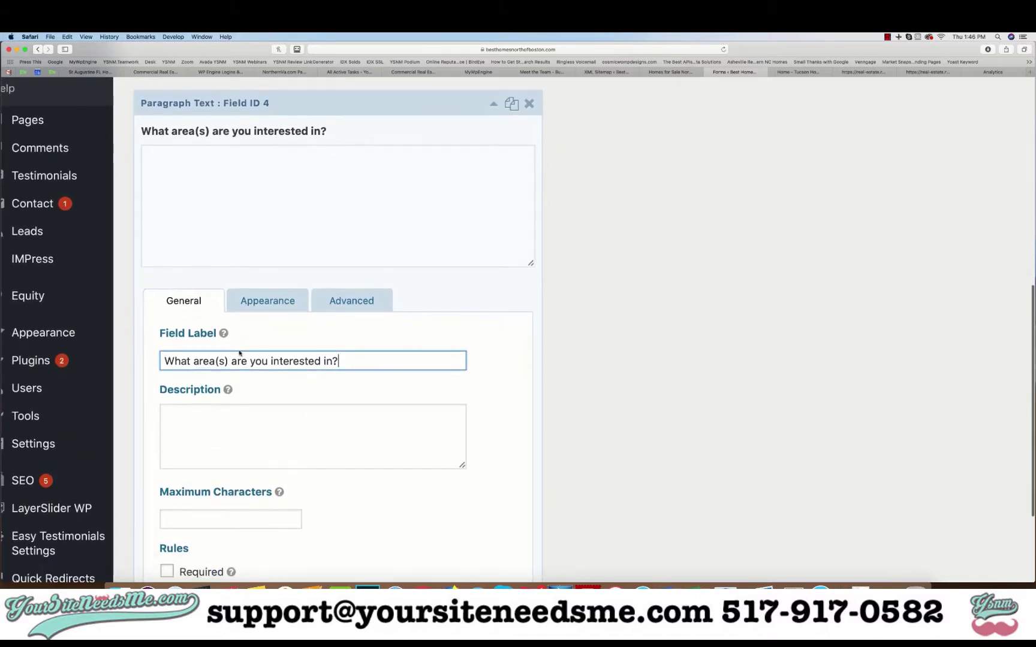
left_click(220, 422)
type("Please ")
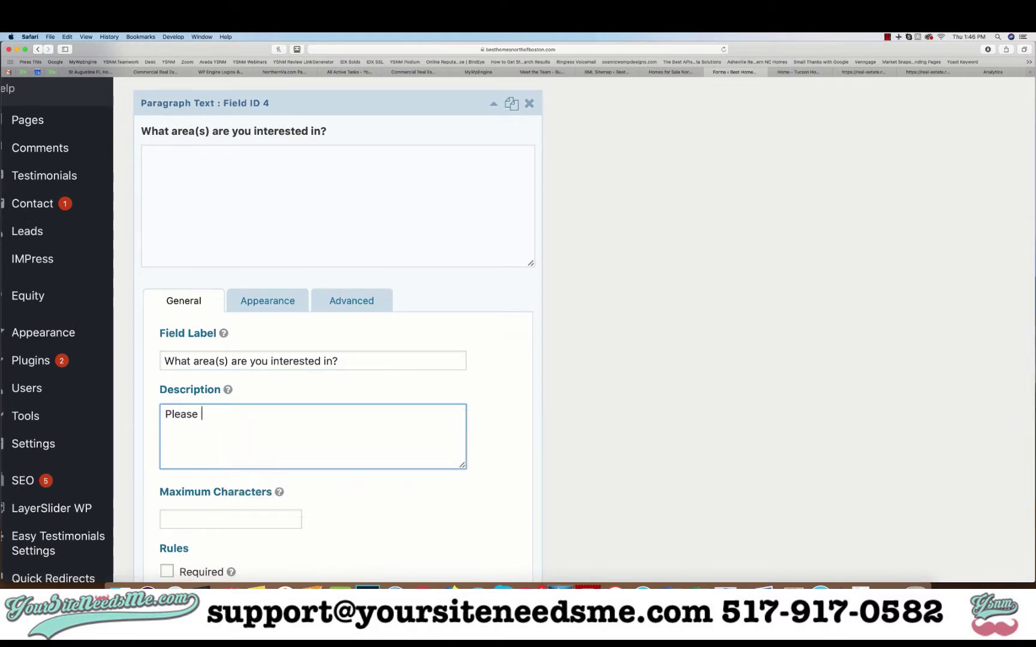
type("include any citi")
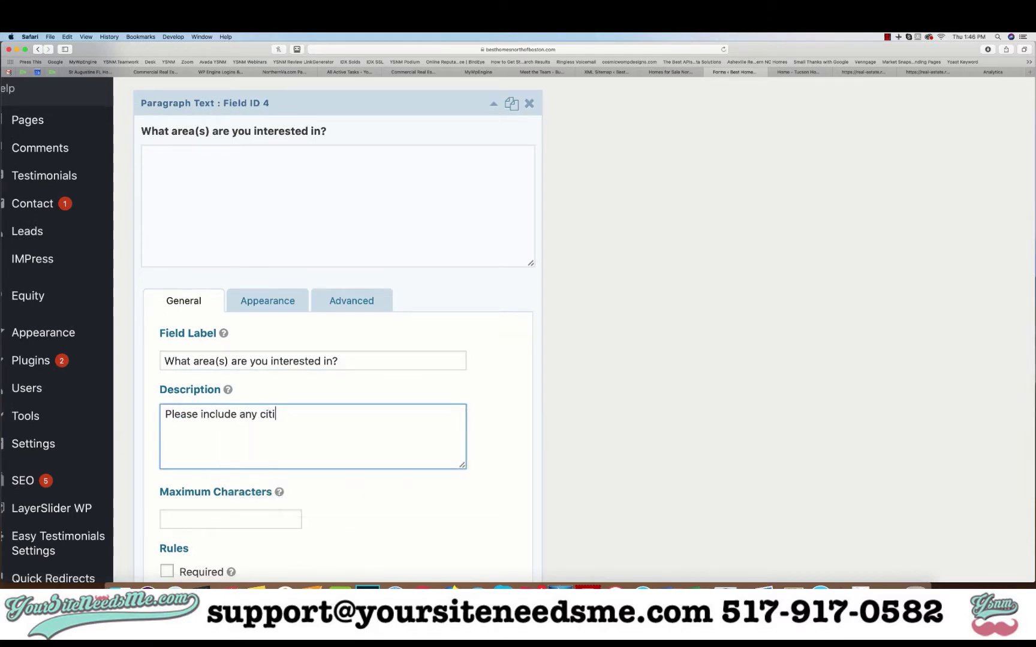
type("es or subdivisions or spe")
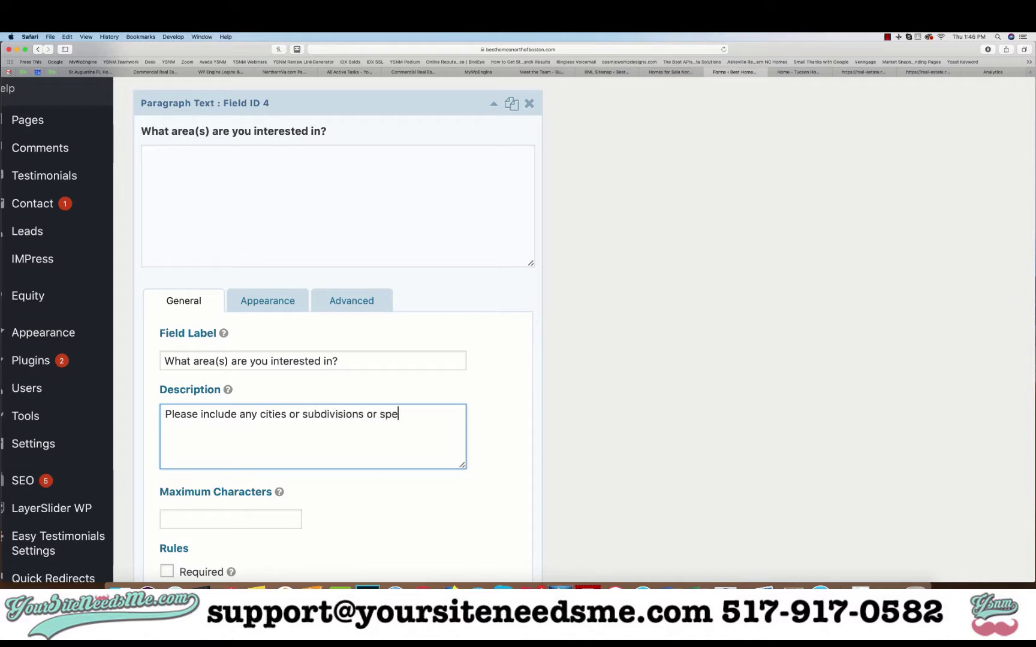
type("cific neighborh")
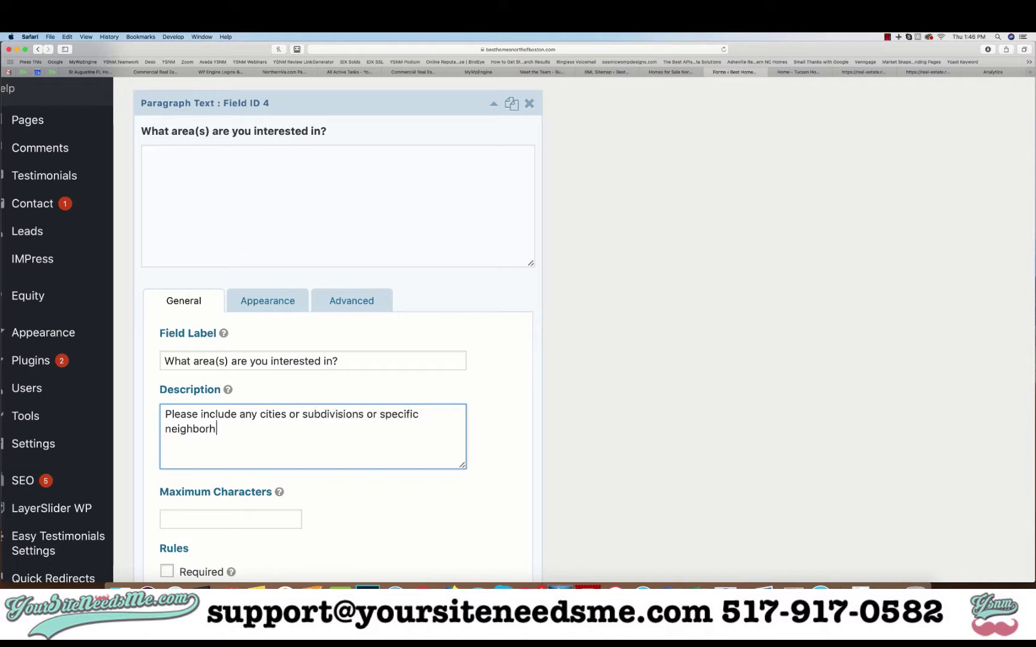
type("oods you are interested ")
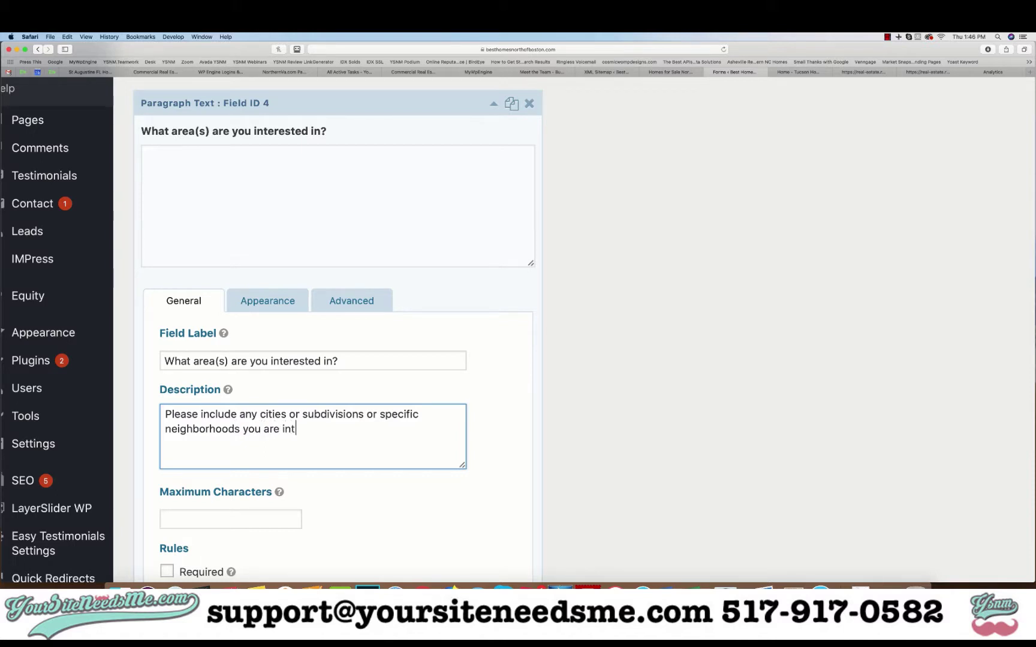
type("in receiving properties for.")
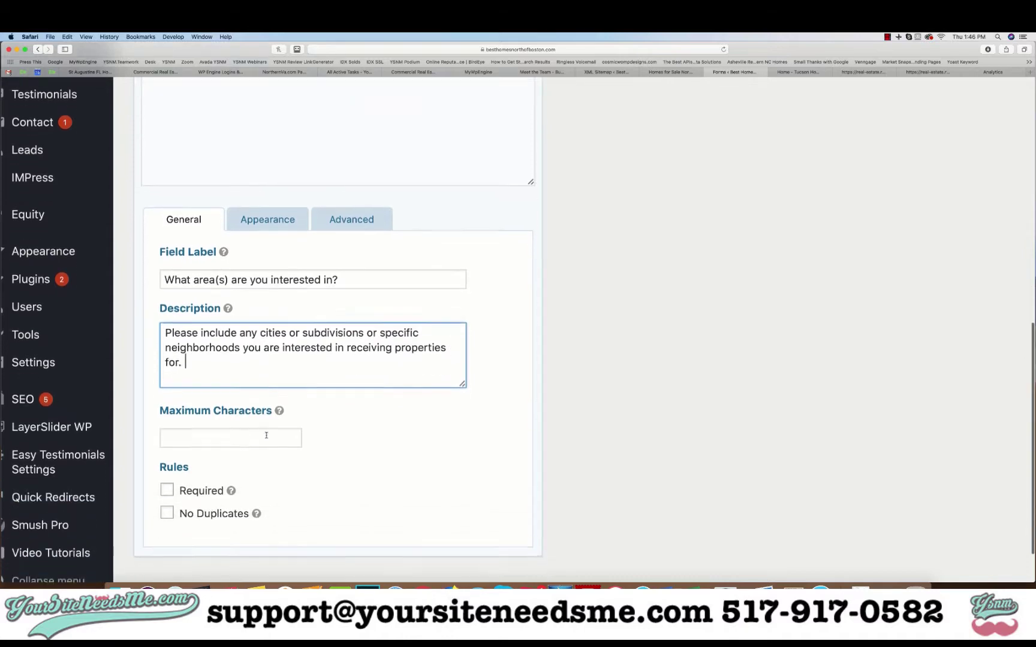
scroll(459, 367, "down", 5)
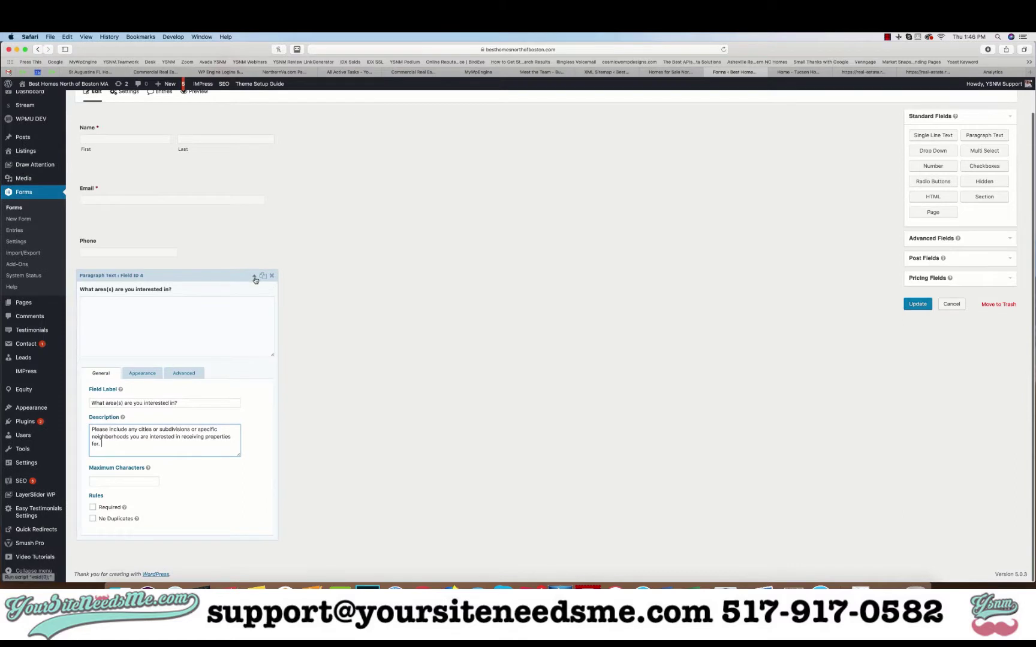
left_click(255, 276)
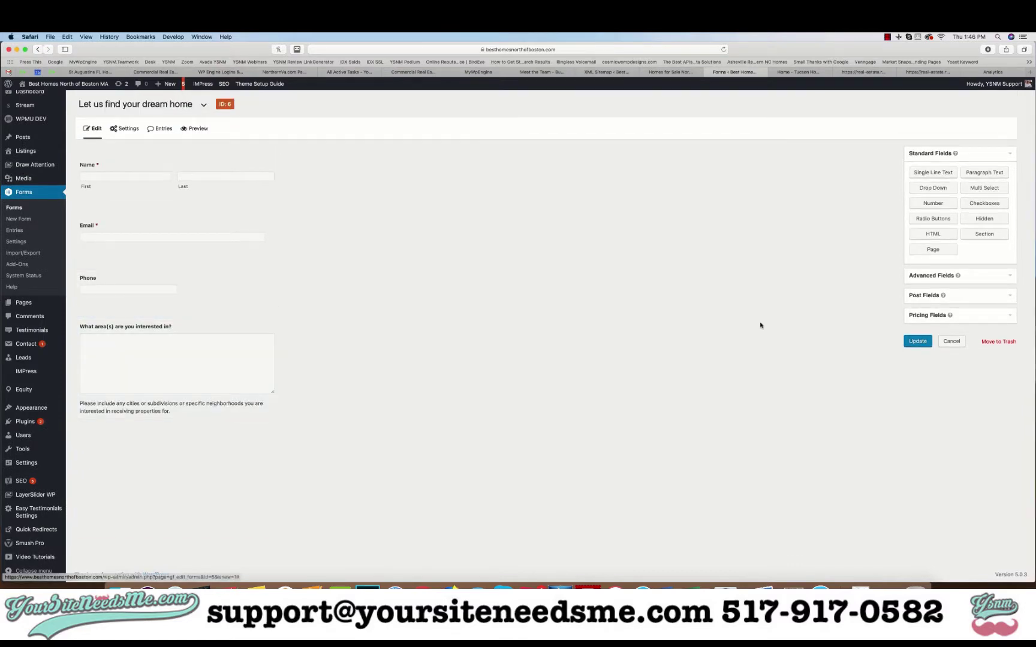
Step: Add a second paragraph text field at the end of the form and save the form
left_click(984, 174)
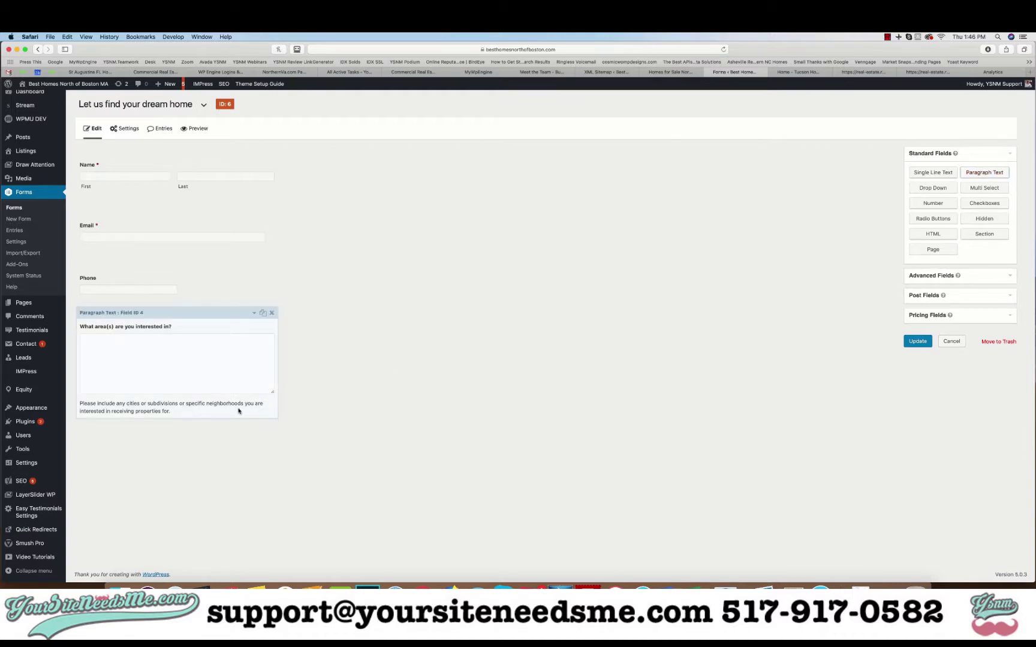
scroll(238, 411, "down", 1)
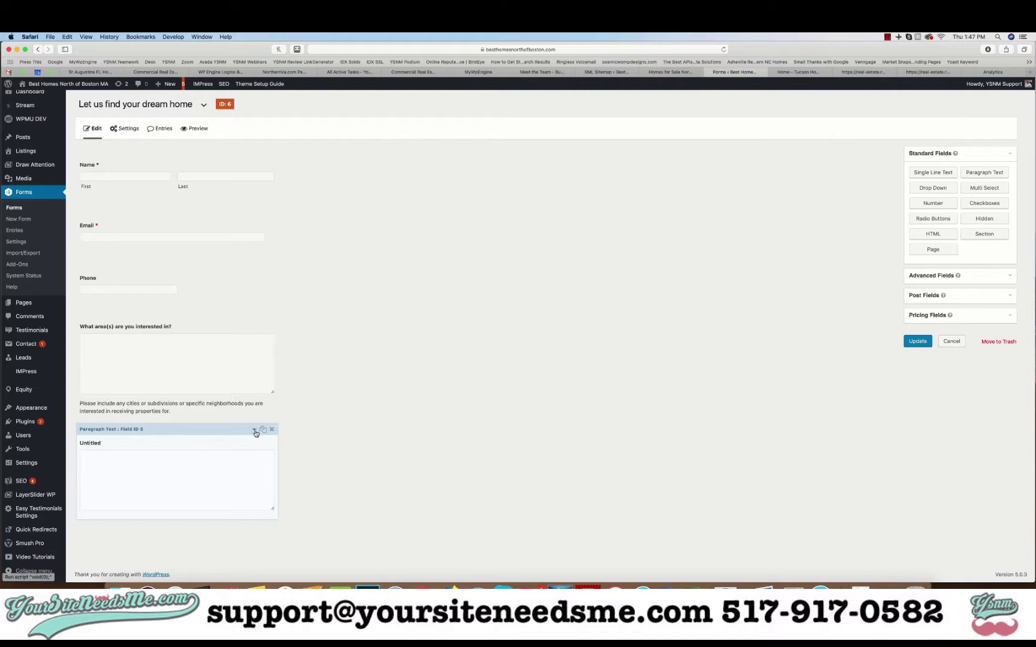
scroll(238, 432, "up", 1)
scroll(238, 433, "down", 1)
left_click(919, 342)
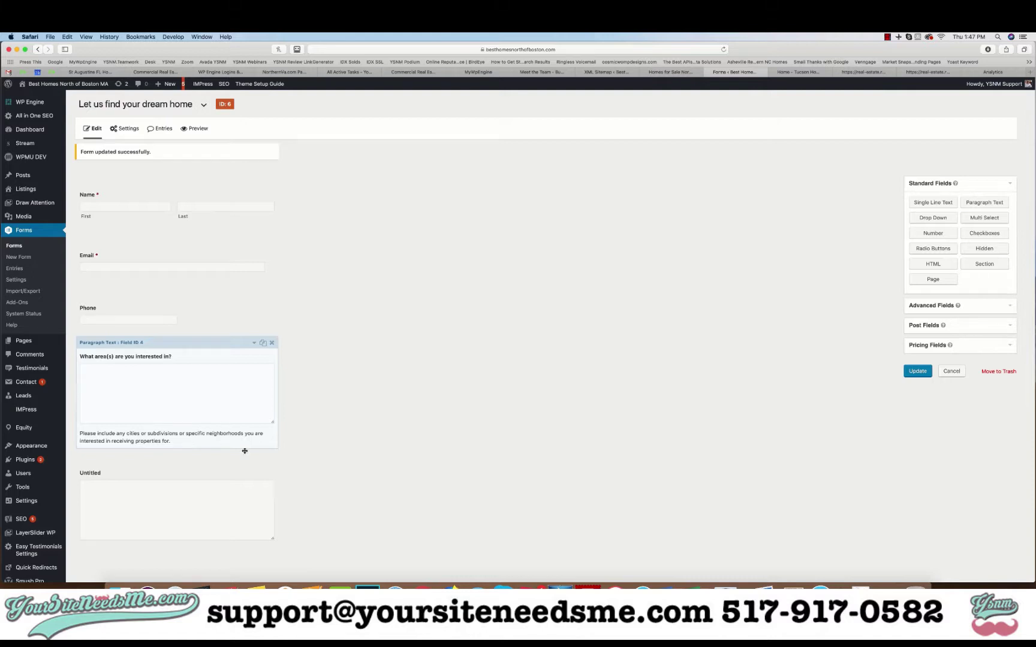
Step: Label the second paragraph text field "Tell us about the qualities you would like in a home"
left_click(253, 462)
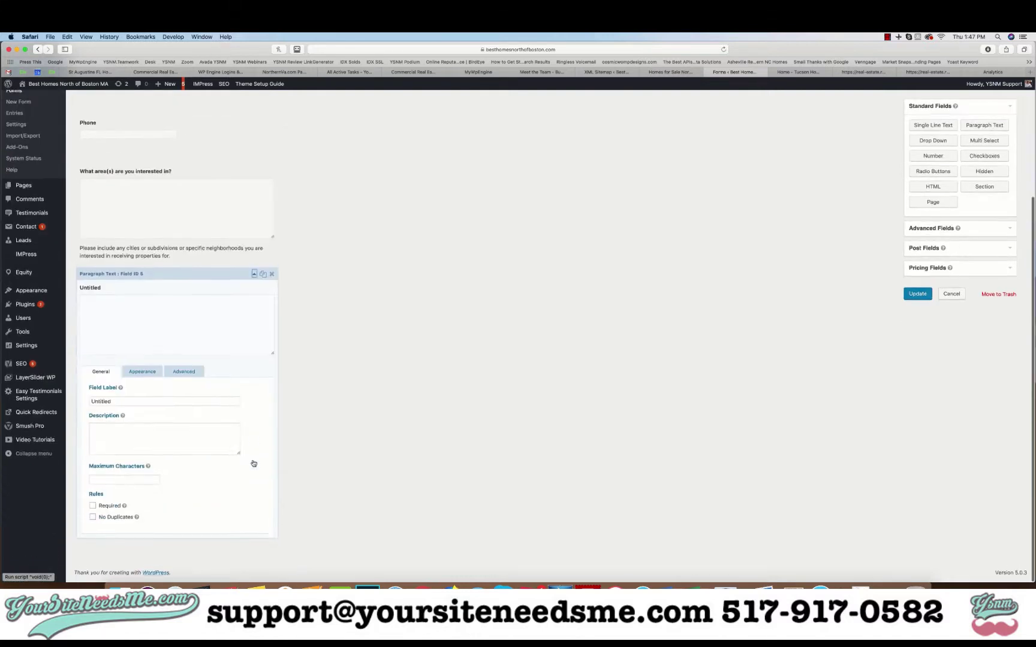
double_click(166, 401)
type("Tel")
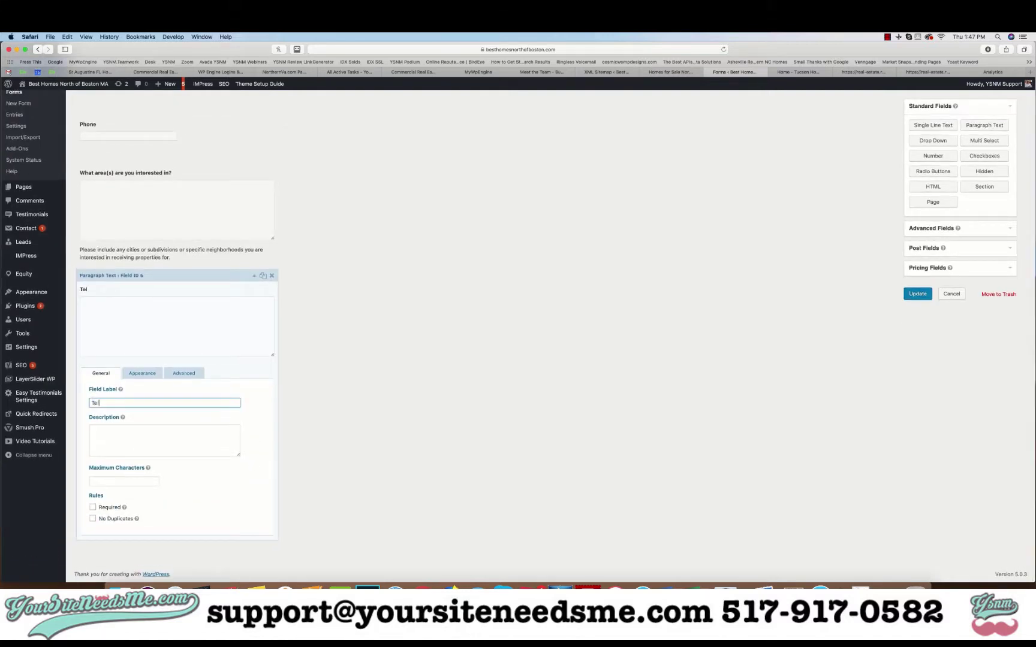
type("l us about the qualities you would like in a home")
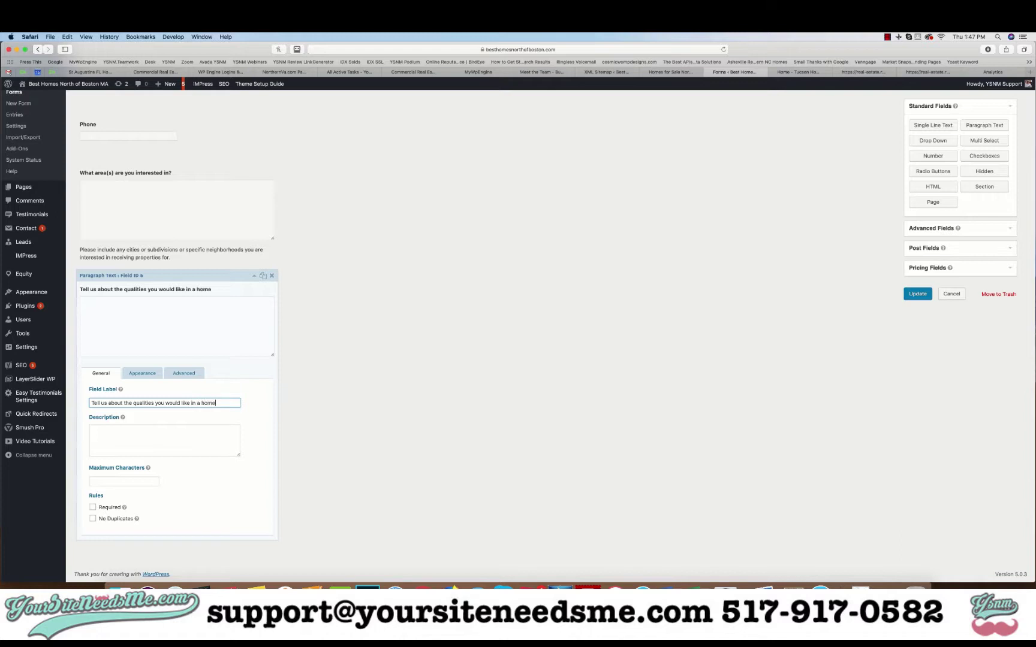
Step: Set the home qualities field's description to "Ex: 3 Bedrooms, Waterfront, 2 Car Garage, Etc" and save the form
left_click(157, 430)
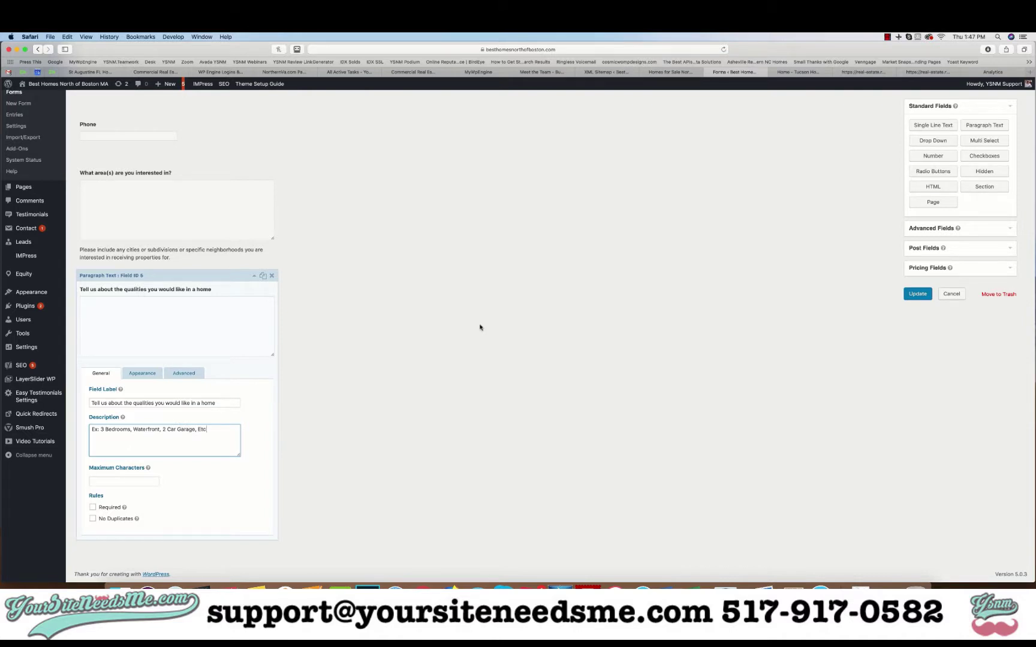
left_click(918, 295)
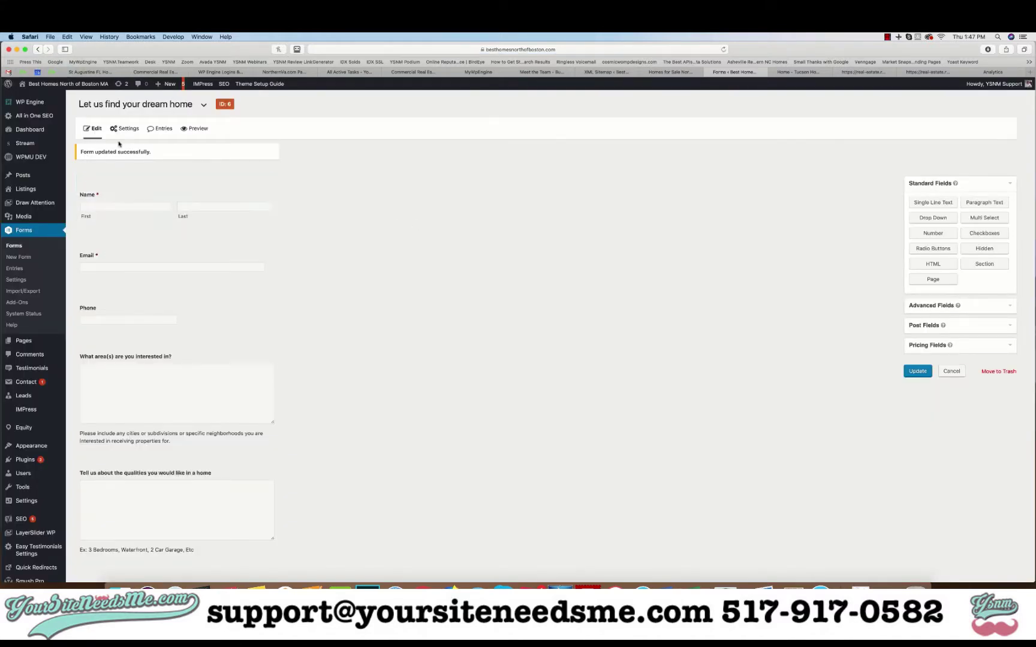
Step: Change the default confirmation's second sentence to "We have received your request and will be getting back with you promptly." and save it
mouse_move(128, 131)
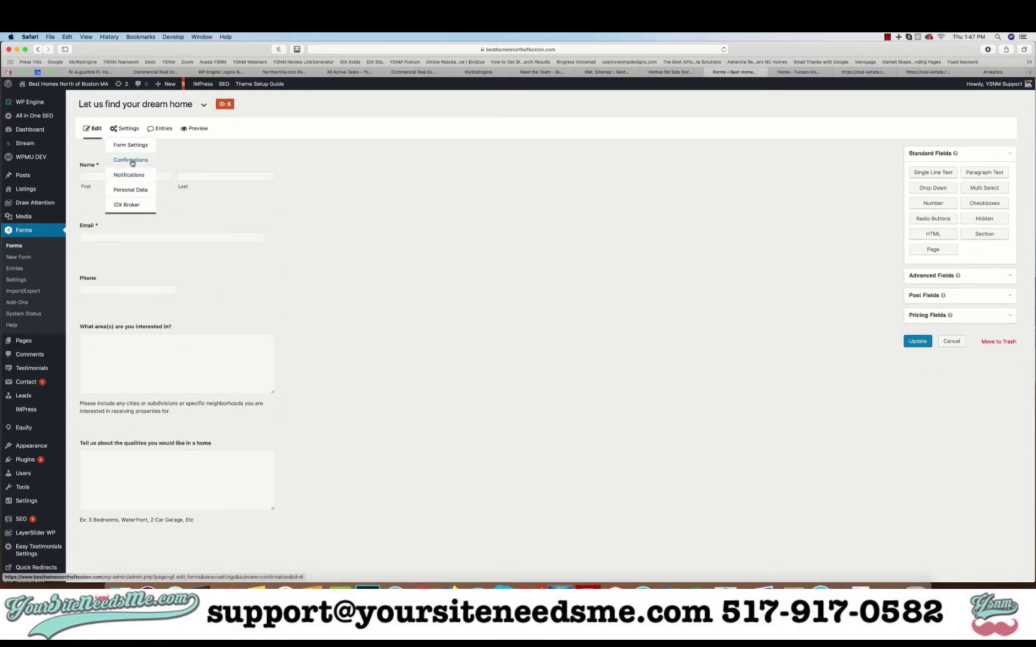
left_click(130, 163)
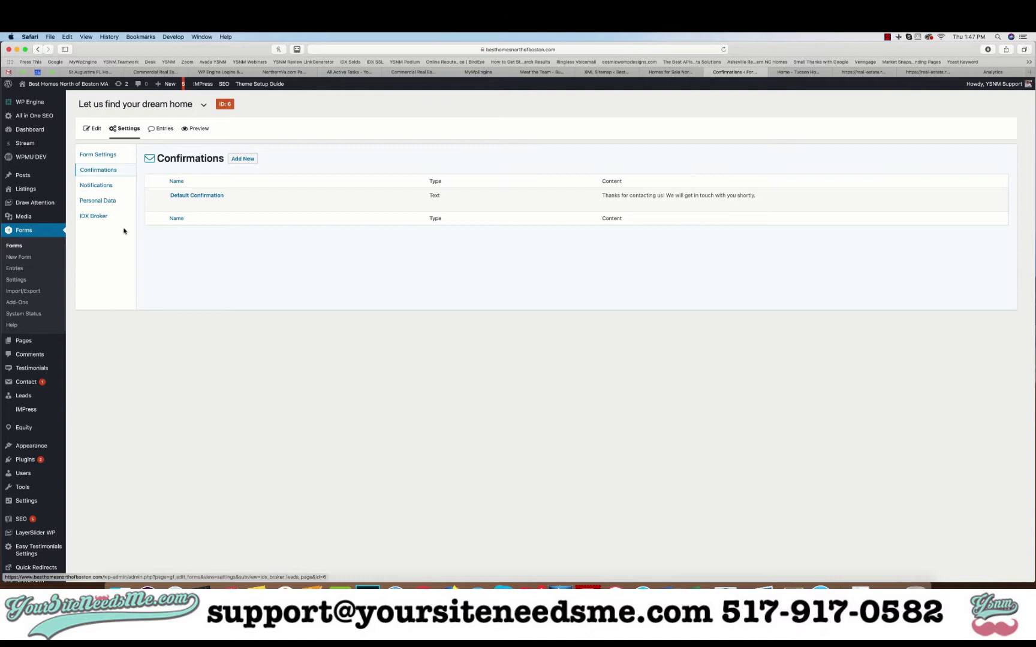
mouse_move(176, 205)
left_click(175, 204)
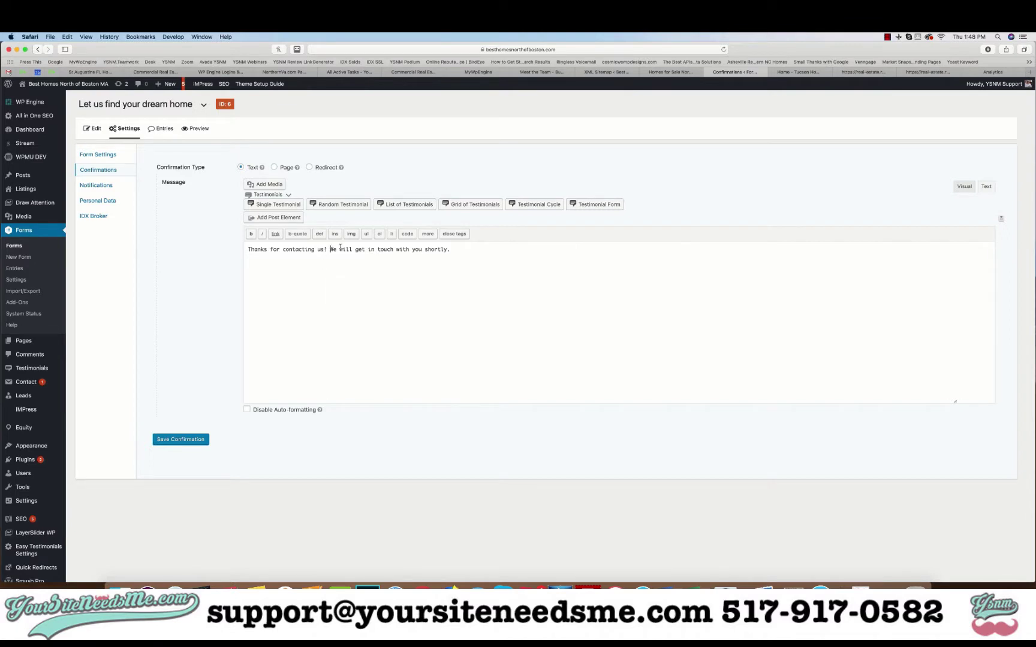
left_click(488, 249, "shift")
type("We have received your request and will be getting back with you ")
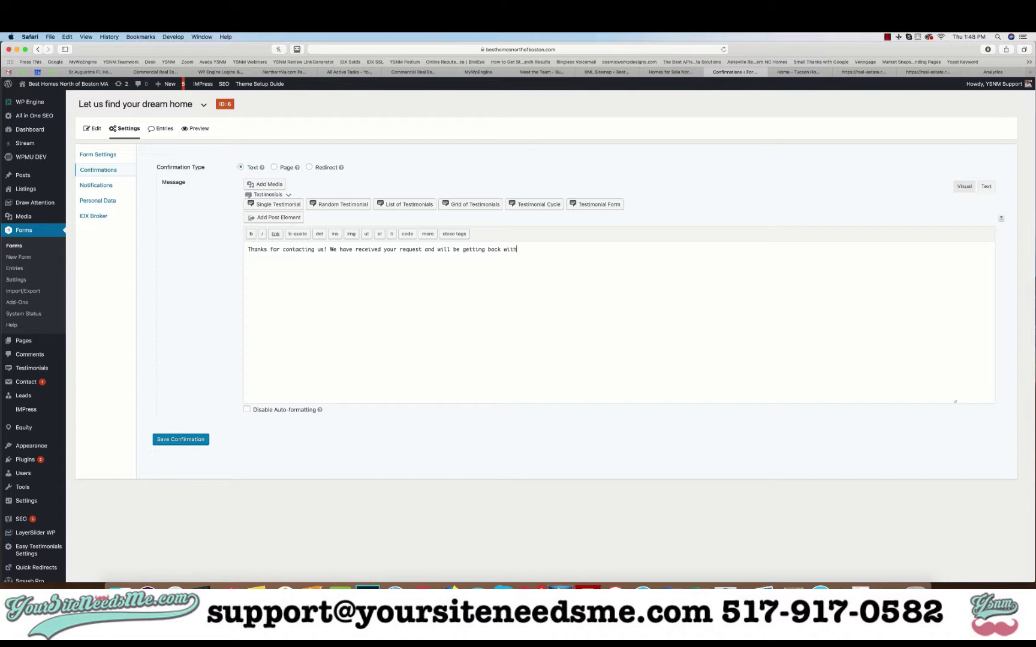
type("promptly.")
left_click(176, 440)
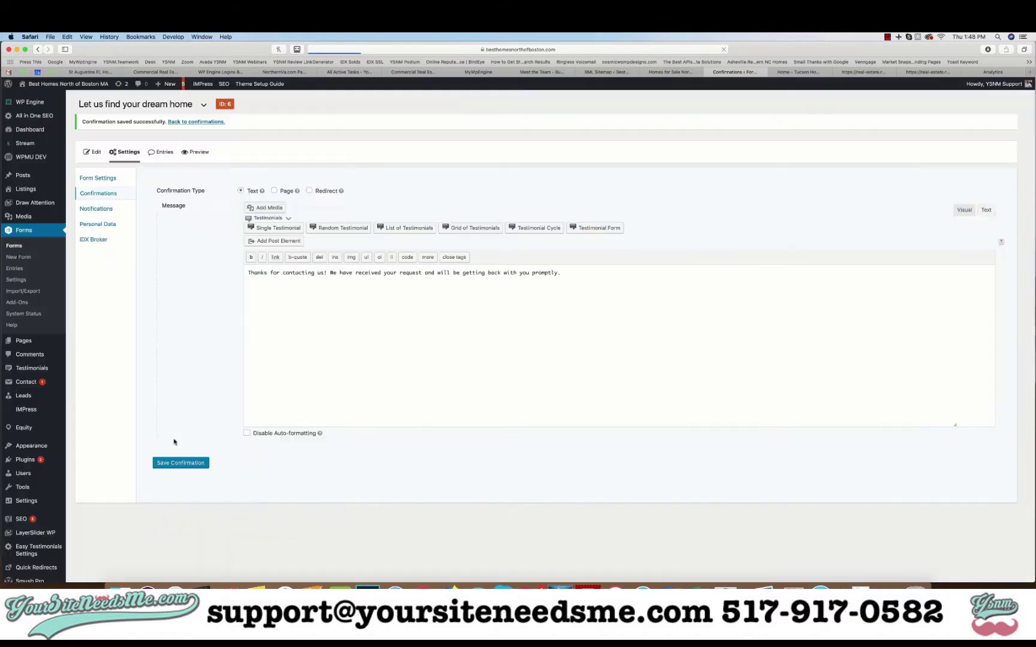
Step: Open the form's Admin Notification for editing and replace "Admin" in its name with the agent's first name
left_click(93, 209)
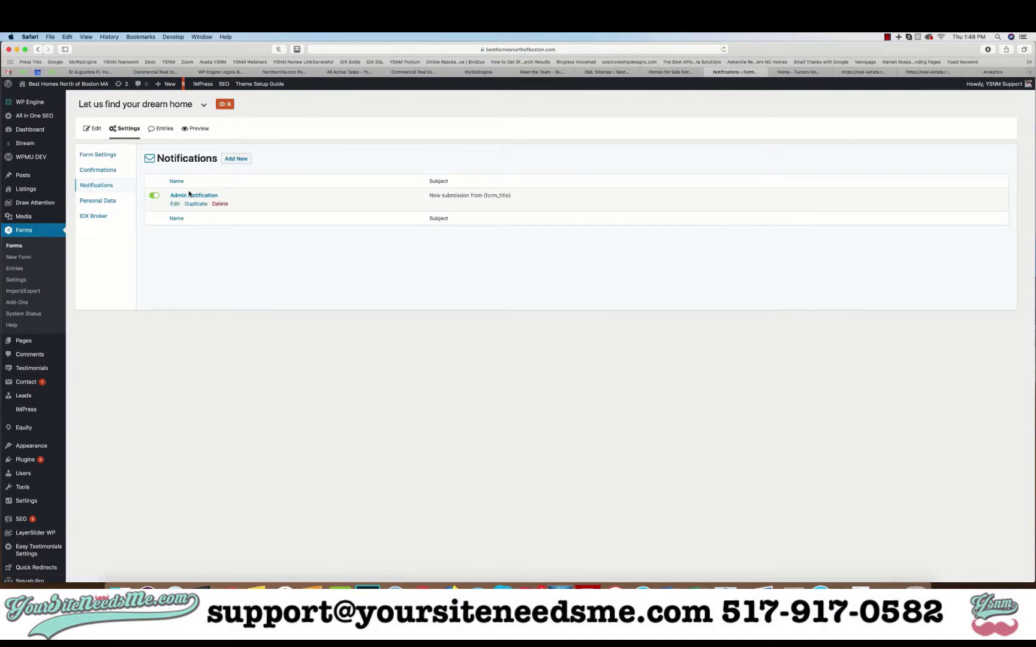
left_click(175, 204)
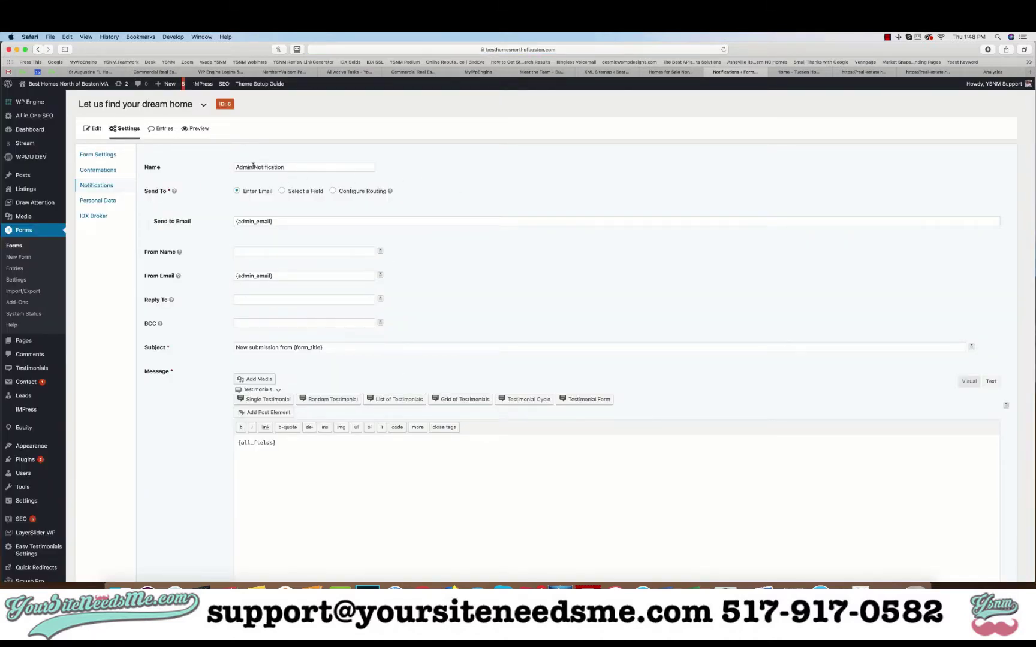
left_click_drag(253, 167, 194, 168)
type("Laura")
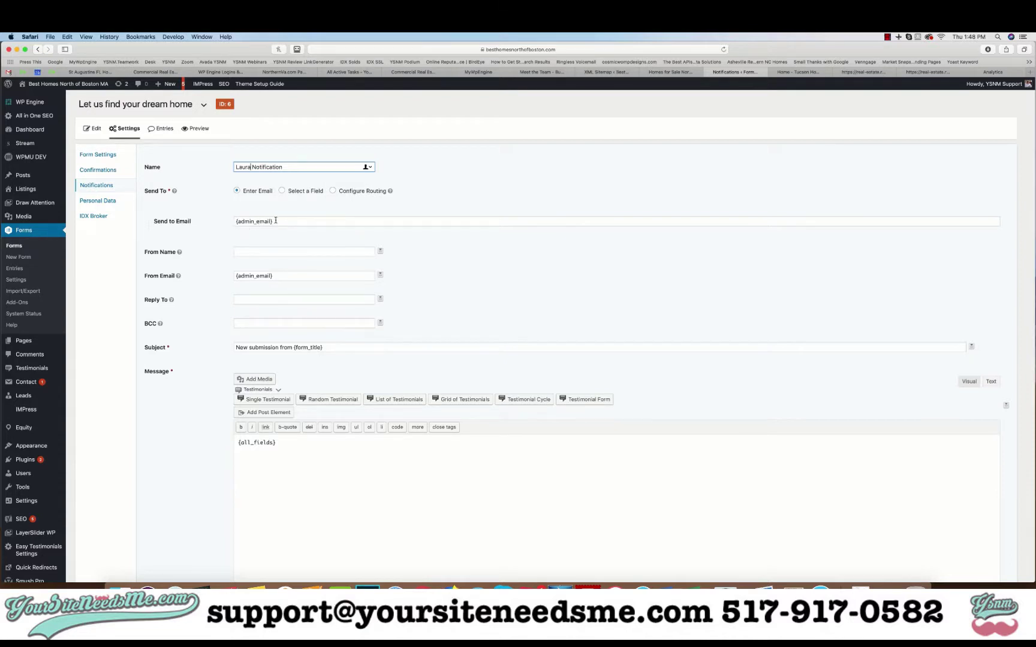
Step: Check the site's admin email address in the General Settings in a separate tab, and return to the notification
mouse_move(33, 502)
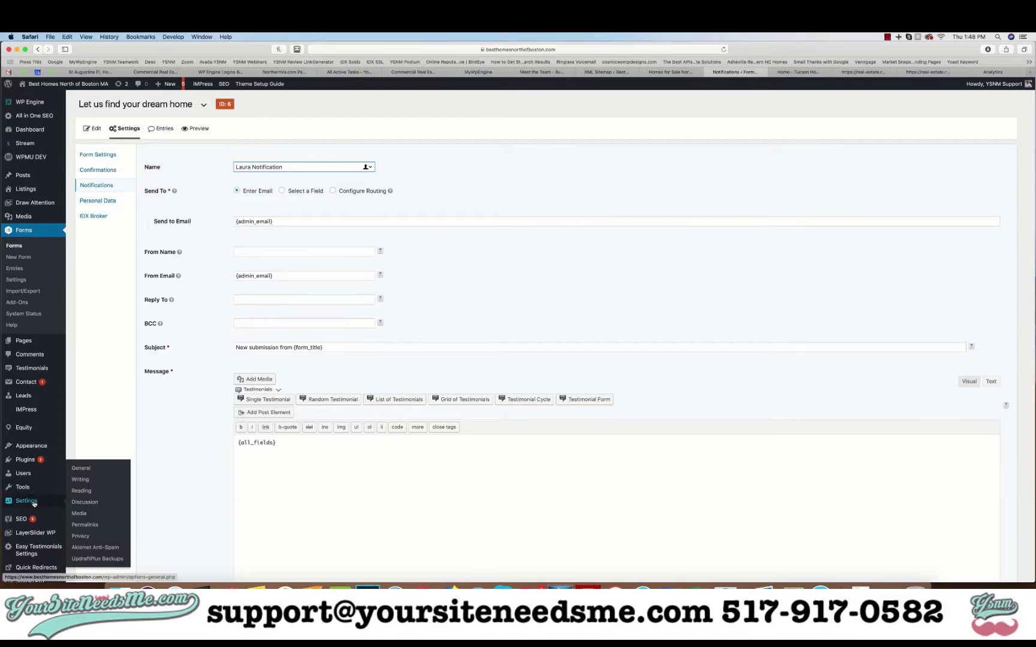
right_click(91, 467)
left_click(99, 472)
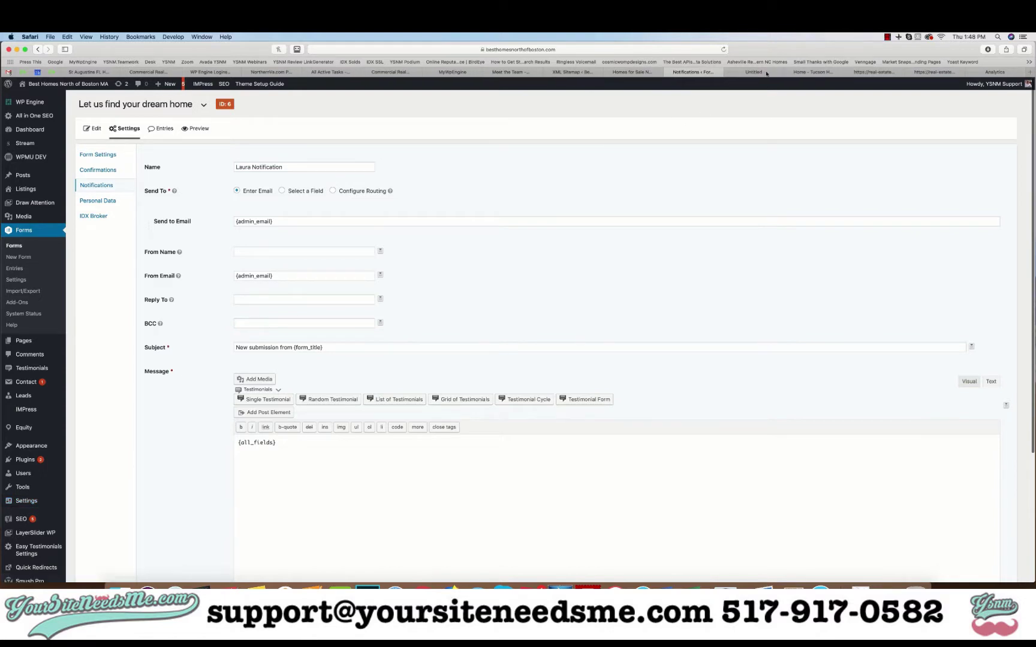
mouse_move(33, 501)
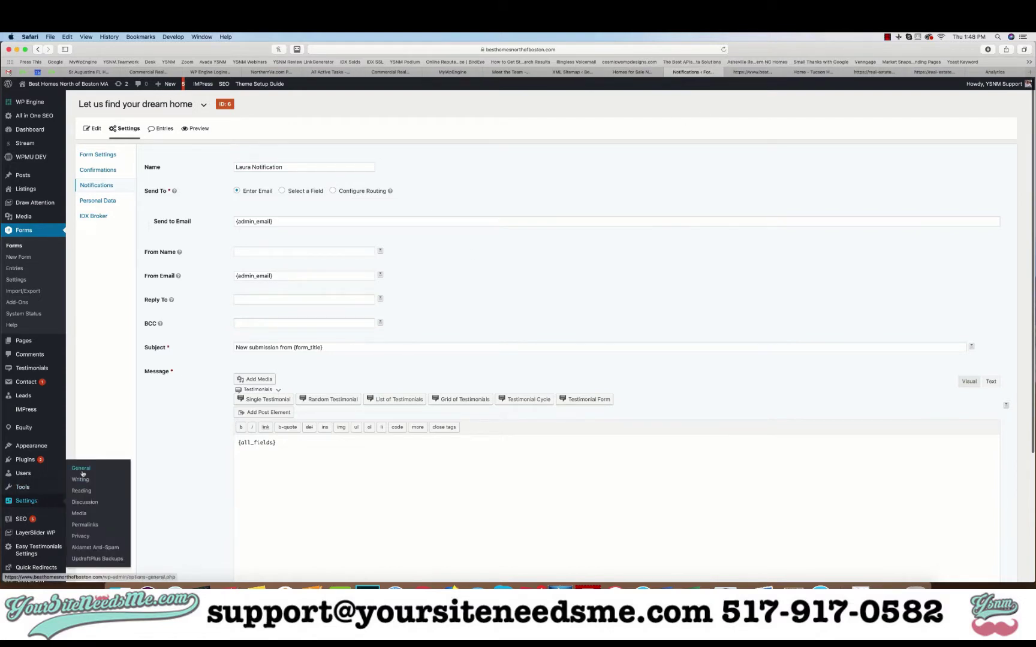
left_click(748, 72)
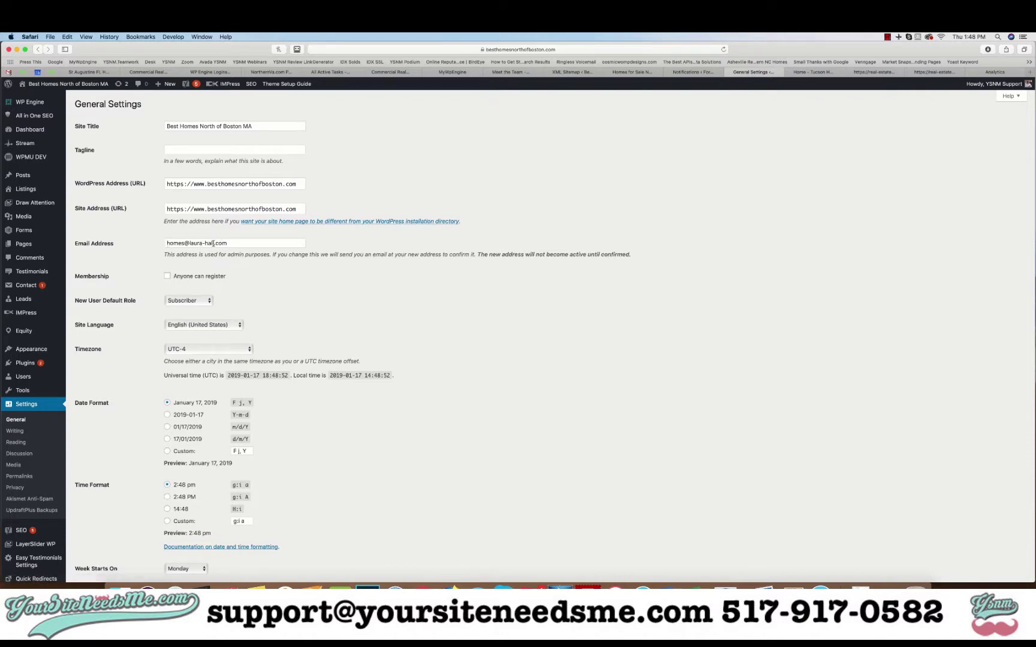
left_click(692, 72)
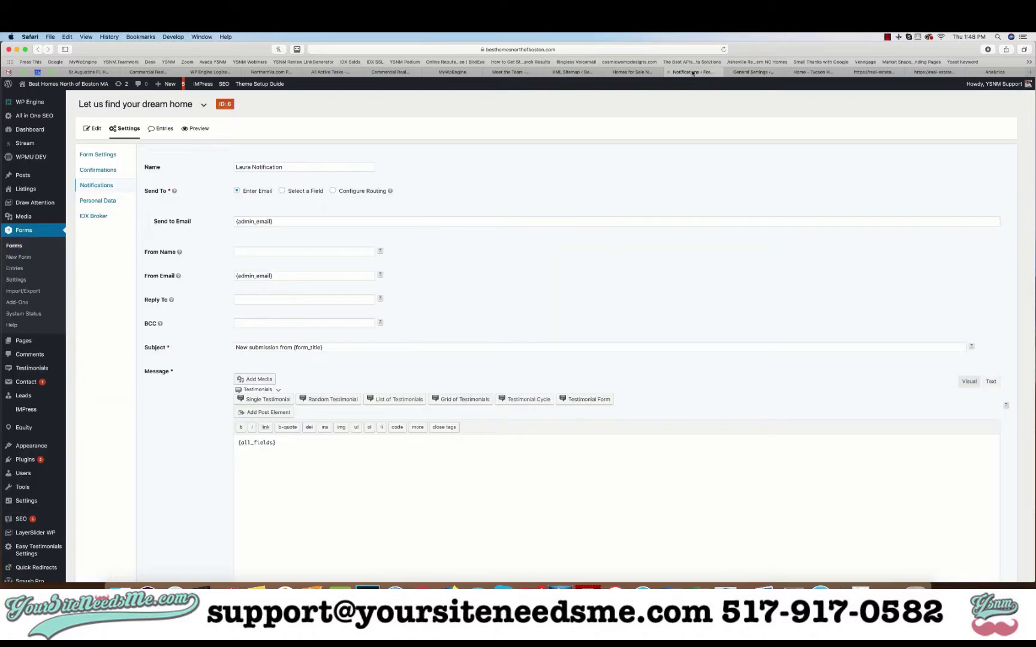
Step: Fill the notification's From Name with the Name (First) and Name (Last) merge tags
left_click(261, 249)
left_click(420, 245)
left_click(379, 252)
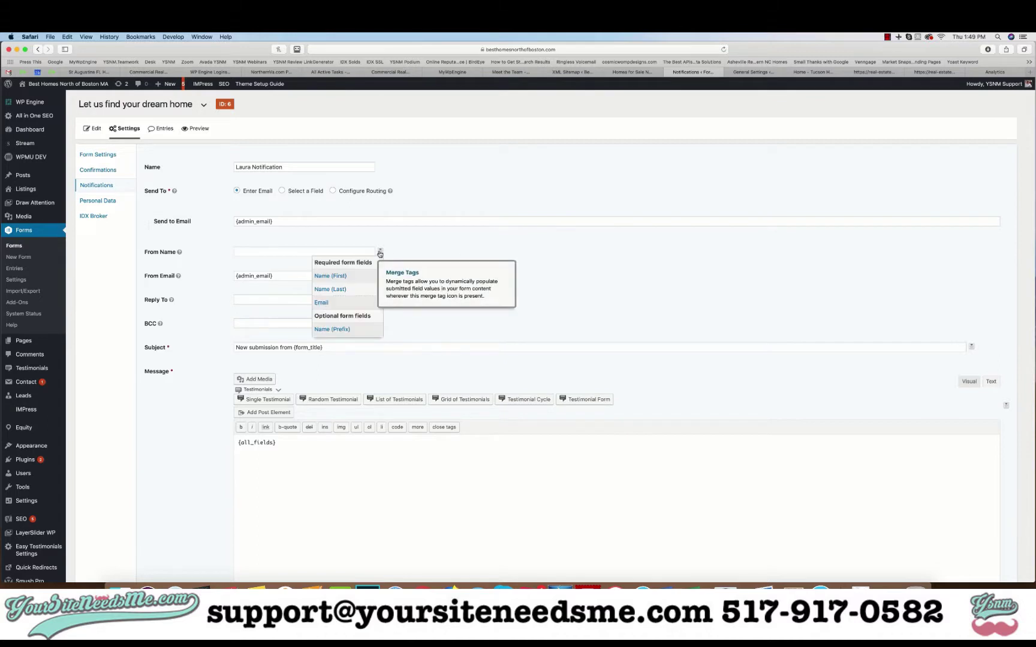
left_click(325, 276)
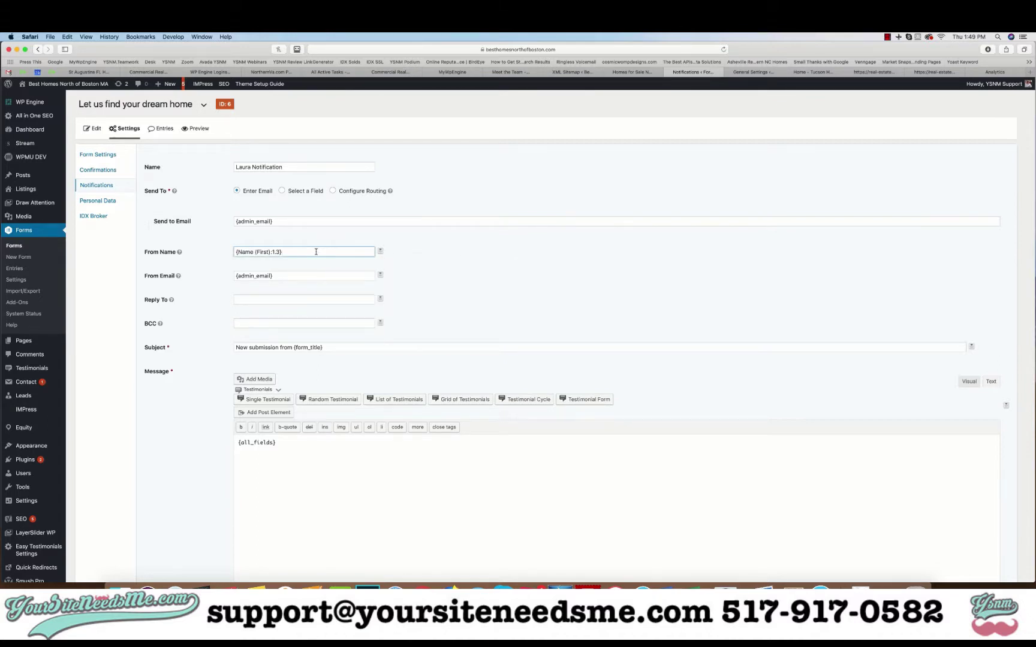
left_click(380, 252)
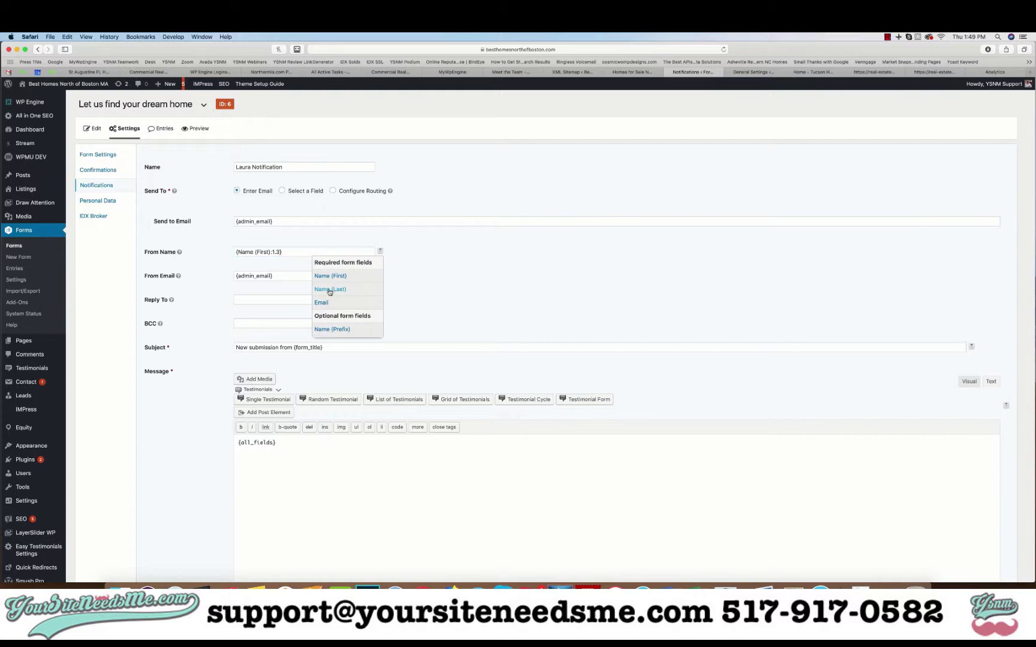
left_click(329, 292)
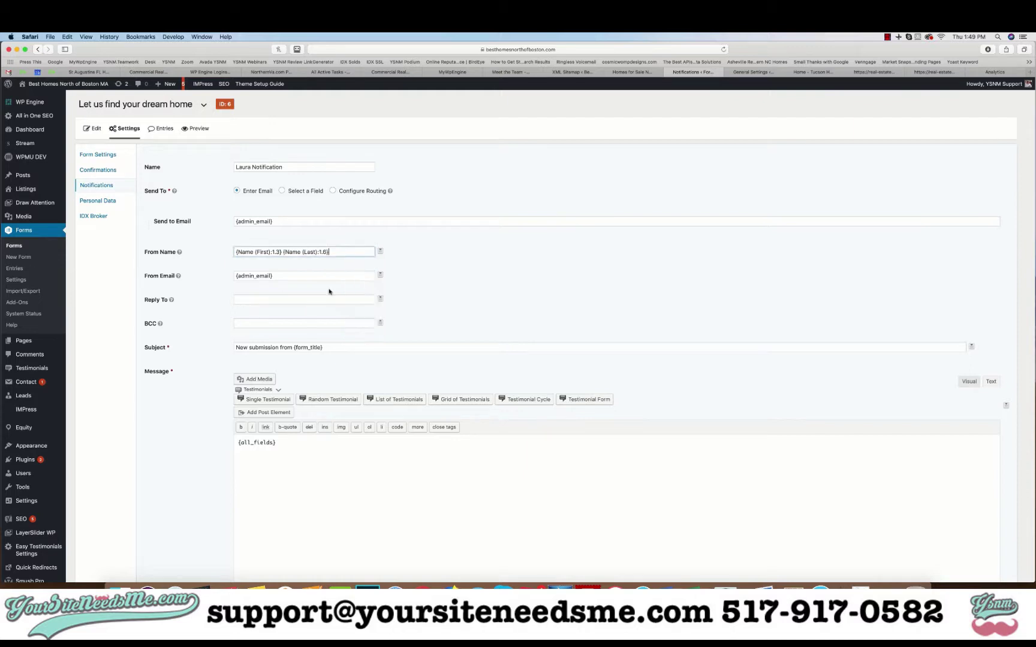
Step: Clear the merge tags from the notification's From Name
left_click(283, 253)
key("super+a")
key("BackSpace")
left_click(176, 301)
Step: Set the notification's subject to "New Dream Home Request"
scroll(180, 303, "down", 3)
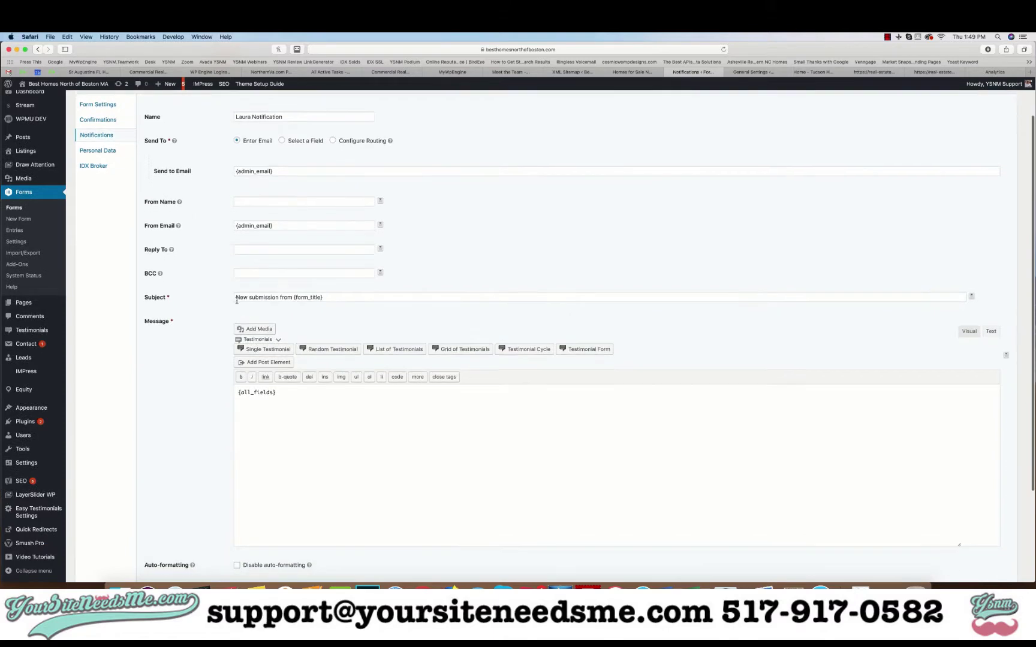
left_click_drag(250, 299, 467, 317)
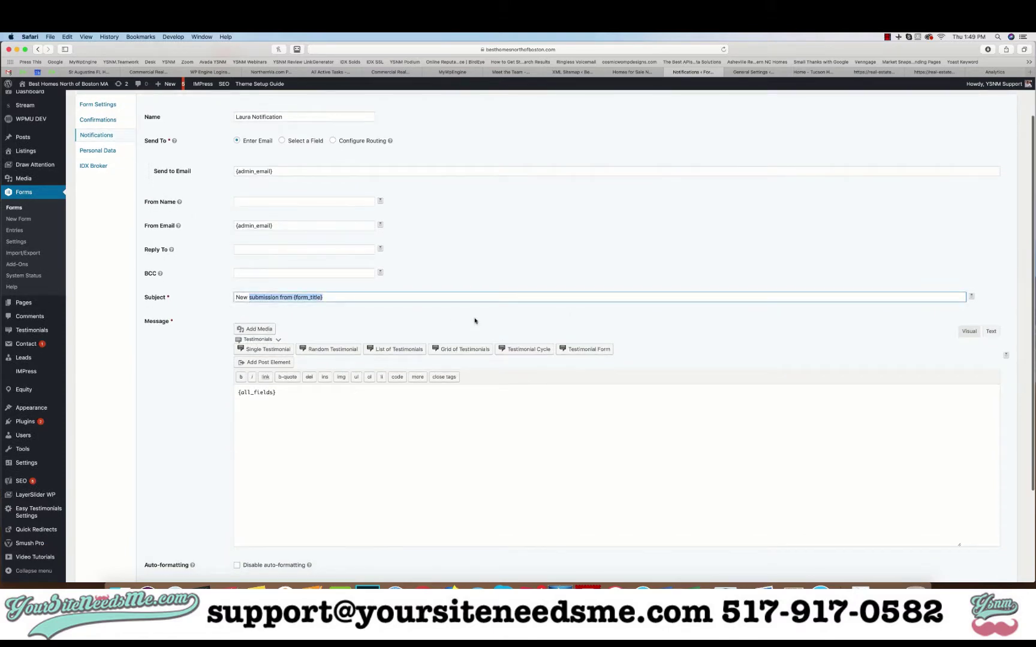
type("Dream Home Request")
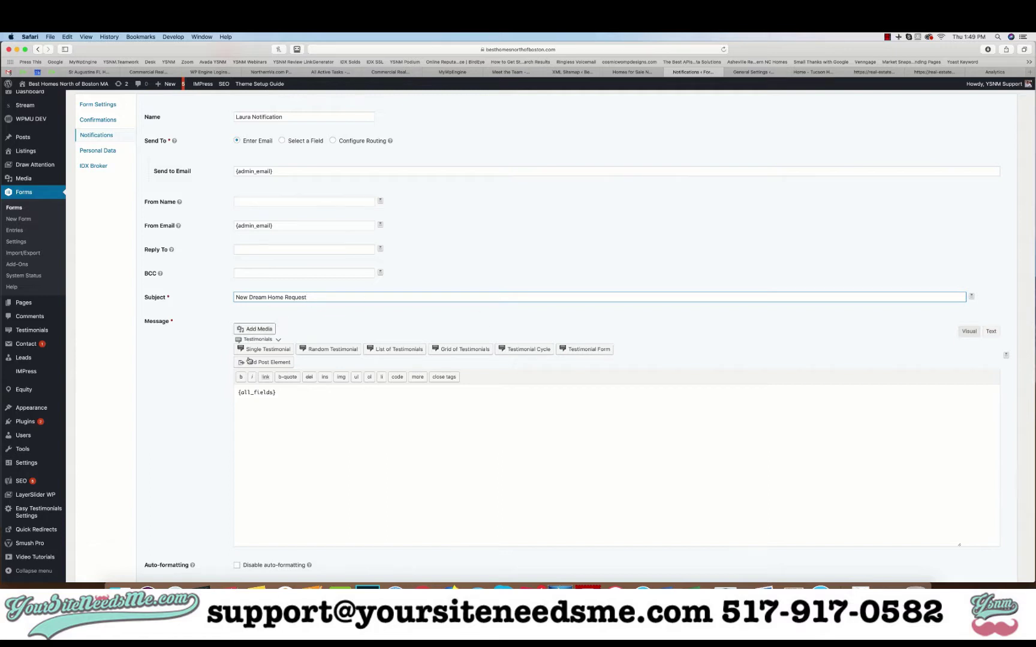
Step: Add the lines "Page Submitted from:" and "View Entry on website:" below {all_fields} in the notification message
left_click(243, 416)
scroll(243, 416, "down", 3)
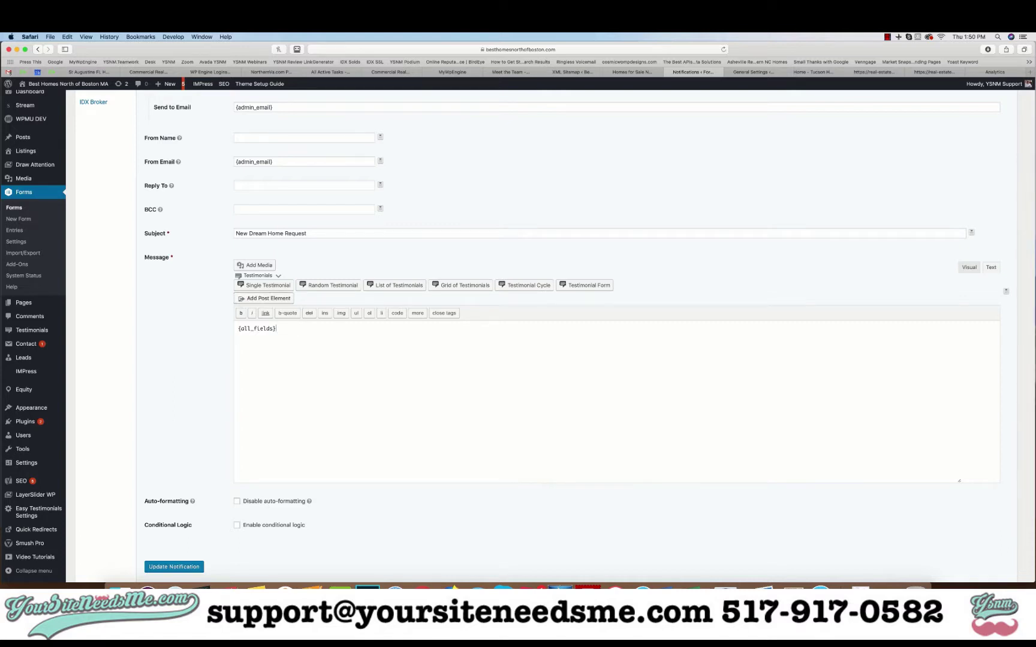
key("Return")
type("Page Submitted from:")
key("Return")
type("View entry onlin")
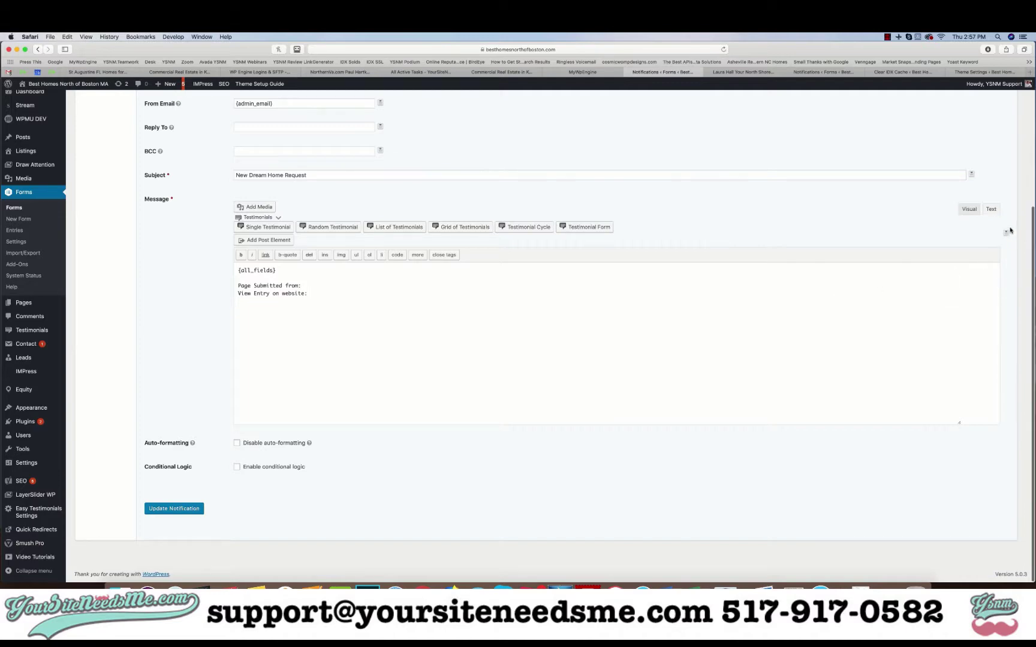
Step: Insert the Embed URL merge tag after "Page Submitted from:" in the notification message
scroll(1011, 230, "up", 5)
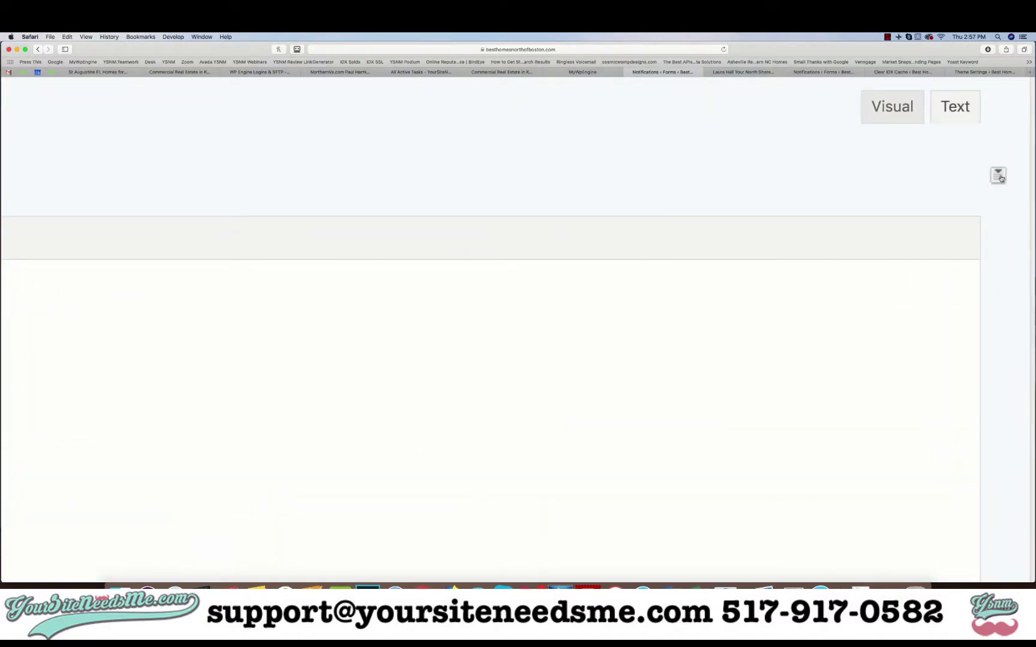
scroll(1002, 179, "down", 5)
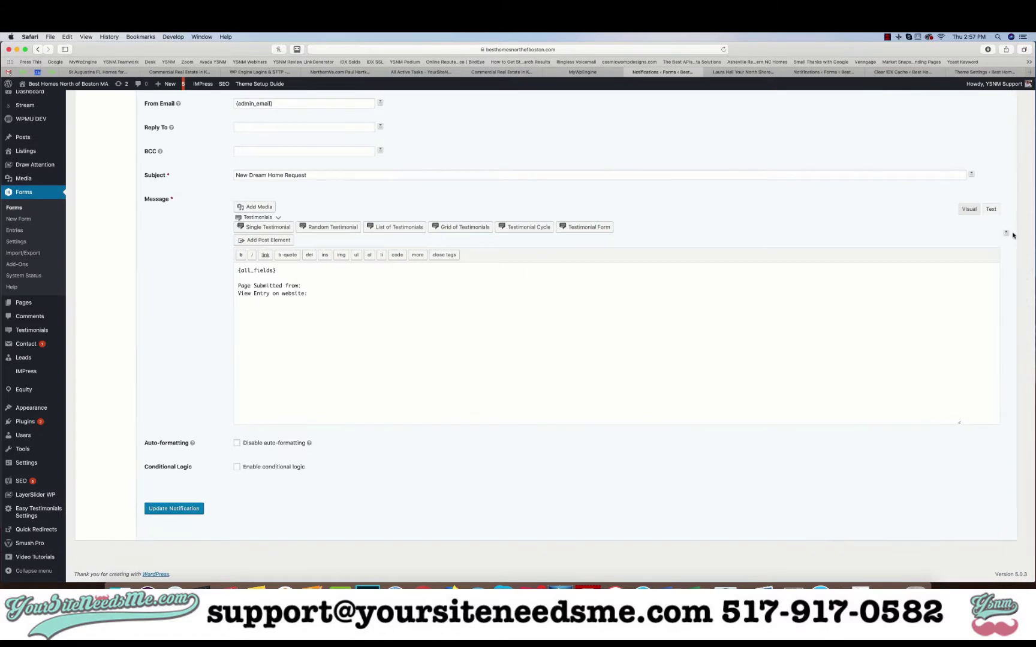
left_click(1007, 234)
scroll(958, 289, "down", 3)
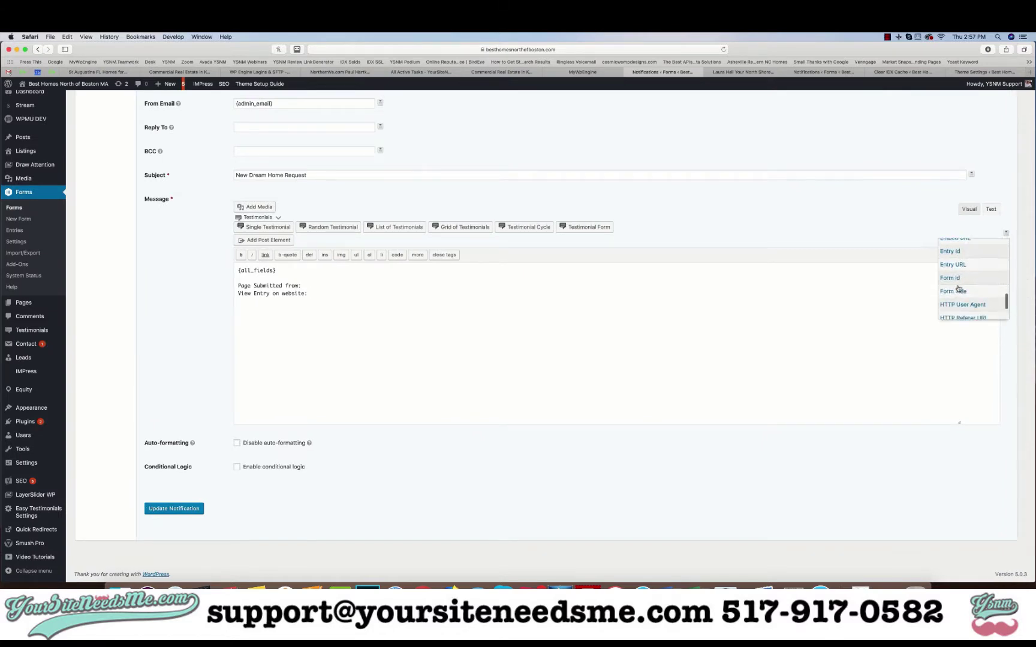
scroll(958, 289, "down", 3)
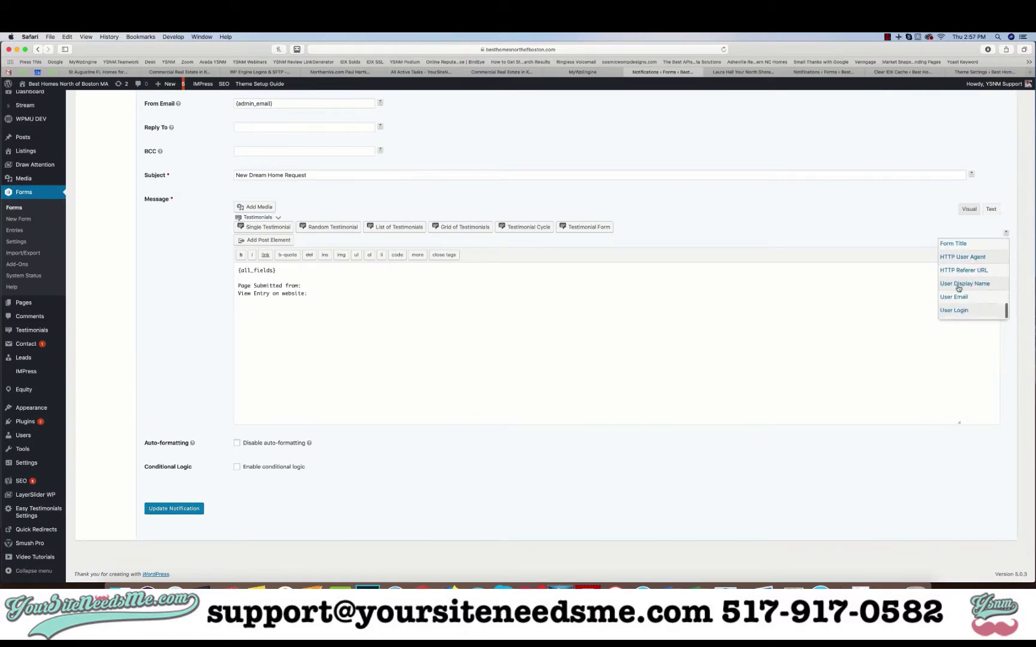
left_click(308, 286)
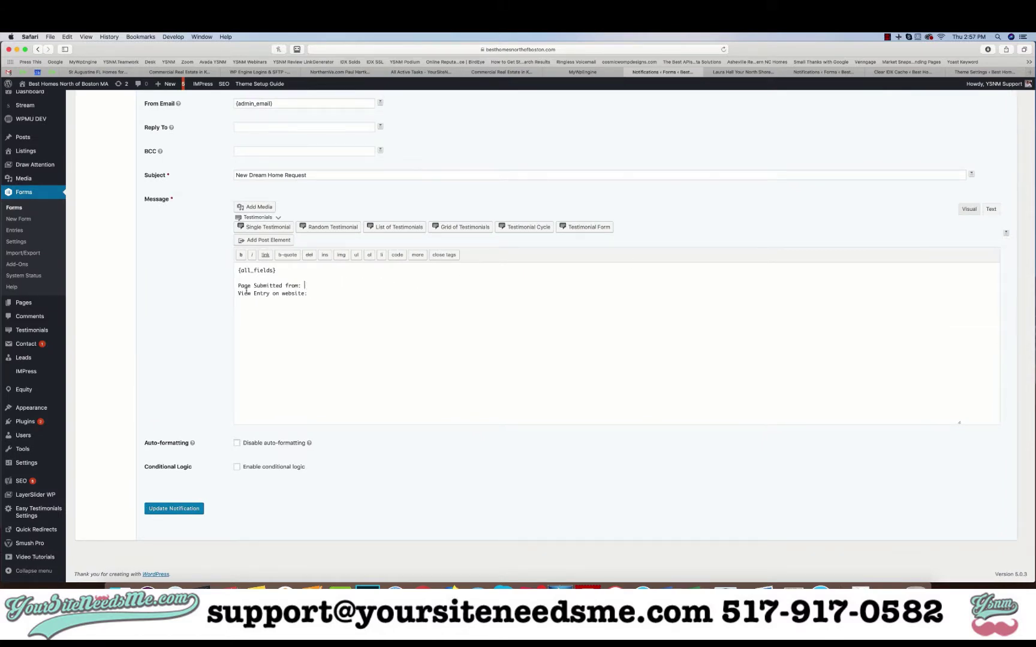
left_click(1007, 234)
scroll(983, 284, "up", 5)
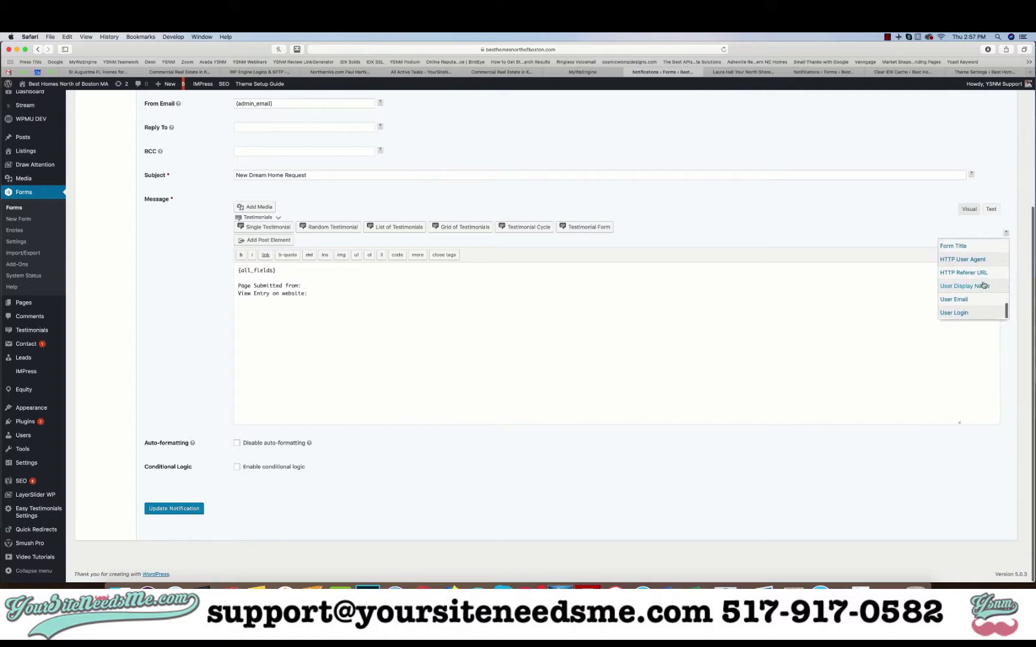
scroll(983, 285, "up", 1)
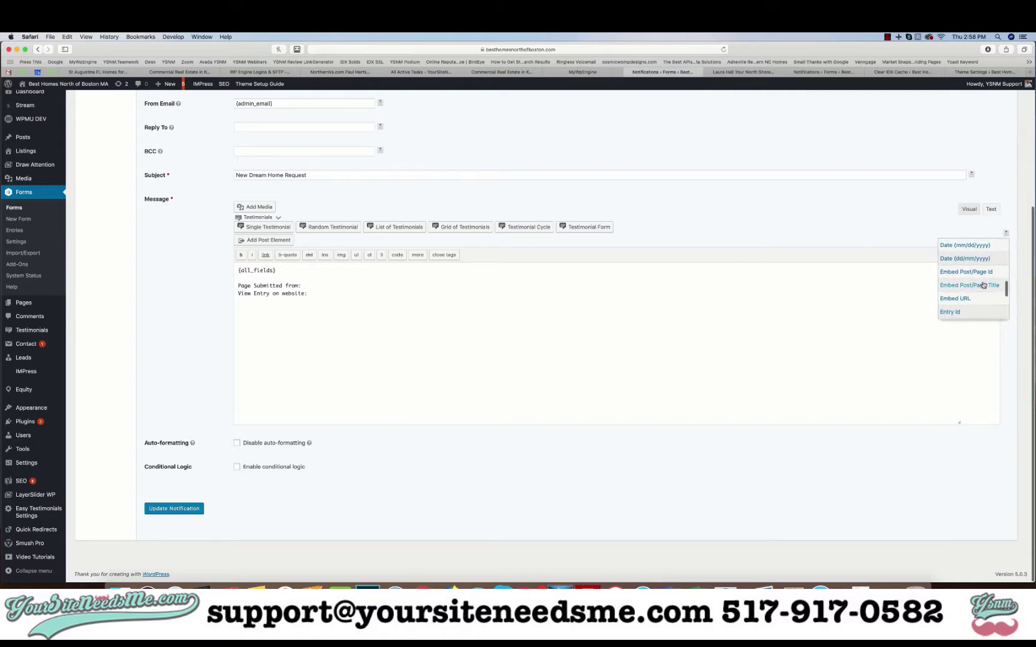
scroll(983, 286, "down", 4)
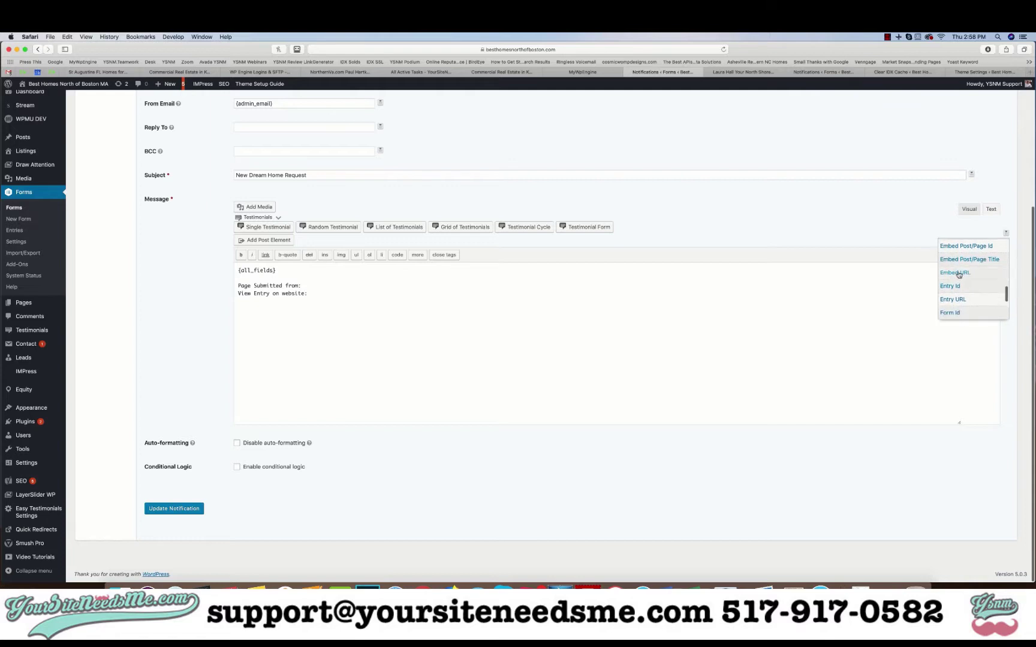
left_click(957, 273)
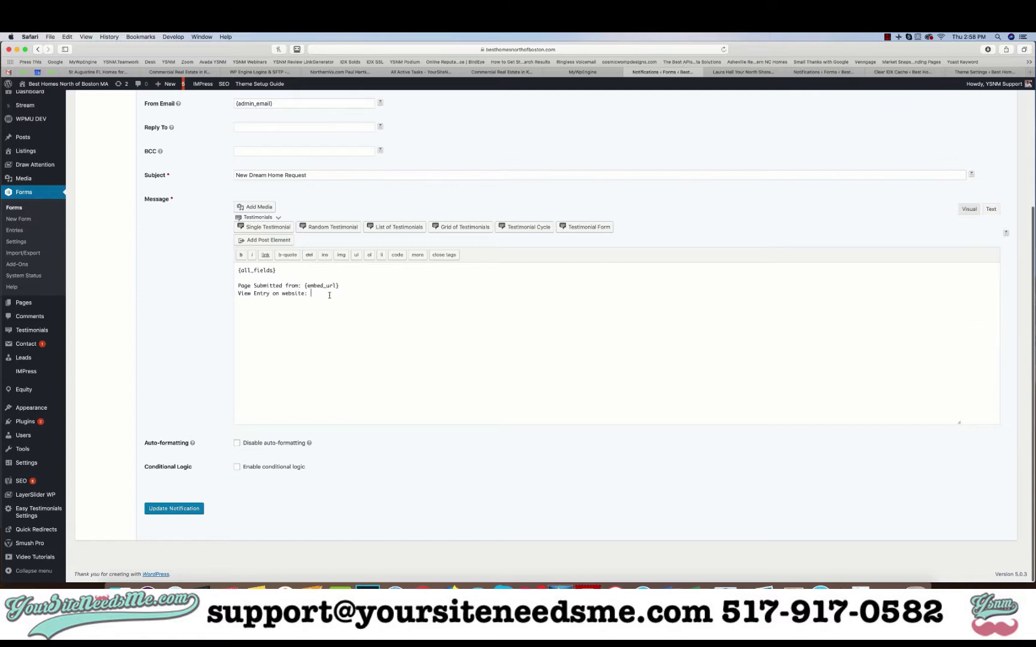
Step: Insert the Entry URL merge tag after "View Entry on website:" in the notification message
left_click(1005, 232)
scroll(990, 292, "down", 5)
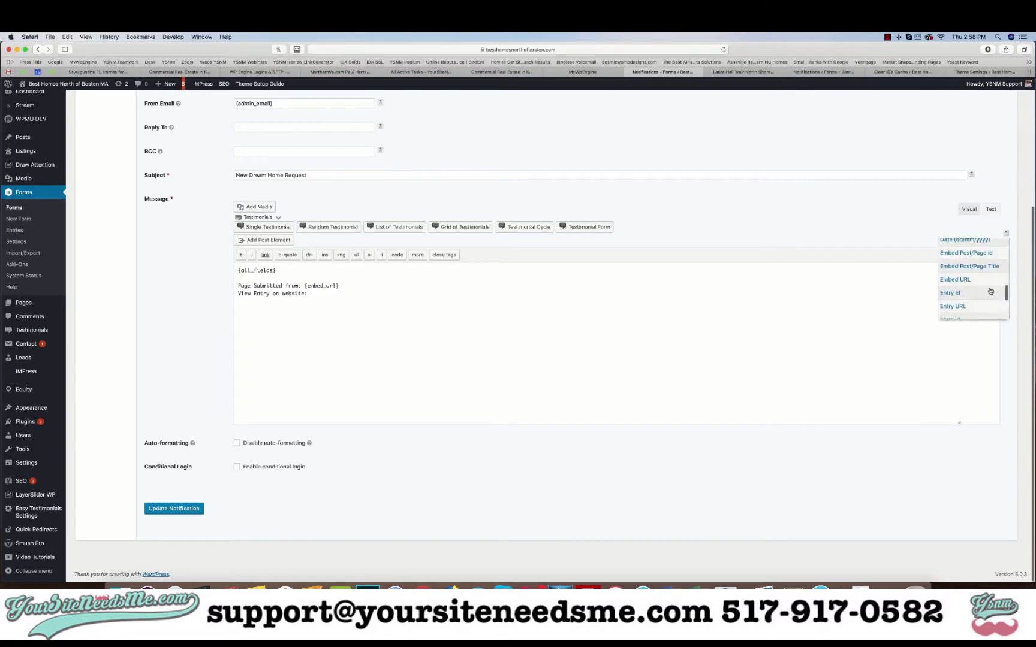
scroll(991, 291, "down", 3)
left_click(949, 268)
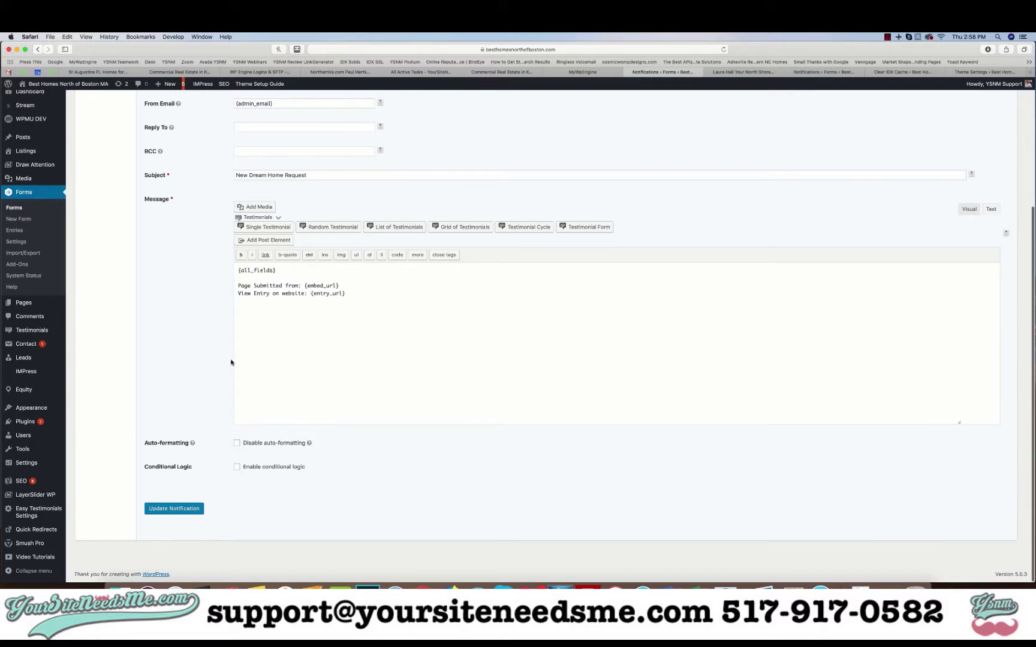
Step: Update the admin notification and return to the form's notifications list
left_click(164, 510)
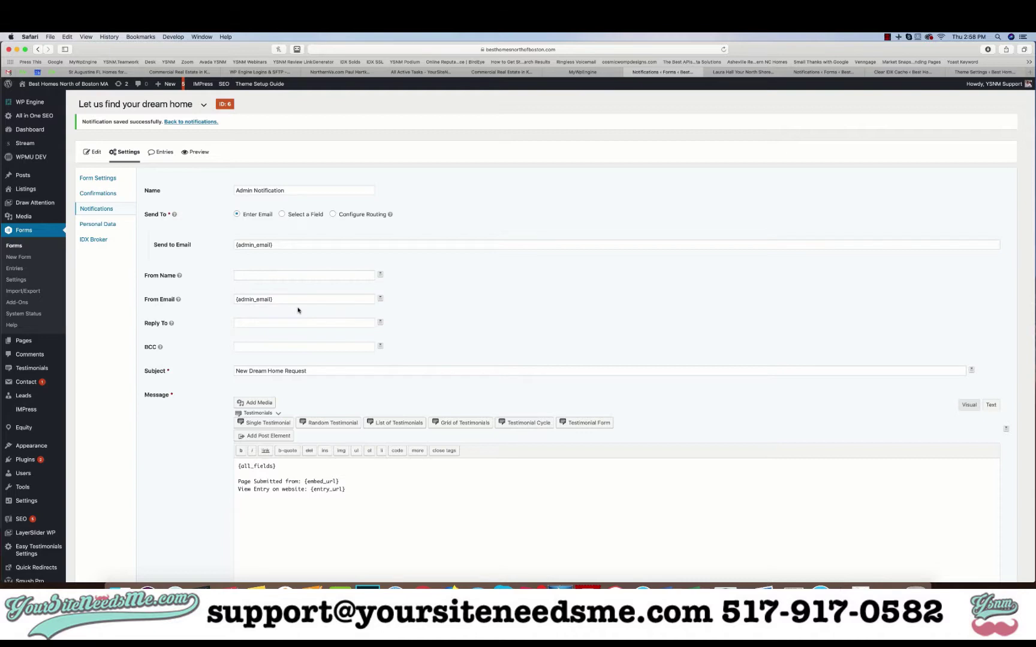
left_click(106, 209)
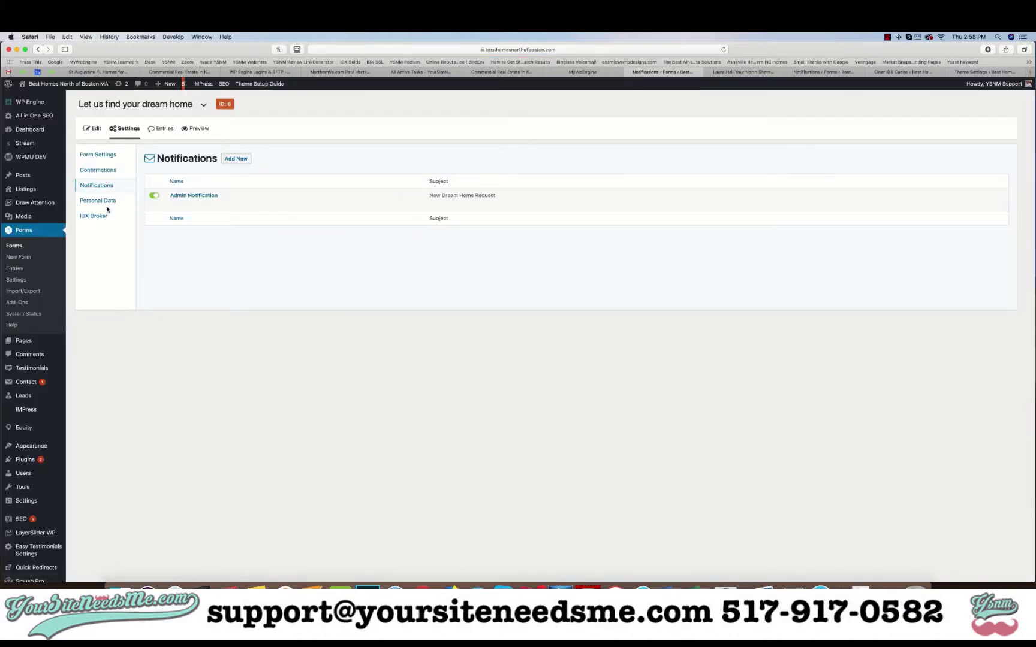
left_click(234, 161)
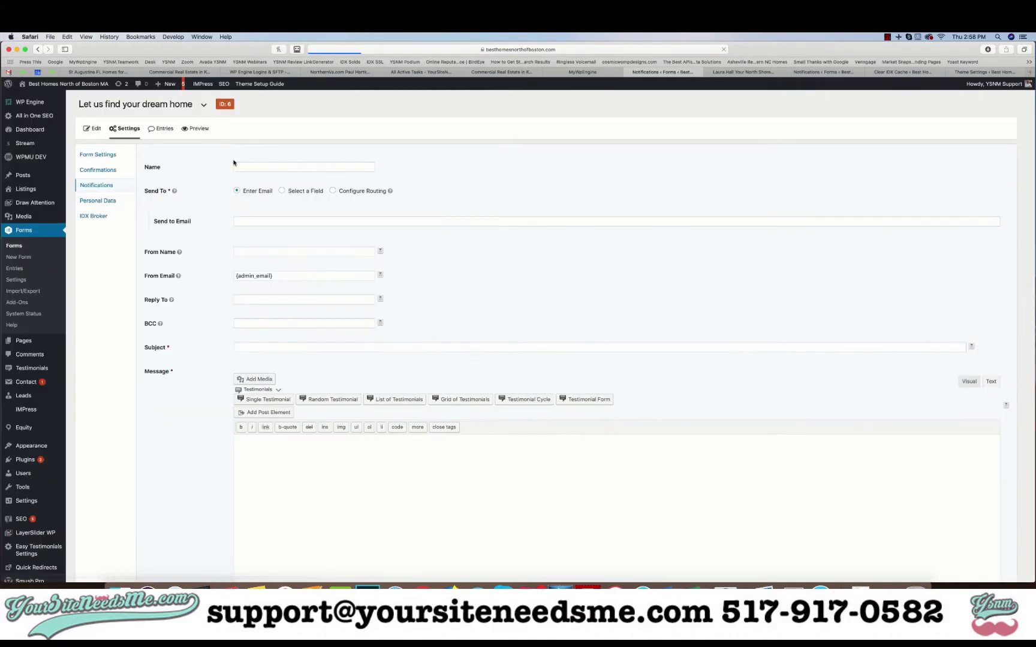
left_click(95, 185)
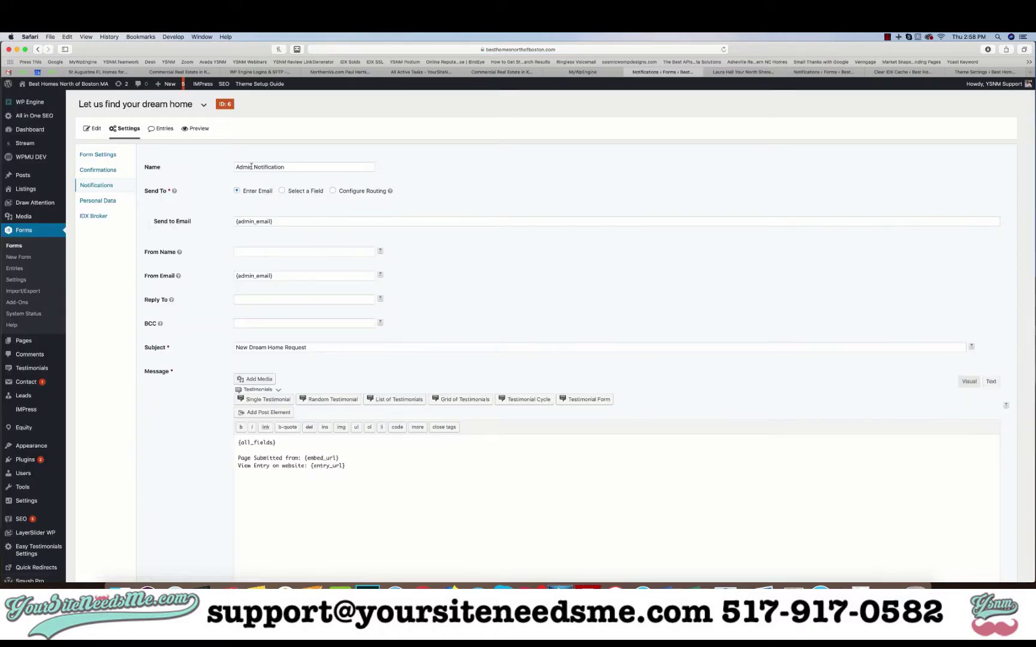
Step: Replace "Admin" in the notification's name with the site owner's first name and update the notification
double_click(253, 166)
type("Laura")
scroll(261, 181, "down", 5)
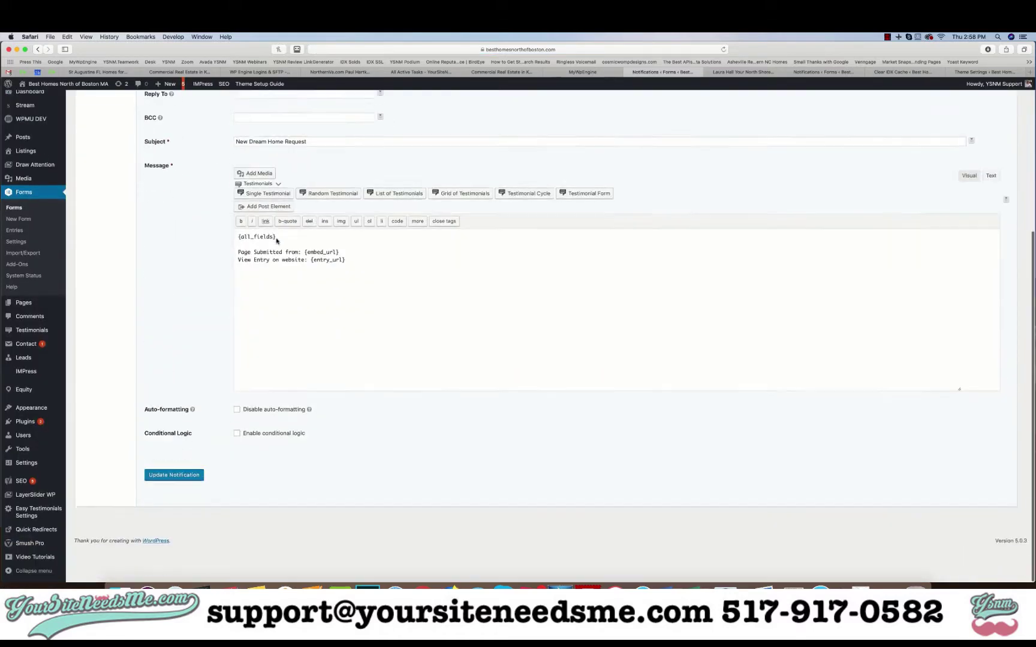
left_click(174, 508)
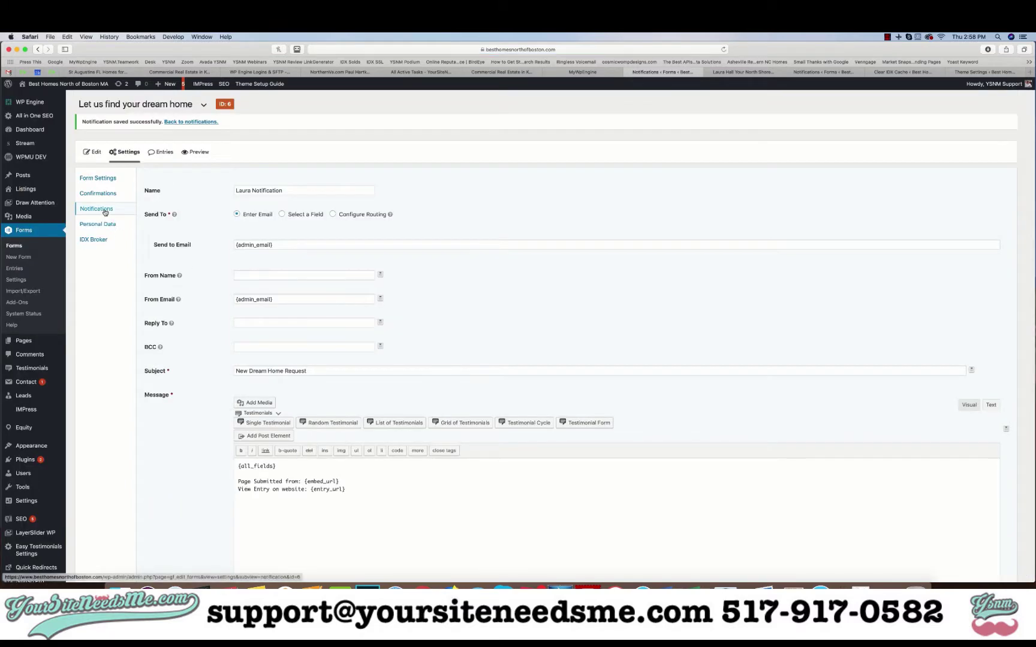
Step: Add a second notification to the form and name it "Client Notification"
left_click(105, 211)
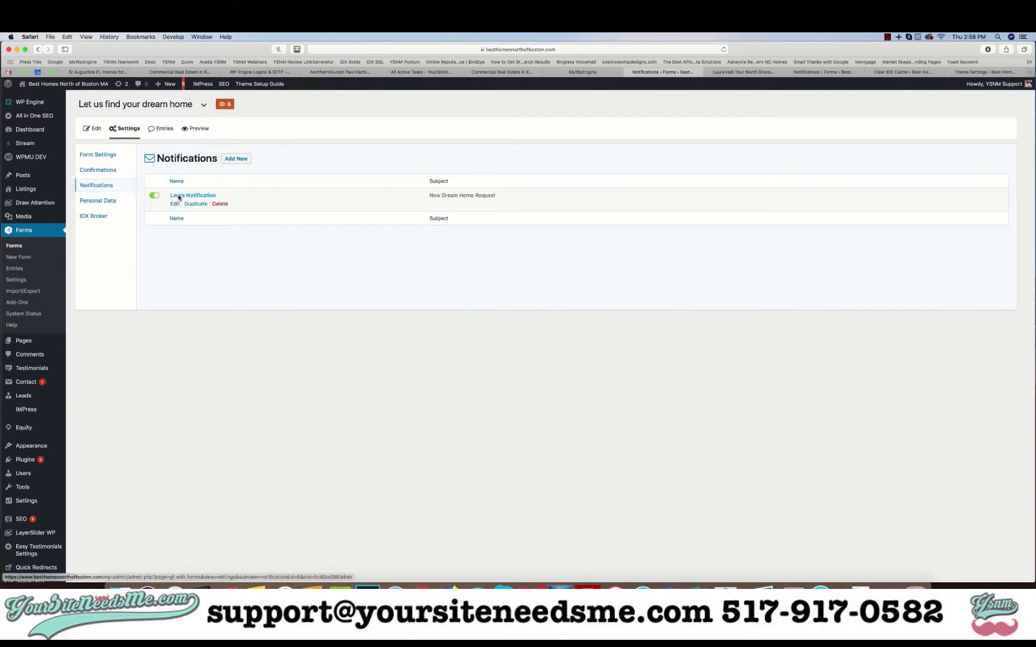
left_click(239, 160)
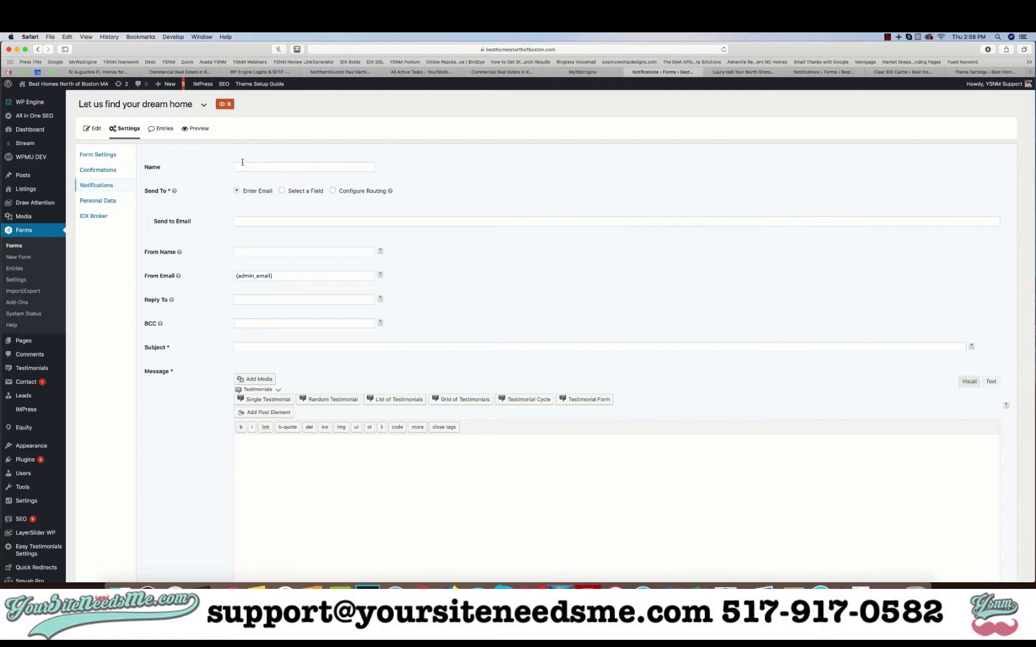
left_click(243, 166)
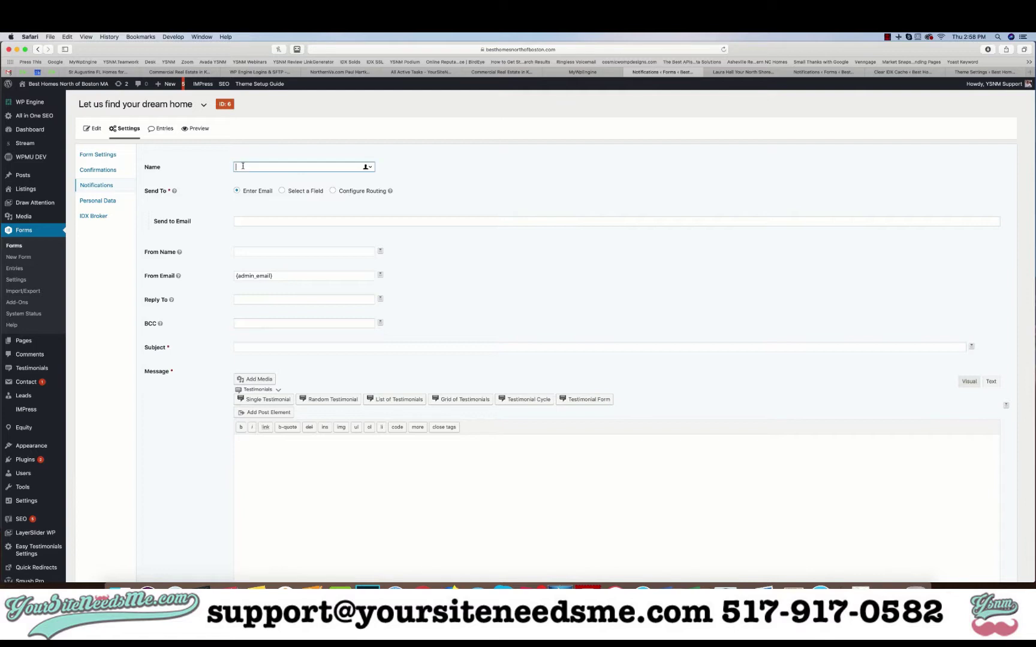
type("Client Notification")
Step: Send the client notification to the address in the form's Email field
left_click(256, 221)
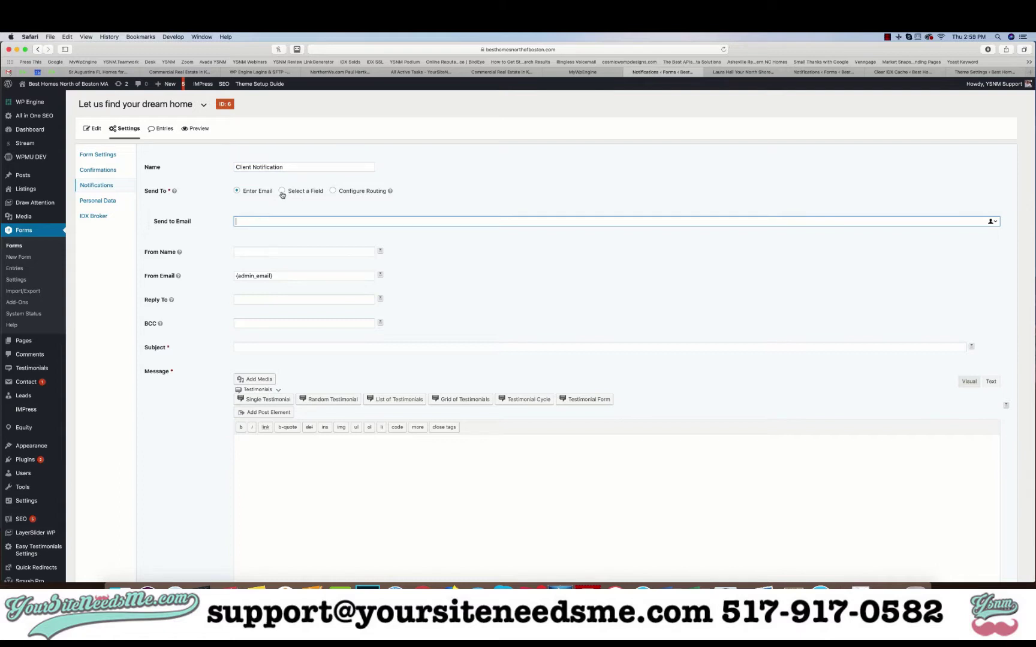
left_click(282, 191)
left_click(271, 225)
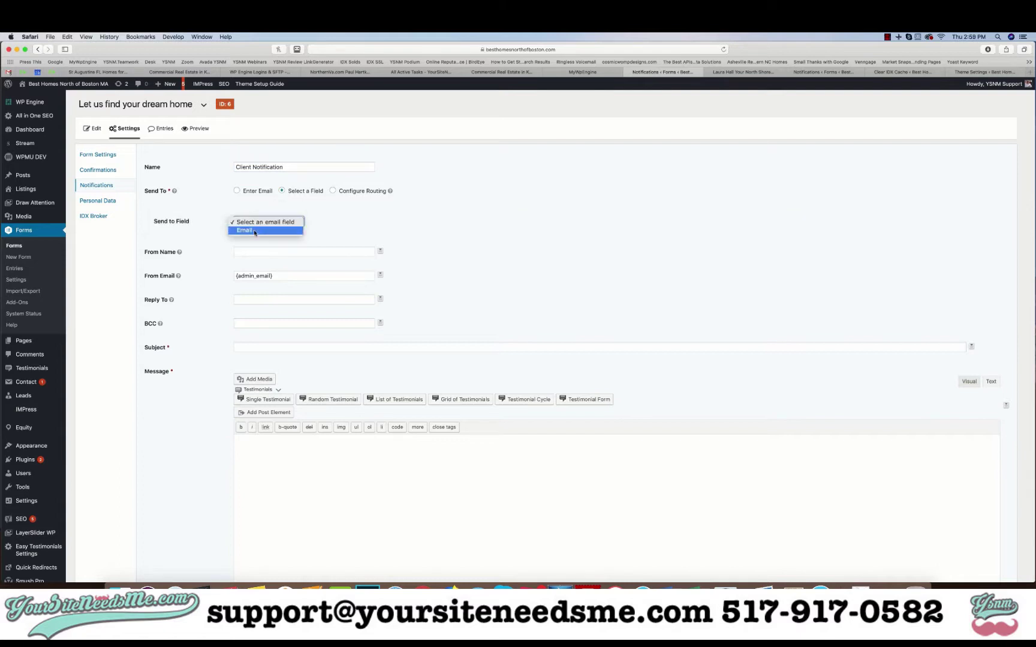
left_click(244, 233)
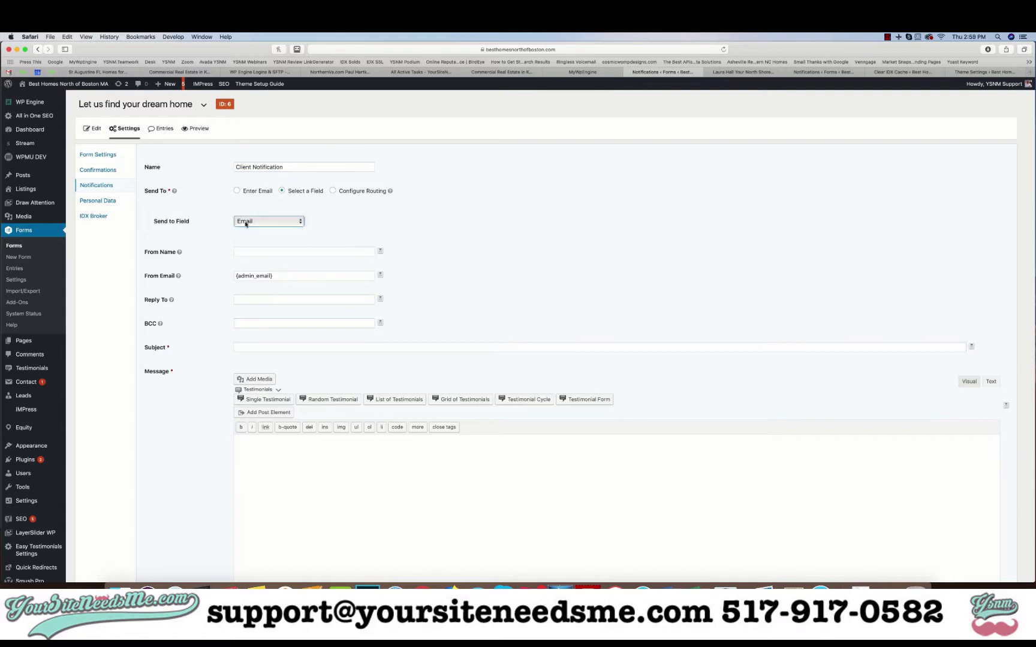
Step: Set the client notification's From Name to "BestHomesNorthofBoston"
left_click(253, 251)
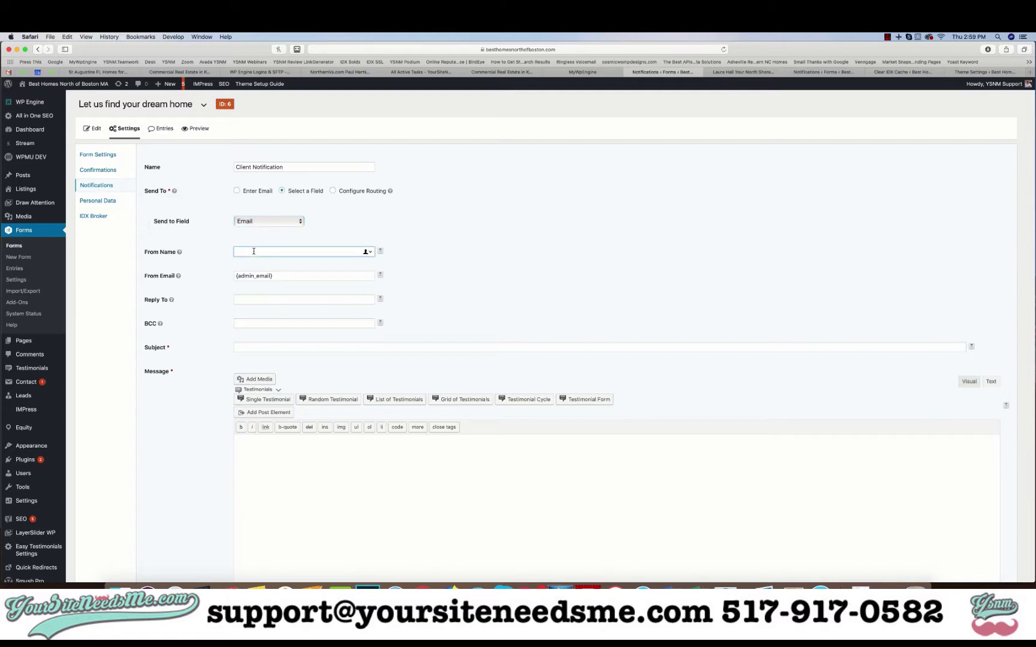
type("BestHomesNorthofBoston")
left_click(210, 259)
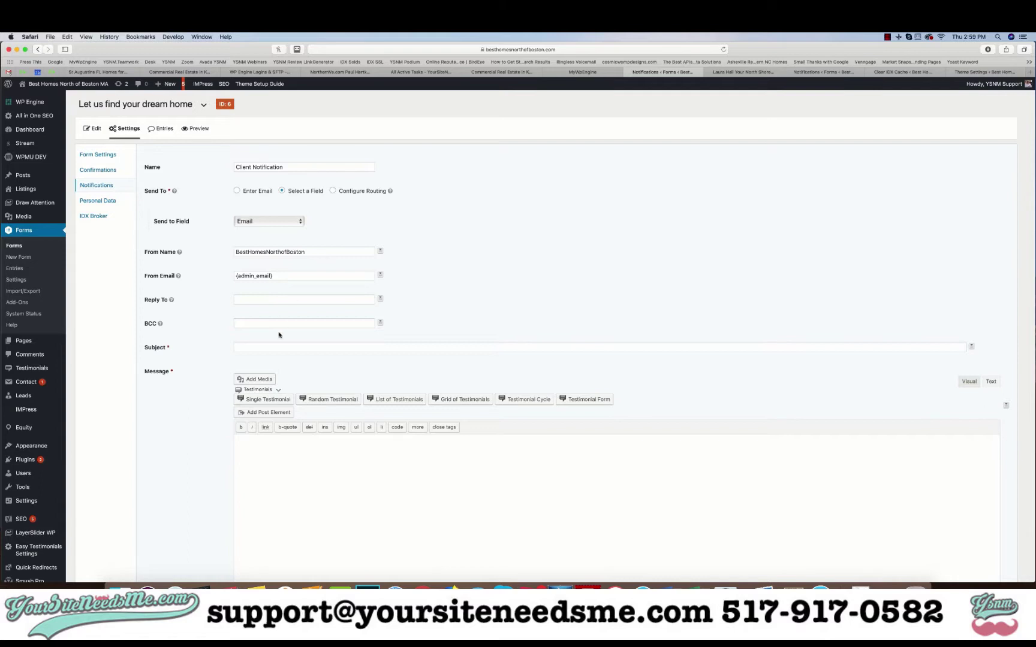
Step: Set the client notification's subject to "Your Request on BestHomesNorthofBoston has been received"
left_click(264, 345)
type("Thank you for")
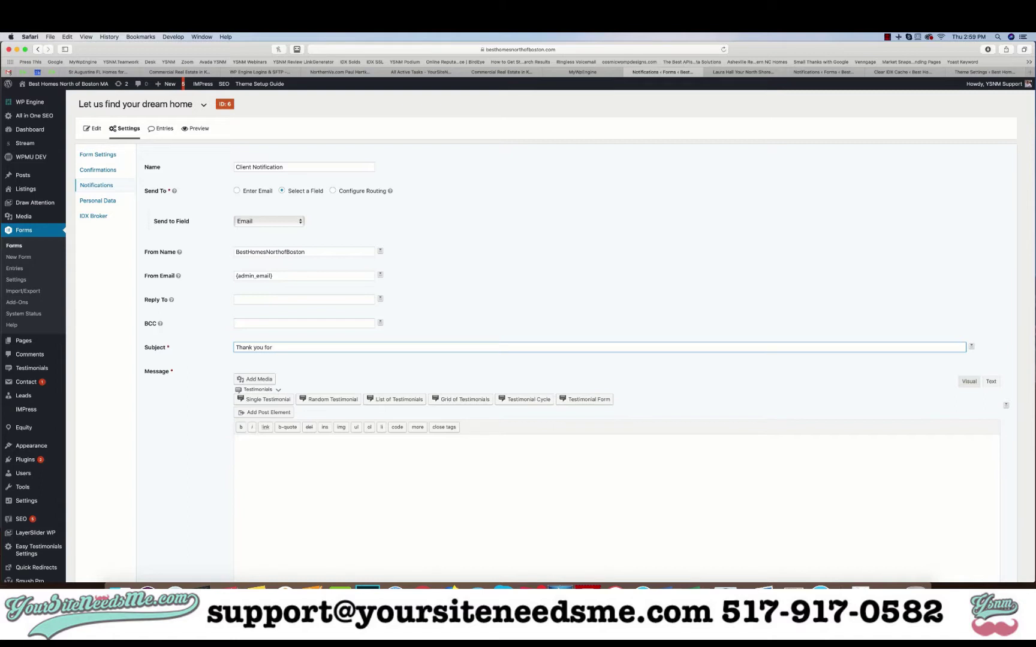
key("super+a")
type("Your Request on BestHomesNorthofBoston has been received")
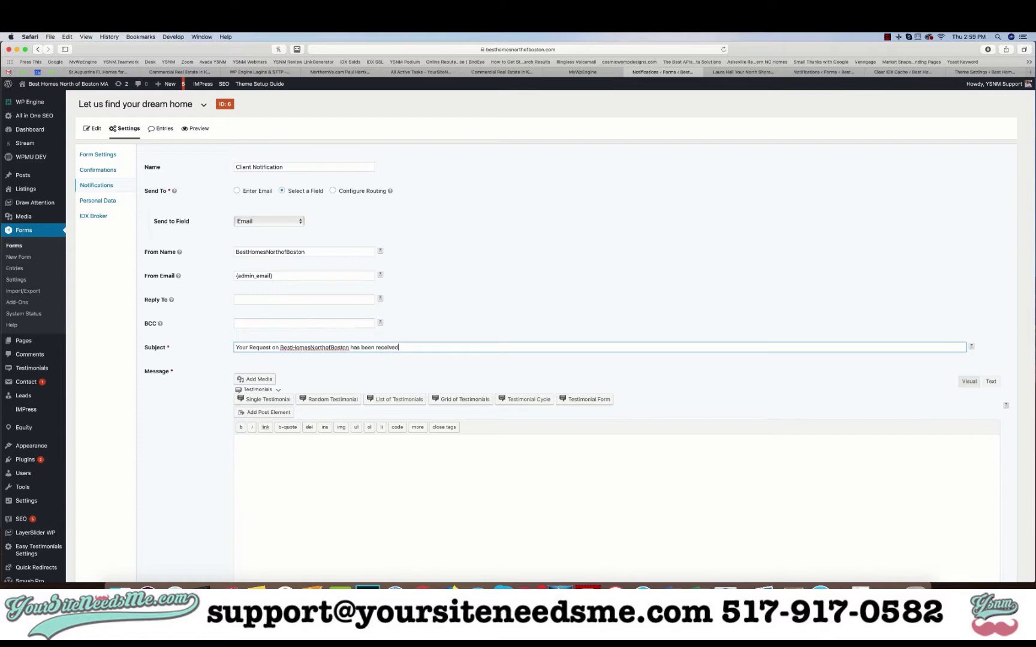
Step: Write the message "Thank you for requesting a custom home search on BestHomesNorthofBoston. We are working on your search now. You can also use our website by"
left_click(284, 483)
type("Thank you")
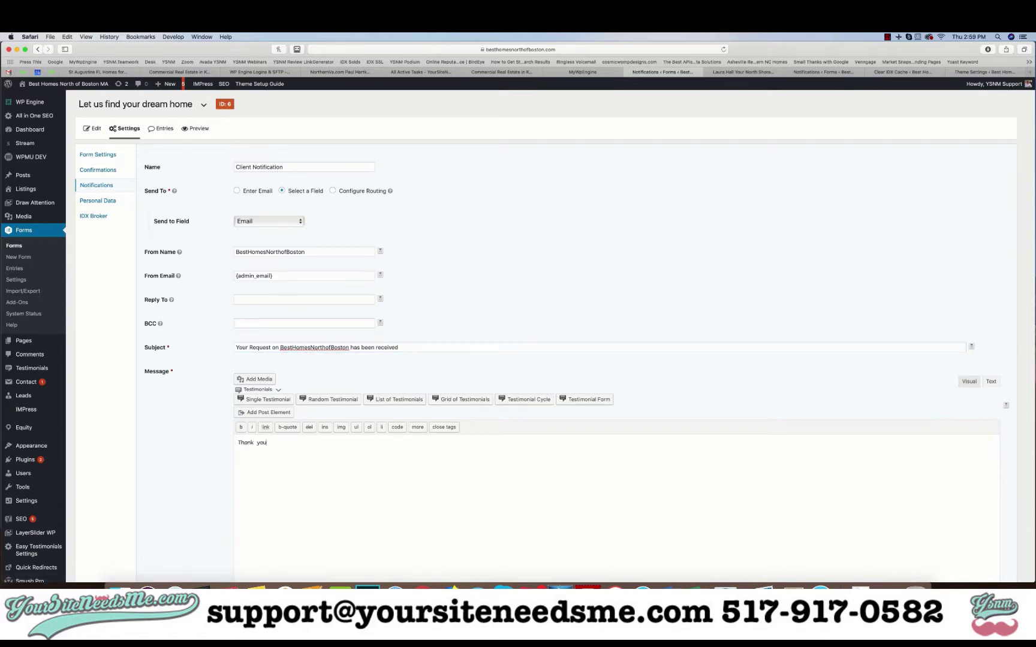
type(" for requesting a custom home search on BestHomesNorthofBoston. We")
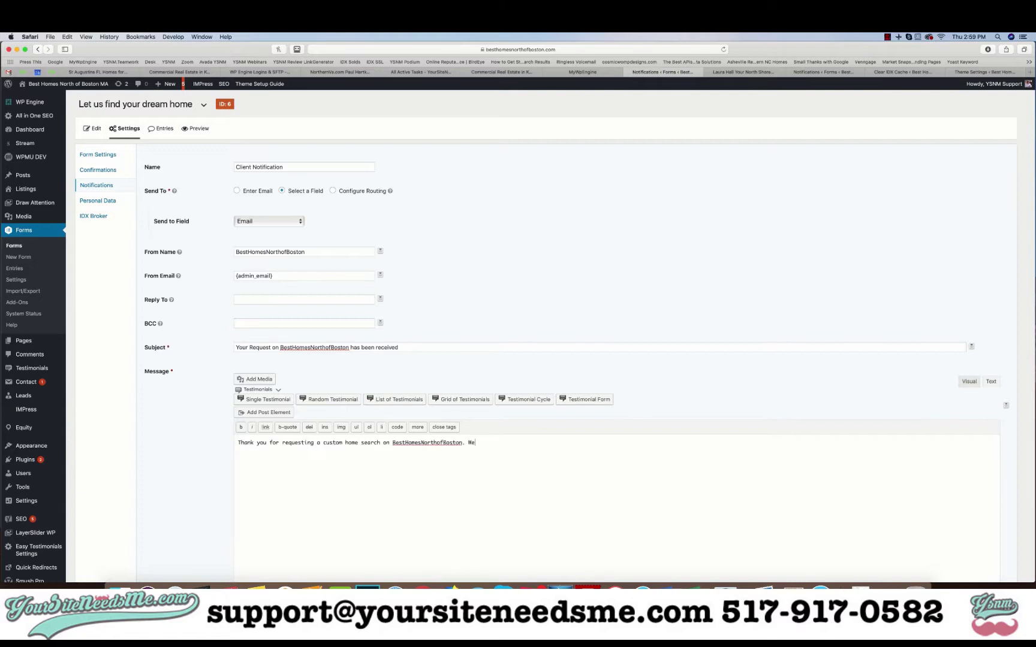
type(" are working o")
type("n your")
type(" search now. You cals")
type("also")
type(" use our website by")
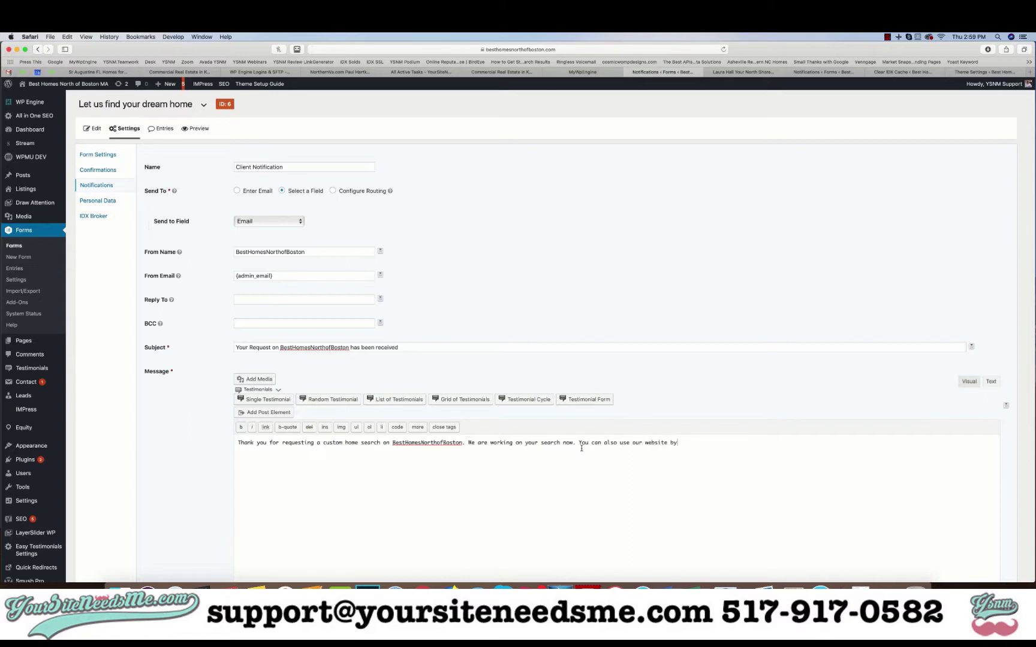
Step: Replace the unfinished sentence "You can also use our website by" so the message ends with "now and will get back to you quickly."
left_click_drag(579, 444, 678, 444)
key("BackSpace")
key("BackSpace")
key("BackSpace")
type("and will get back to you quickly")
Step: Complete the website address as BestHomesNorthofBoston.com in the message and save the client notification
scroll(539, 423, "down", 3)
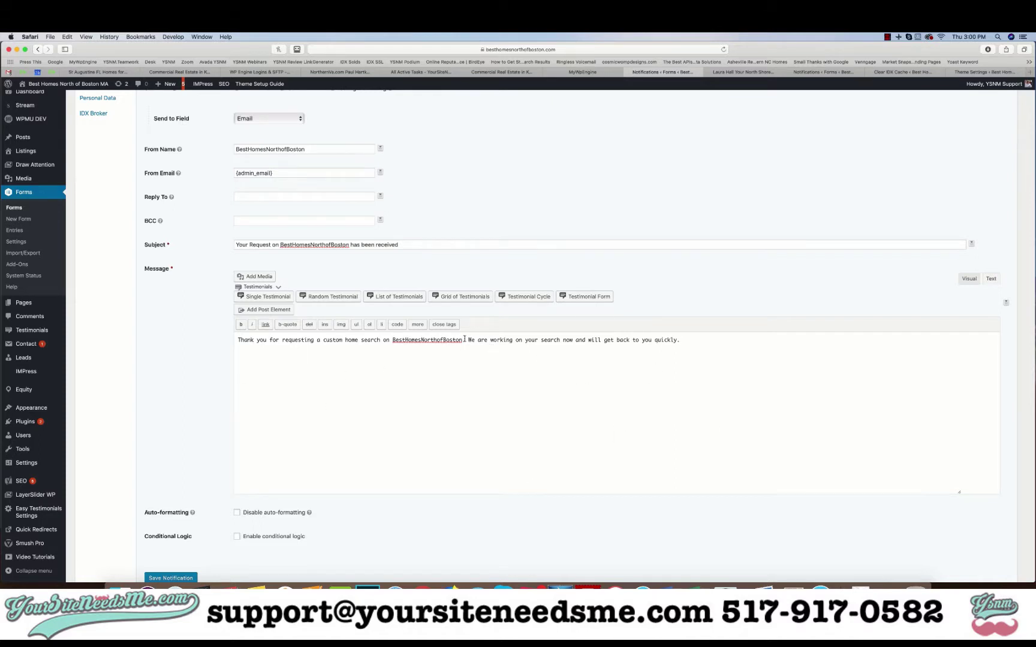
type("com")
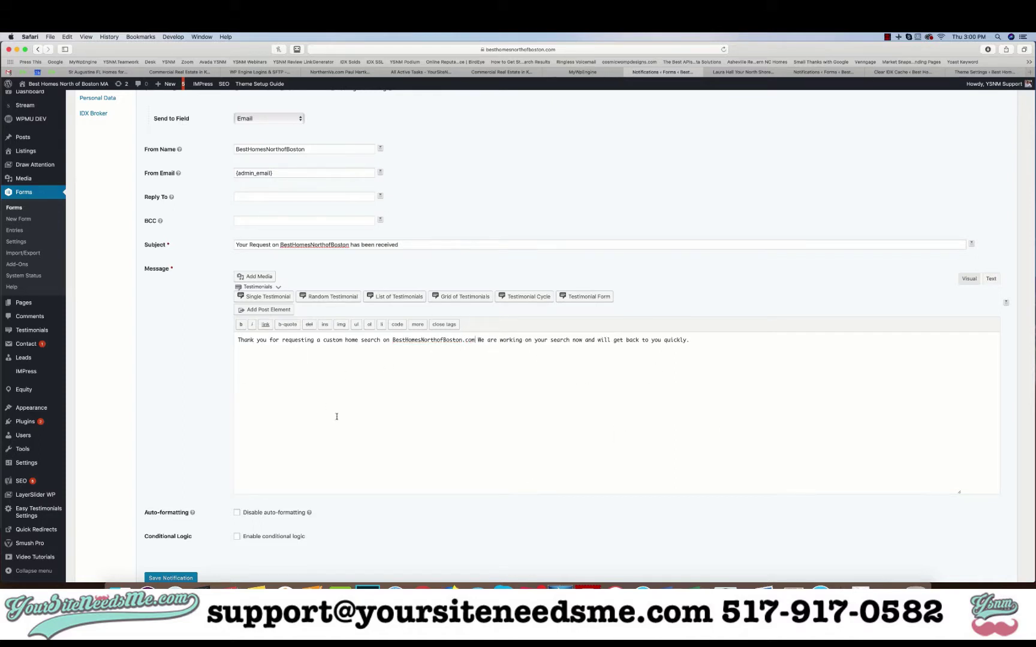
scroll(173, 509, "down", 2)
left_click(171, 525)
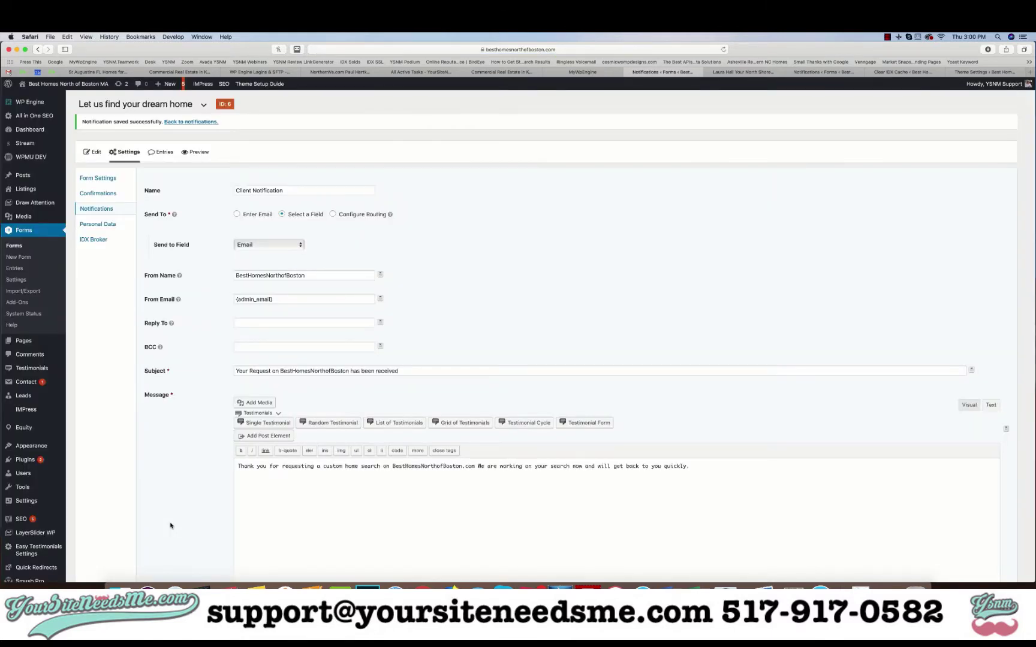
Step: Check the form's title in its settings, and create a new page titled "Let Us Find Your Dream Home for You"
left_click(94, 181)
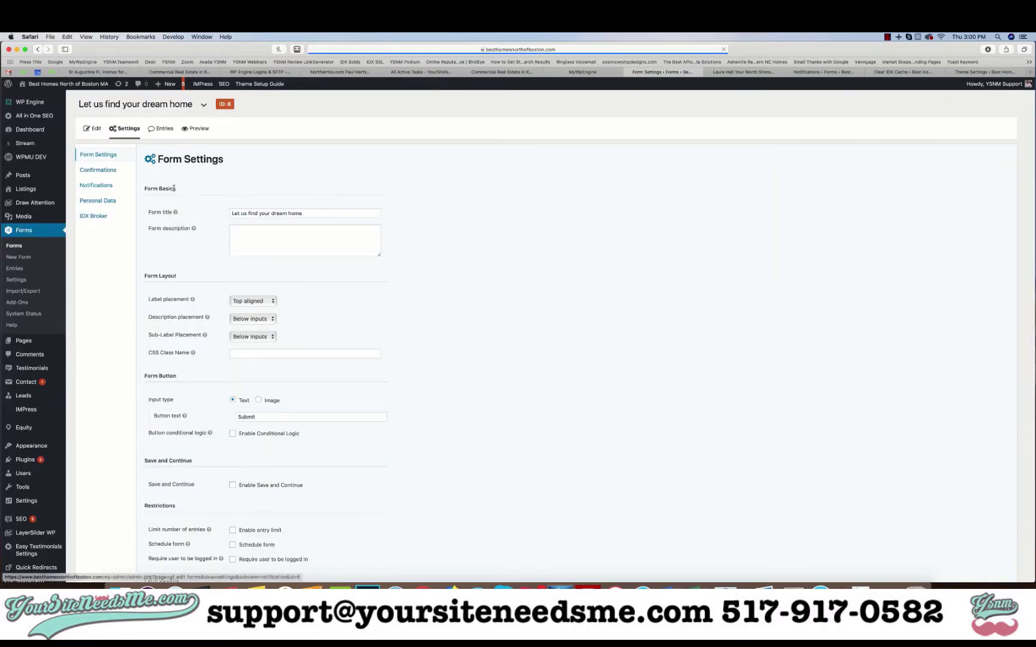
triple_click(271, 213)
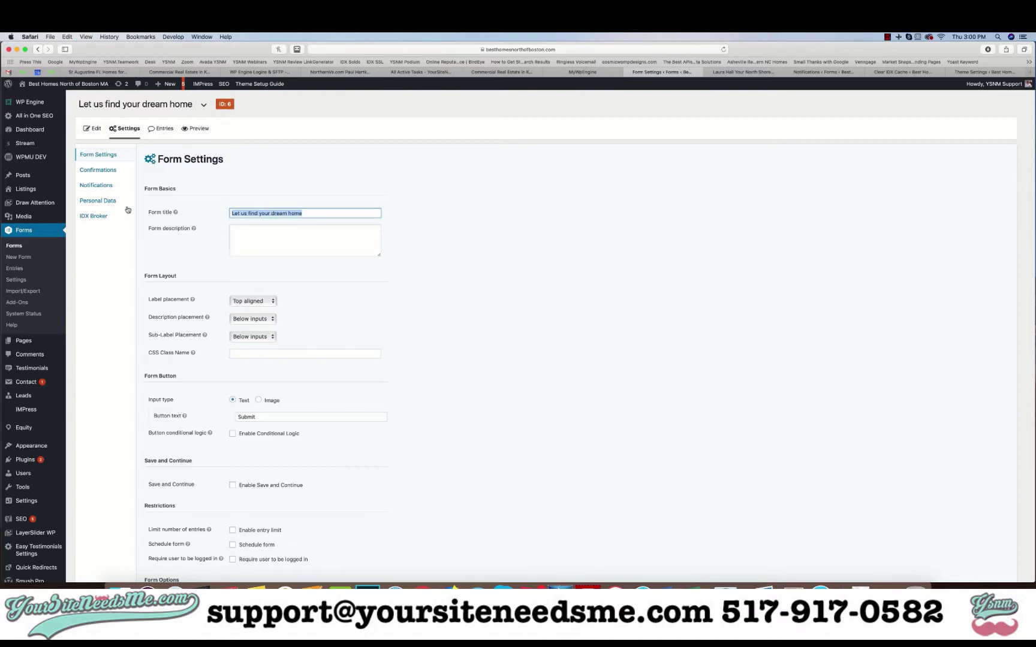
mouse_move(24, 341)
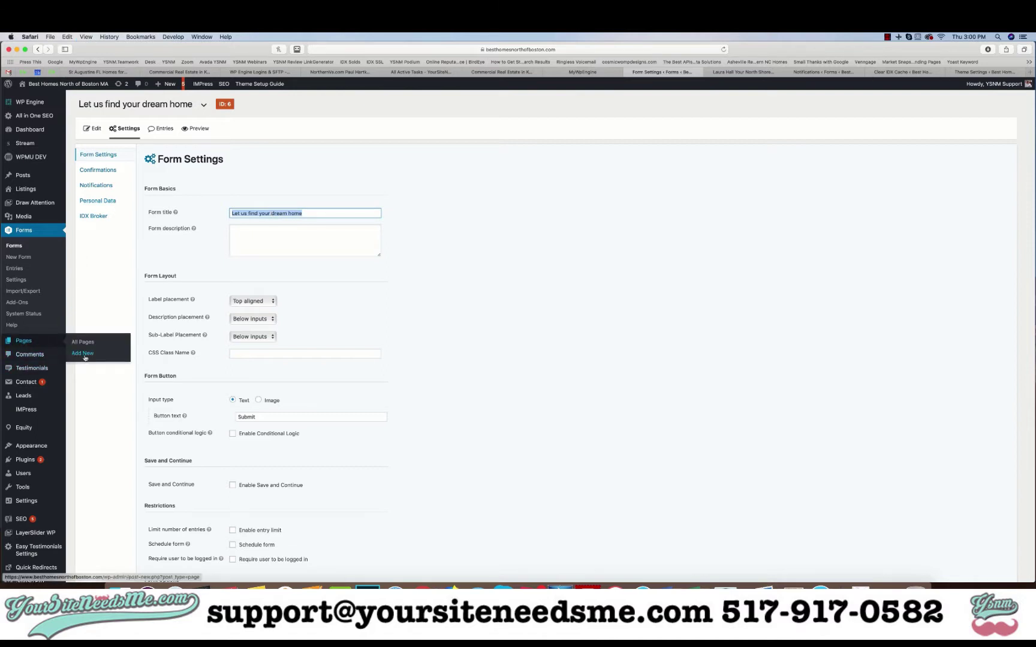
left_click(83, 353)
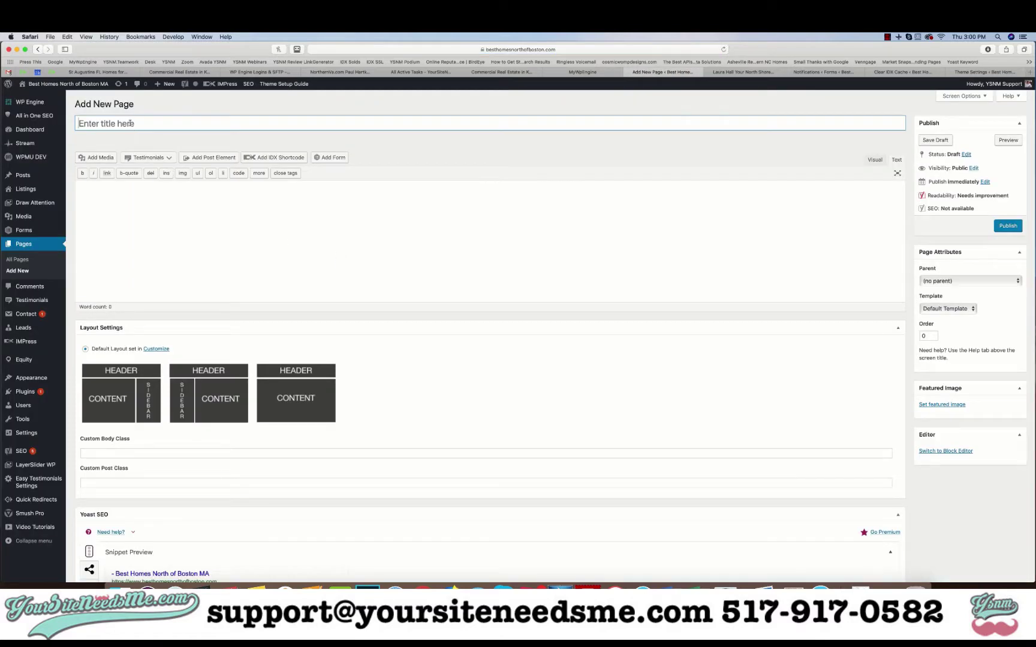
type("Let Us ")
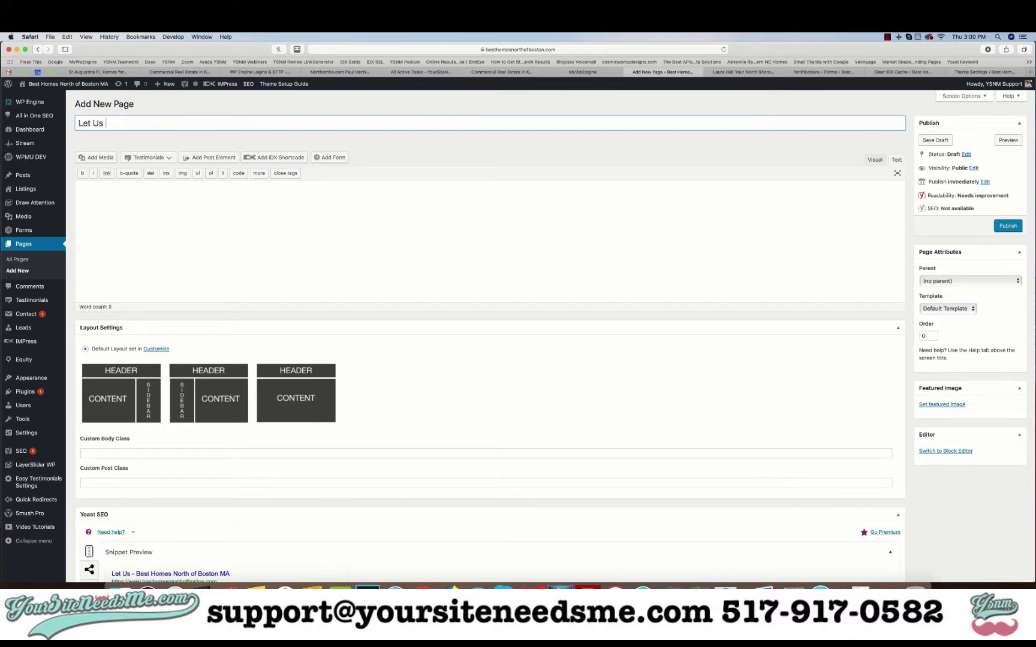
type("Find Your Dream ")
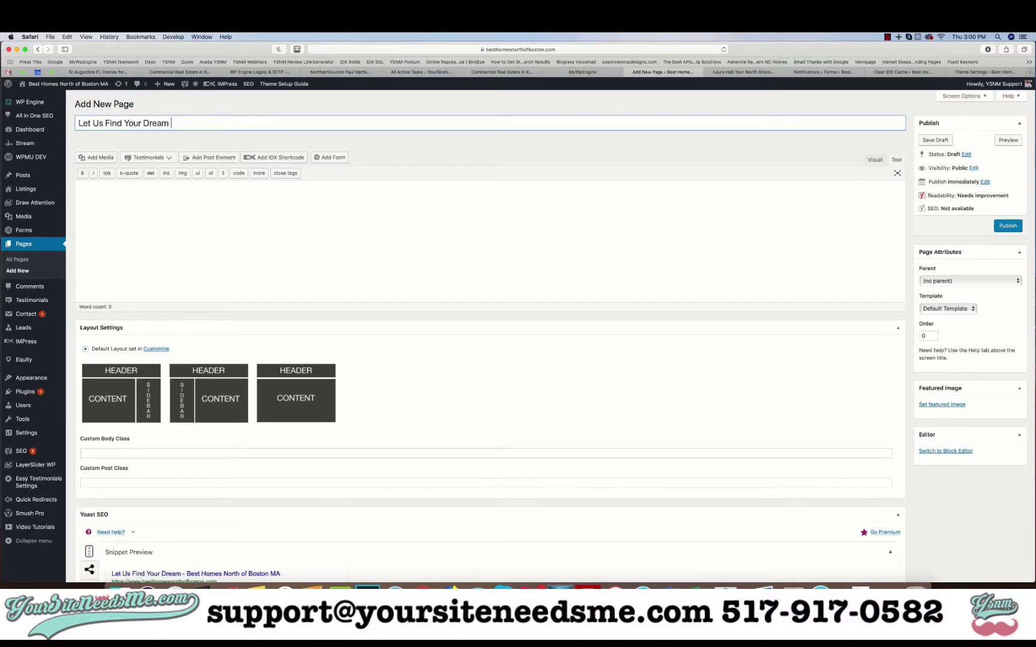
type("Home for You")
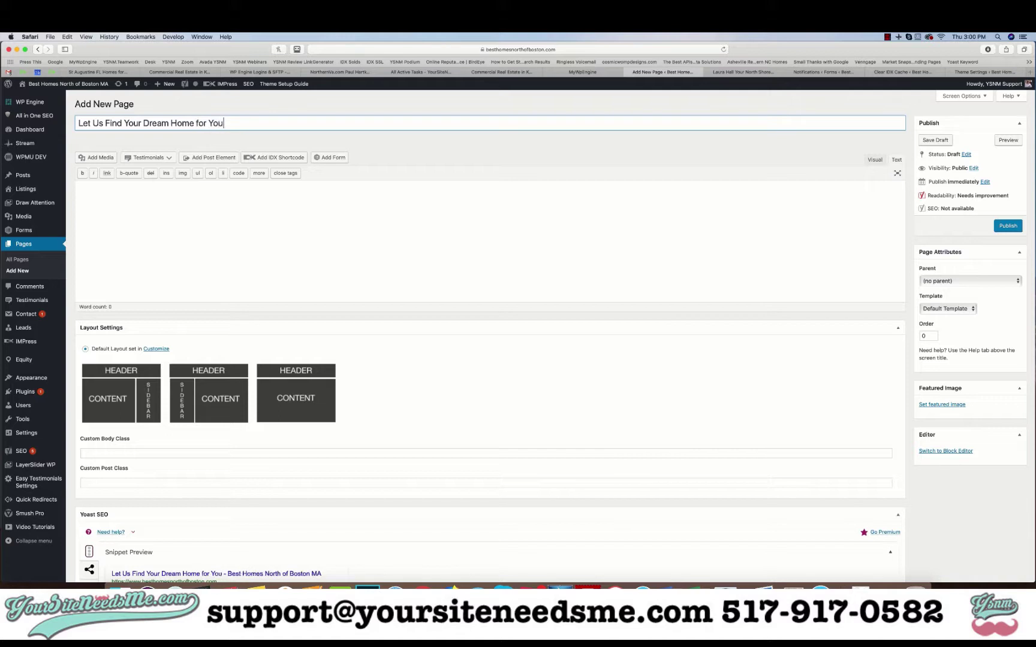
Step: Start the page's body text in the visual editor with "Want to make your home search easy"
left_click(195, 218)
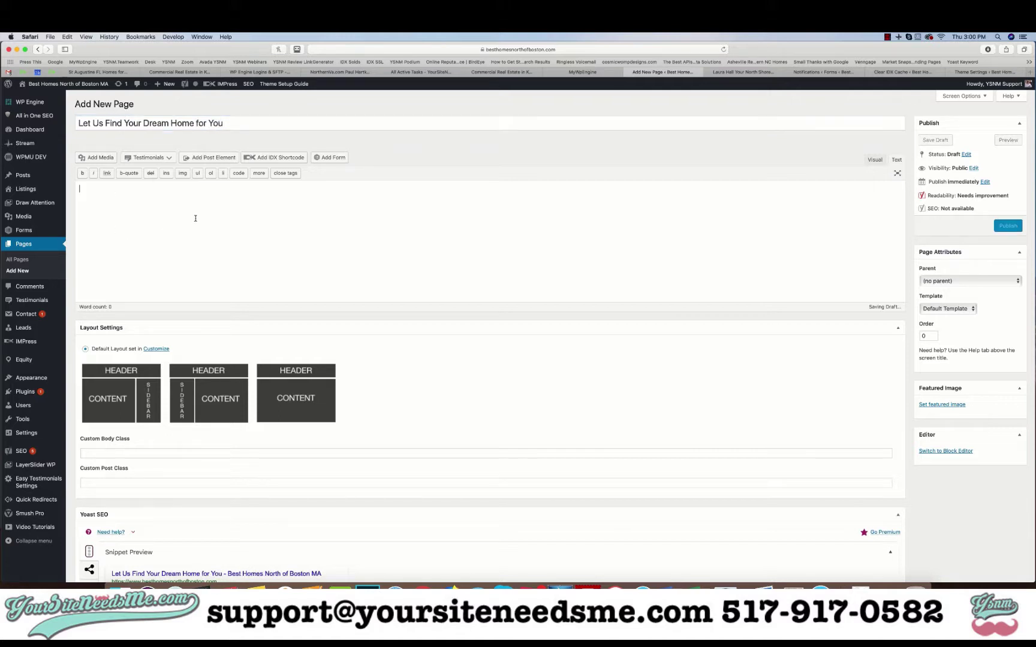
left_click(875, 160)
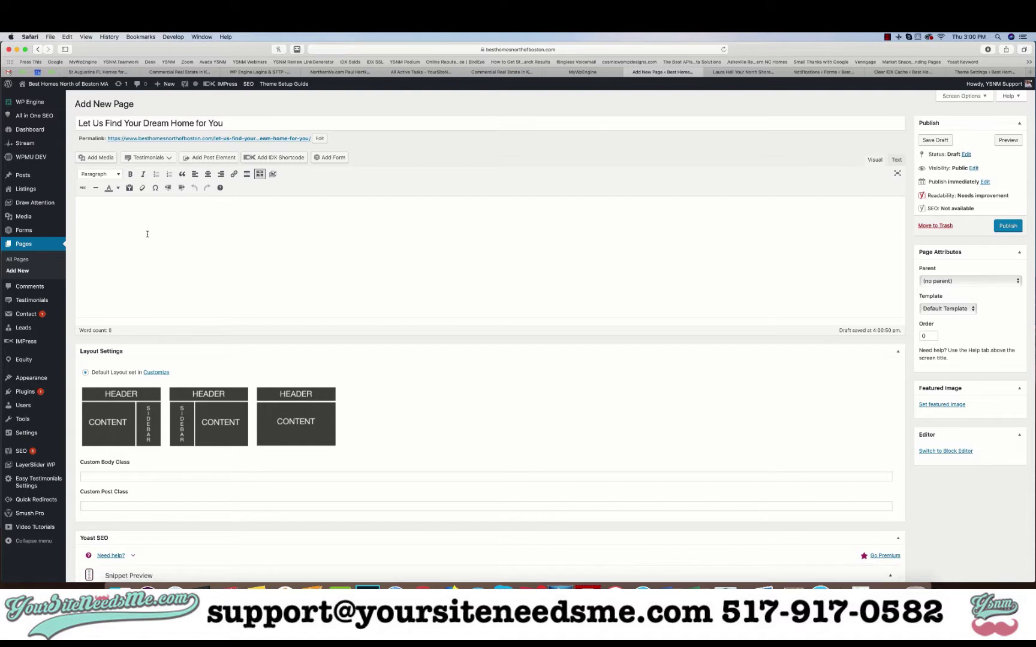
type("Want to make your home search easy")
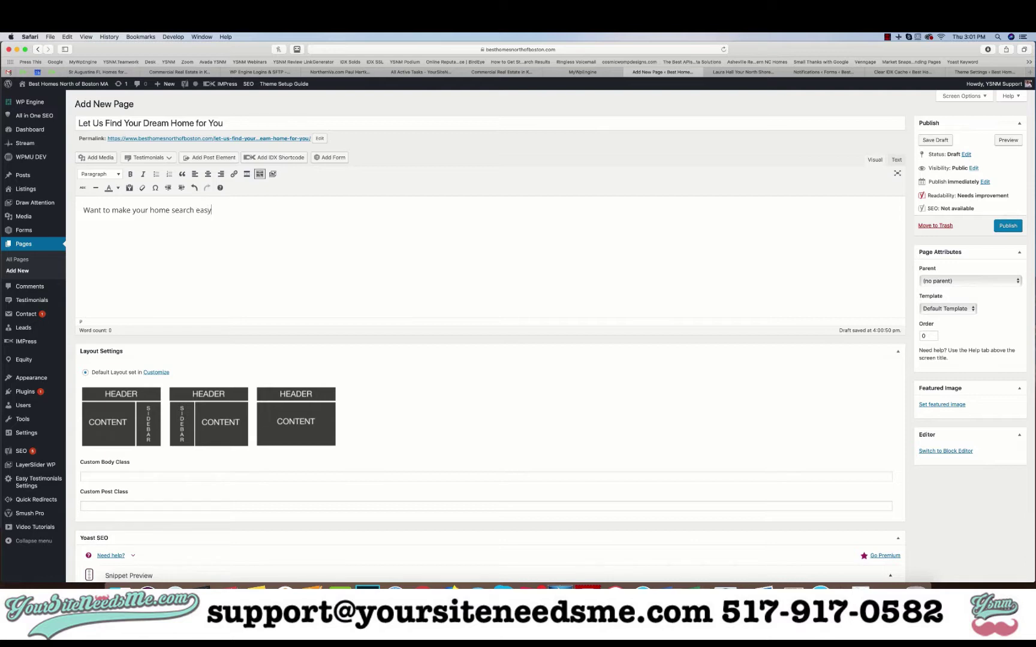
Step: Append "? Tell us what you are looking for in your new home and we will set up the search for you in our system to send you"
type("? Tell us what you re")
key("BackSpace")
key("BackSpace")
type("are looking for in your ne")
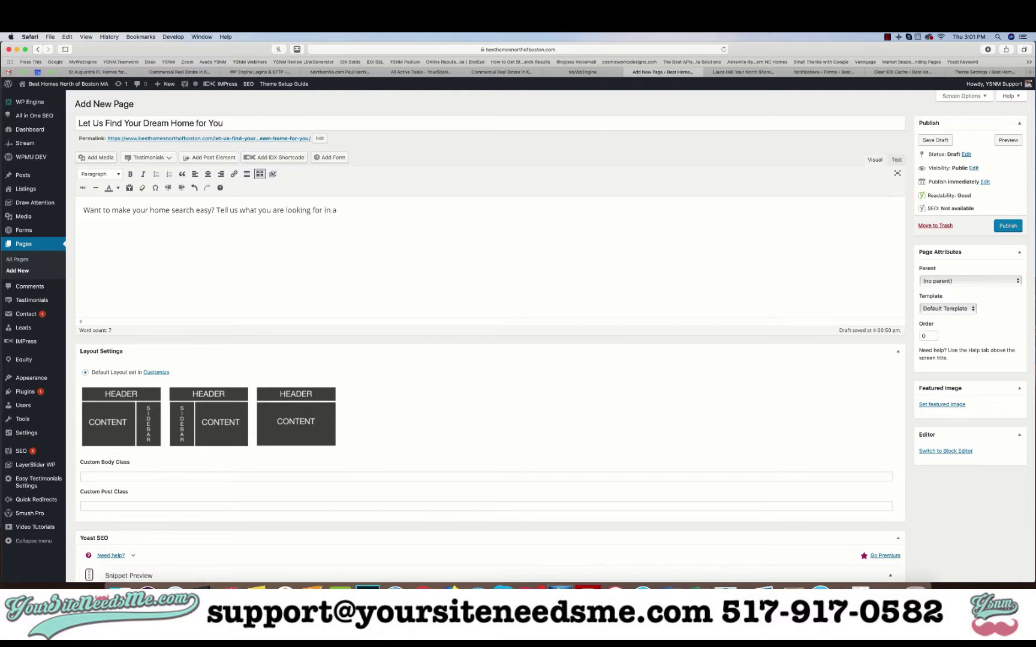
type("w home and we will set up the sear")
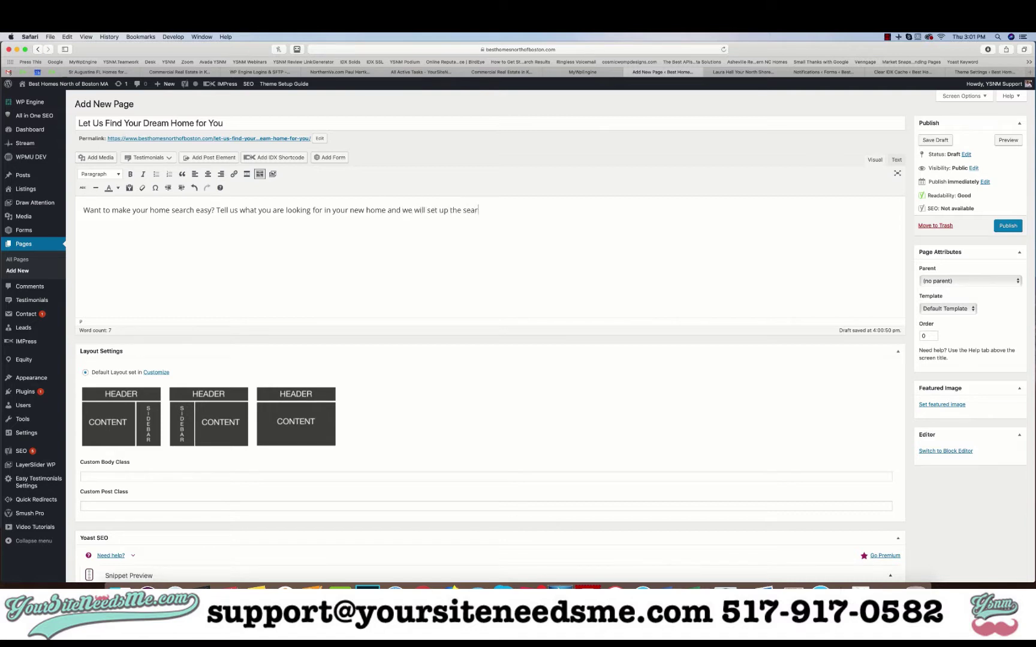
type("ch for you in our system to send you emai")
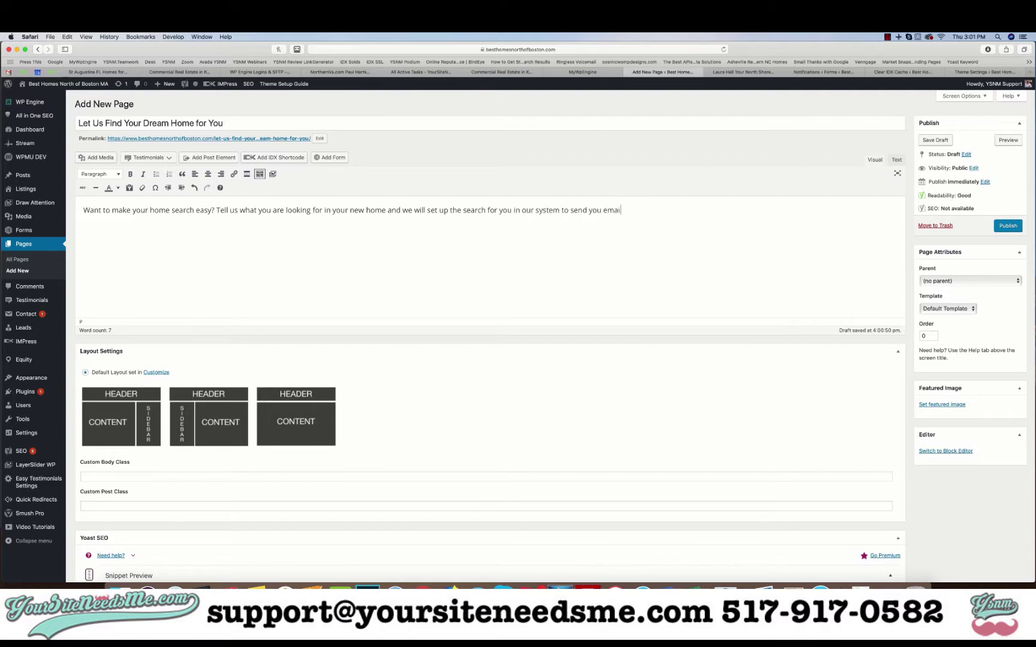
Step: Finish the paragraph after "send you" with "property email updates daily. You can unsubscribe anytime!" instead of the "emails with" wording, and start a new line
type("ls with perope")
key("BackSpace")
key("BackSpace")
key("BackSpace")
key("BackSpace")
key("BackSpace")
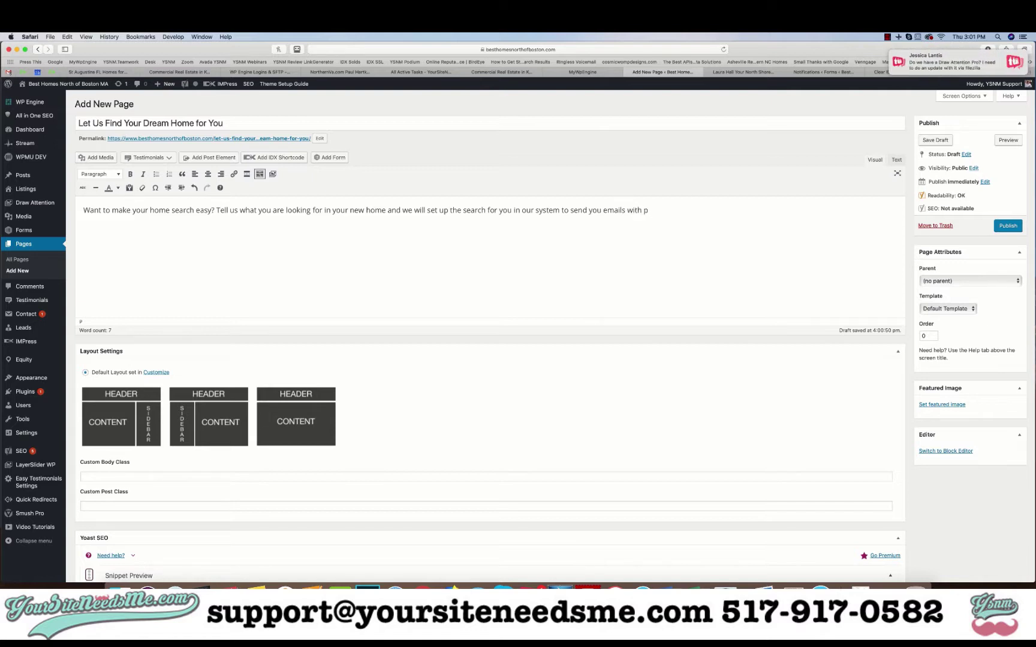
key("BackSpace")
key("BackSpace")
key("BackSpace")
key("BackSpace")
key("BackSpace")
key("BackSpace")
key("BackSpace")
key("BackSpace")
key("BackSpace")
key("BackSpace")
key("BackSpace")
key("BackSpace")
key("BackSpace")
type("pro")
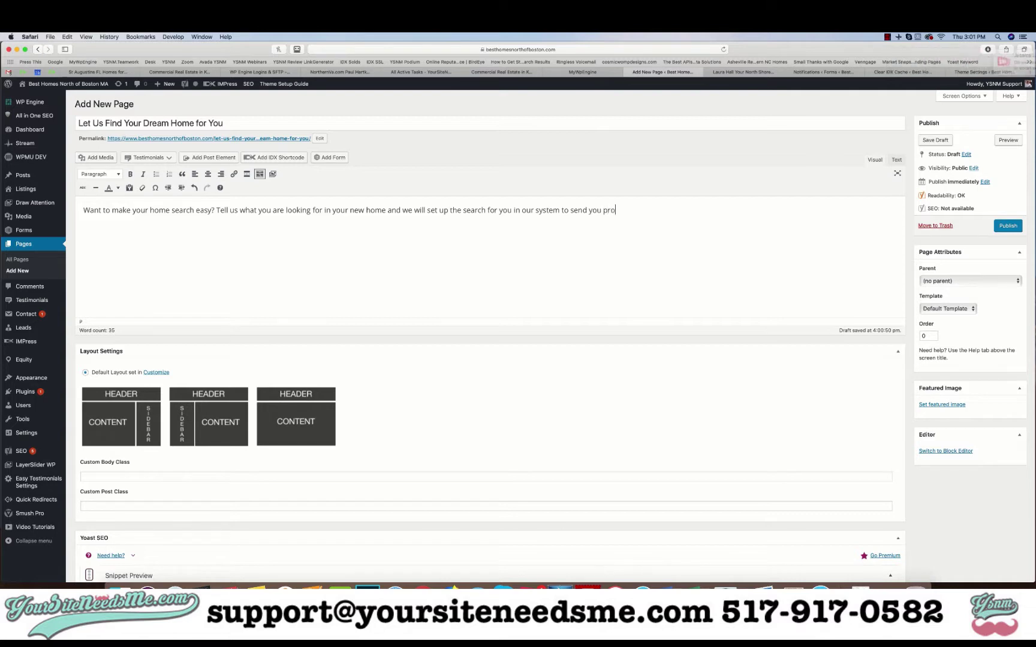
type("perty email upda")
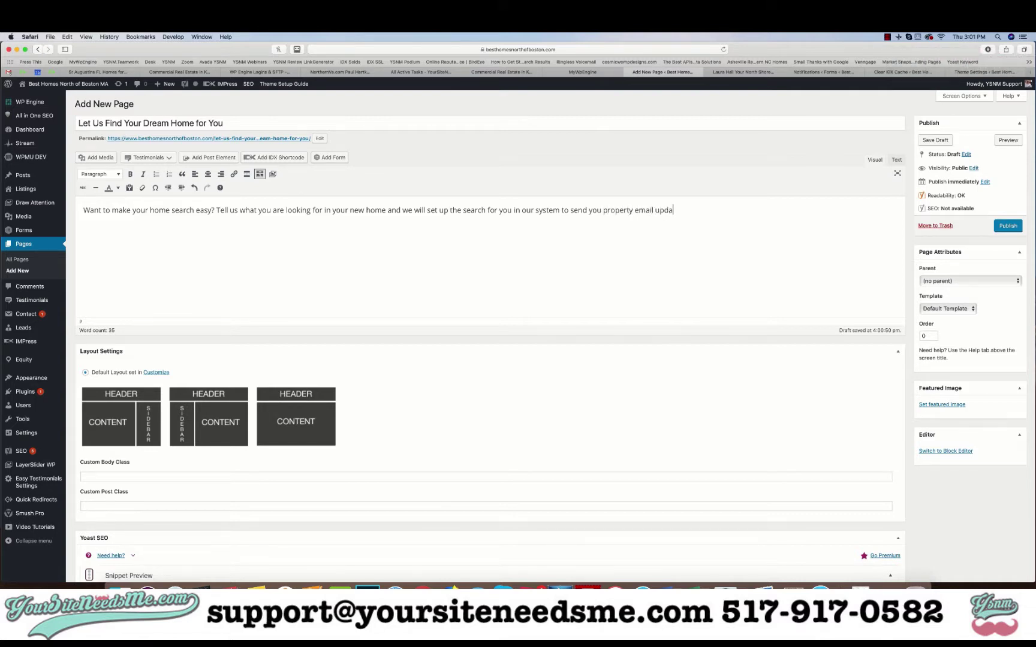
type("tes daily. You can unsubscribe anytime!")
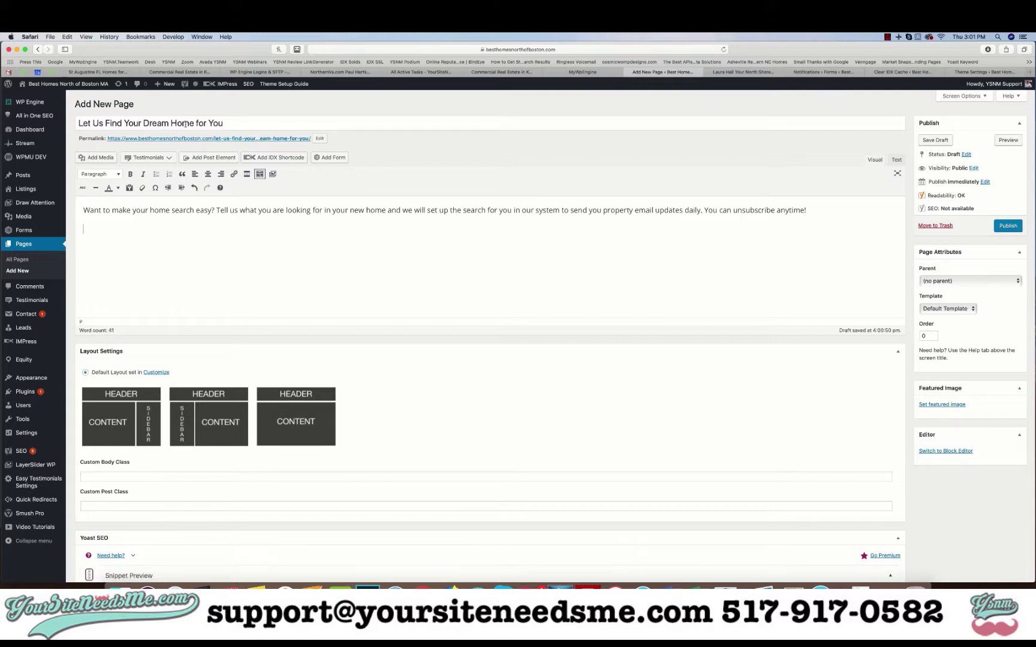
Step: Insert the "Let us find your dream home" form below the paragraph, with its title and description displayed
left_click(330, 159)
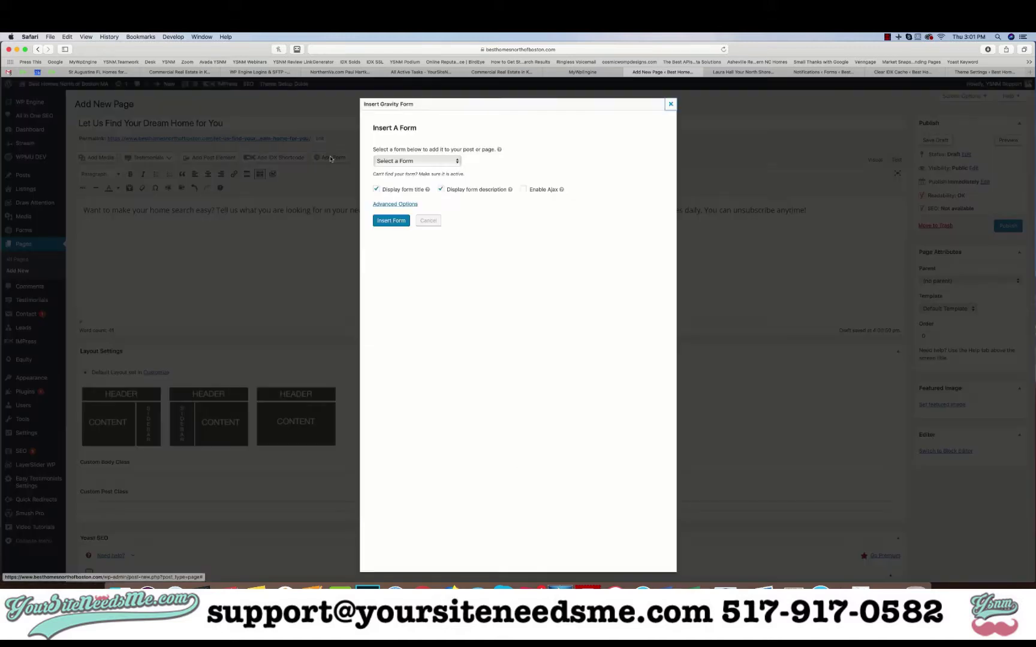
left_click(395, 161)
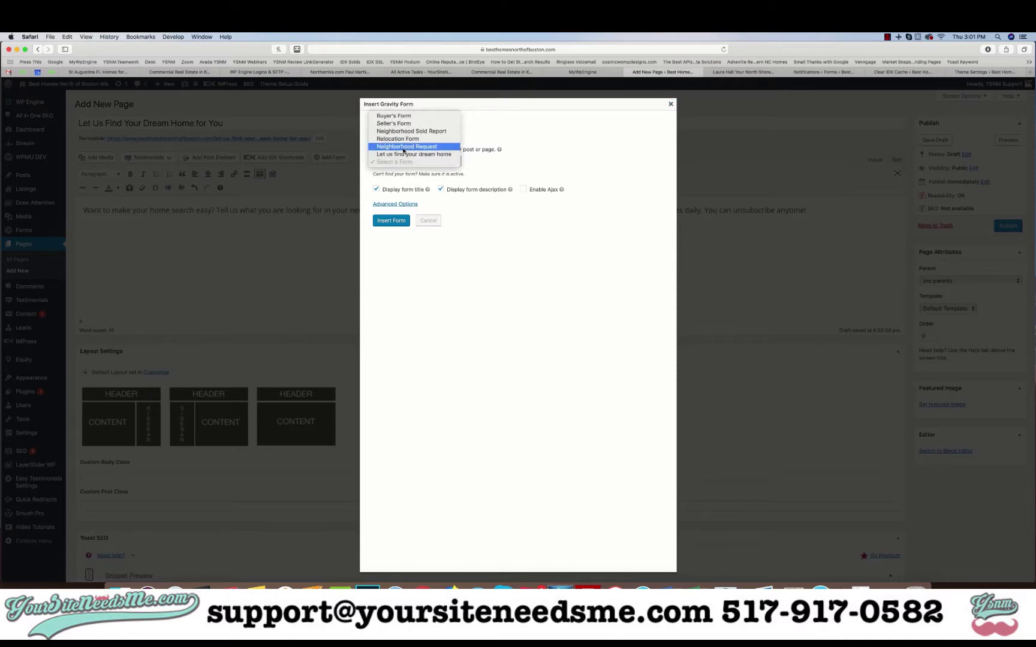
left_click(394, 155)
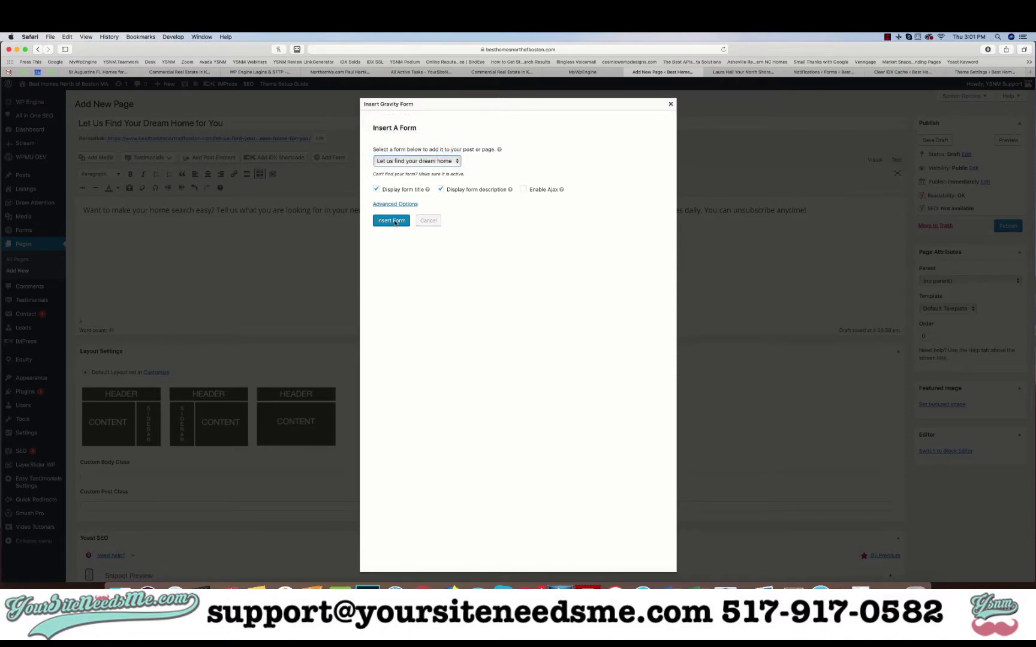
left_click(395, 221)
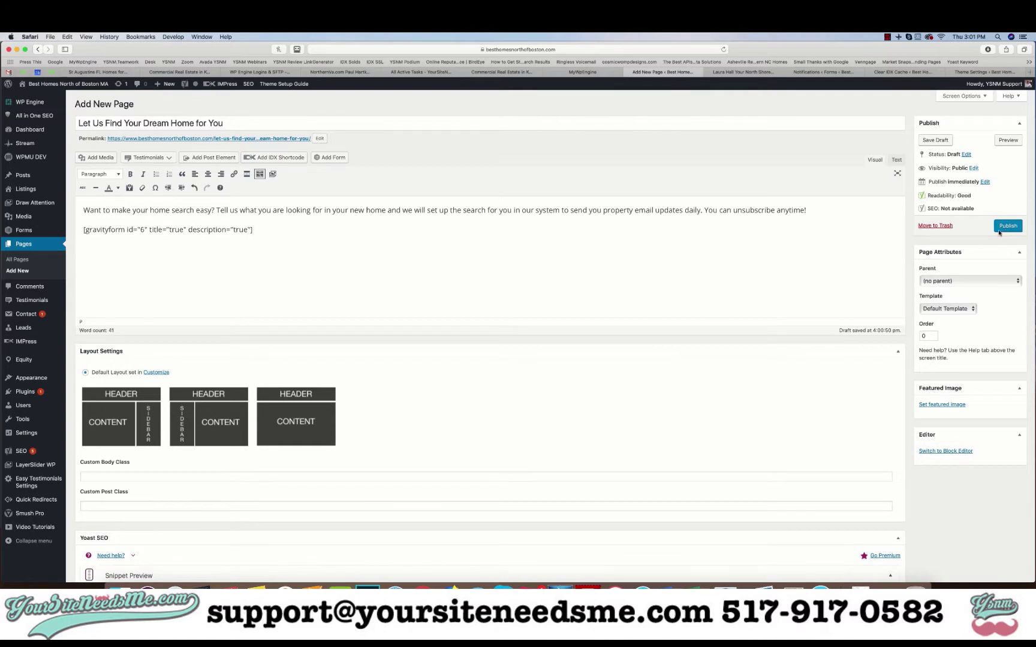
Step: Set the page's parent to Buyer and publish the page
left_click(950, 281)
left_click(951, 281)
left_click(949, 280)
scroll(881, 410, "down", 2)
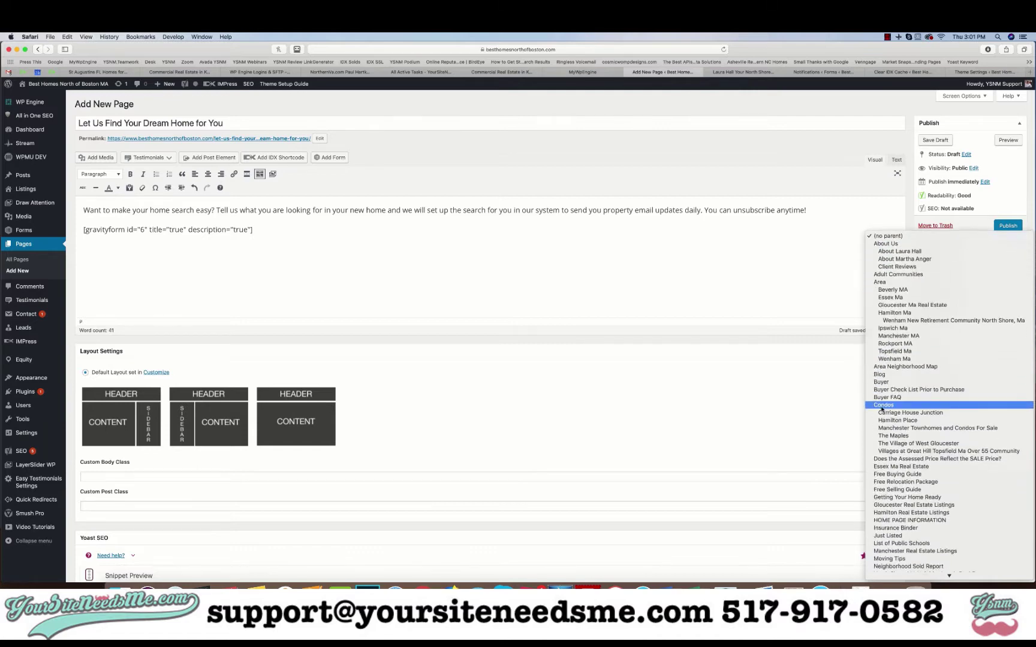
scroll(881, 410, "down", 6)
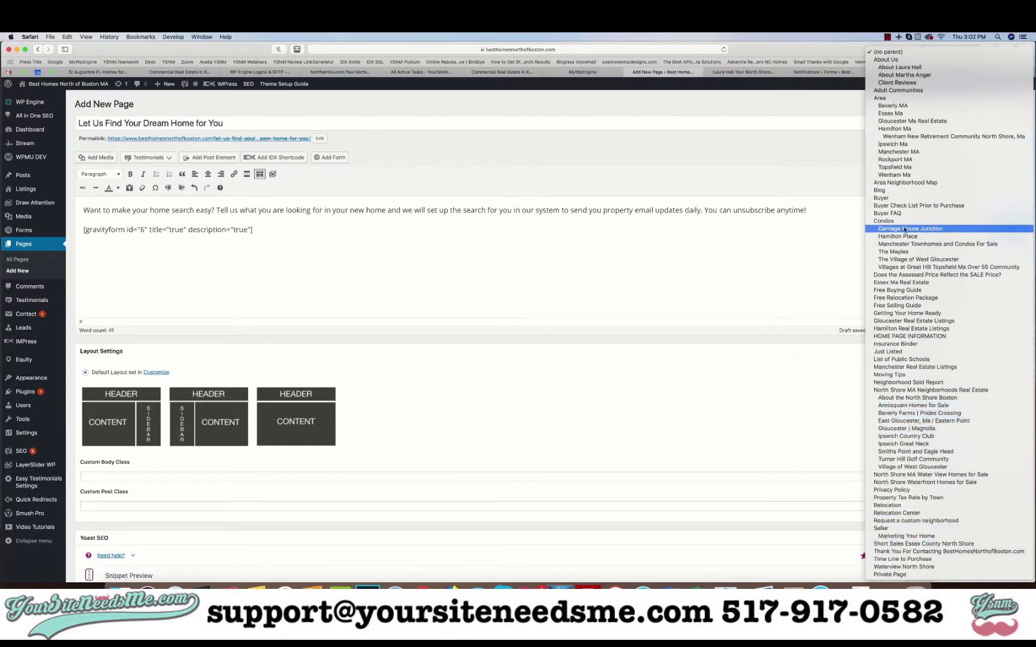
left_click(882, 201)
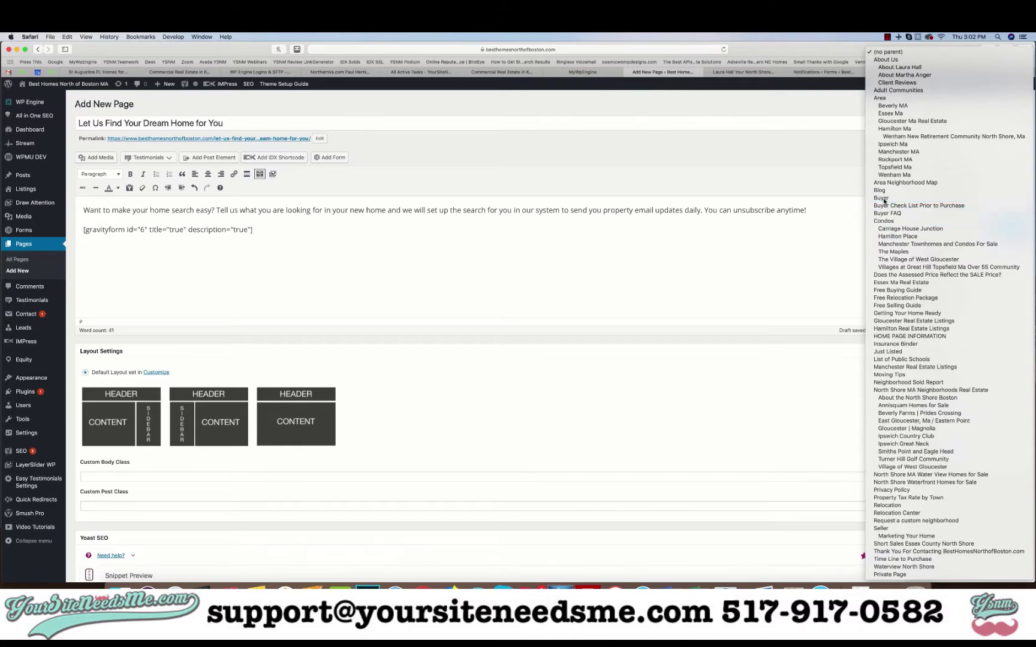
left_click(1014, 227)
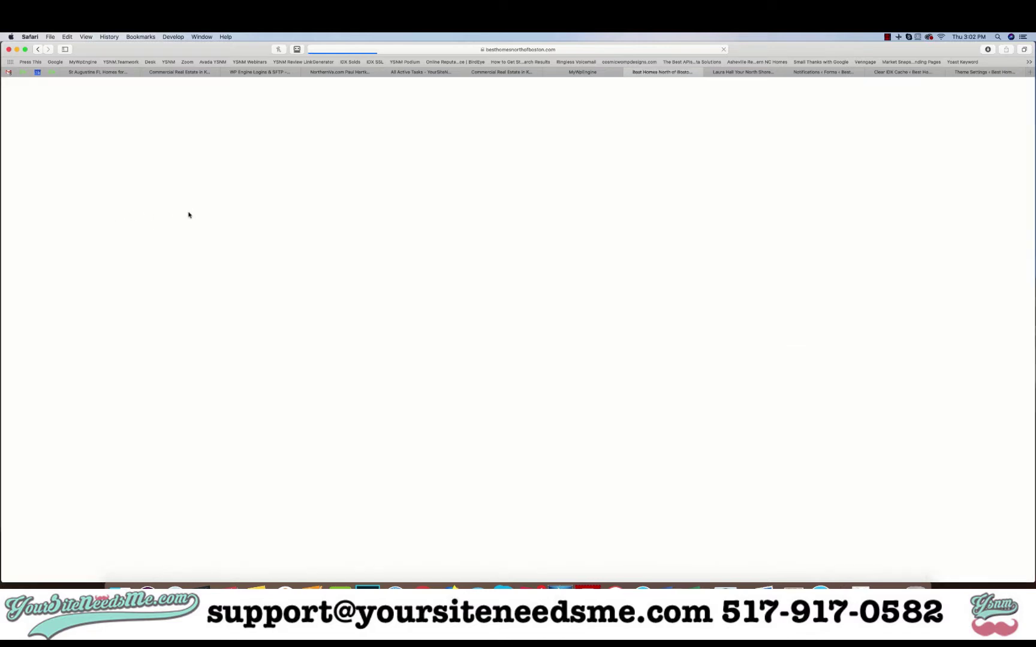
Step: Copy the page's intro paragraph into the meta description of its SEO snippet and update the page
triple_click(217, 234)
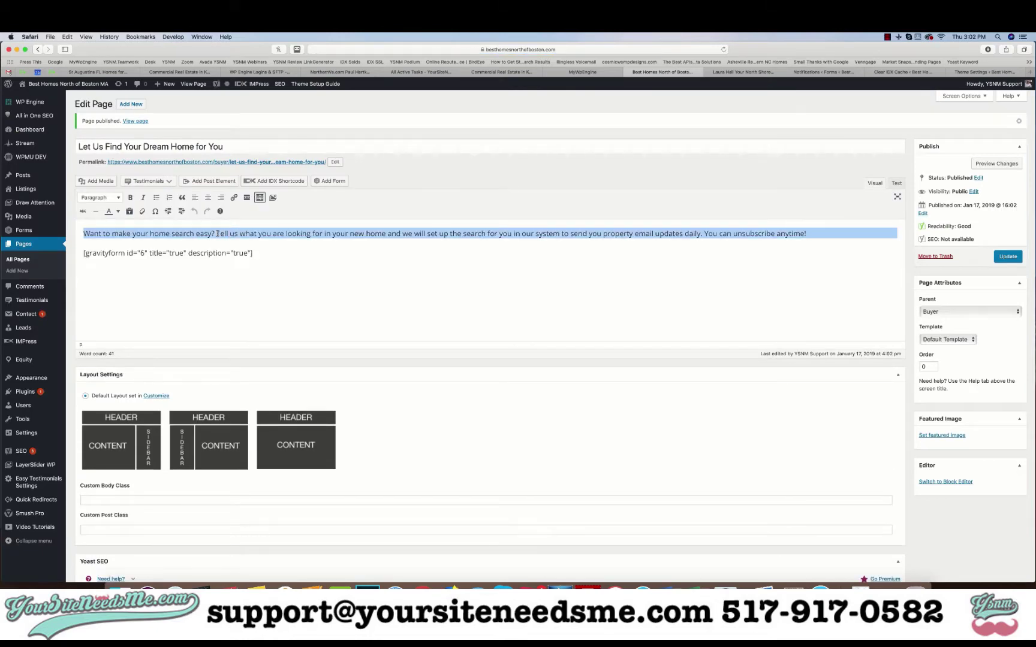
key("super+c")
scroll(298, 336, "down", 5)
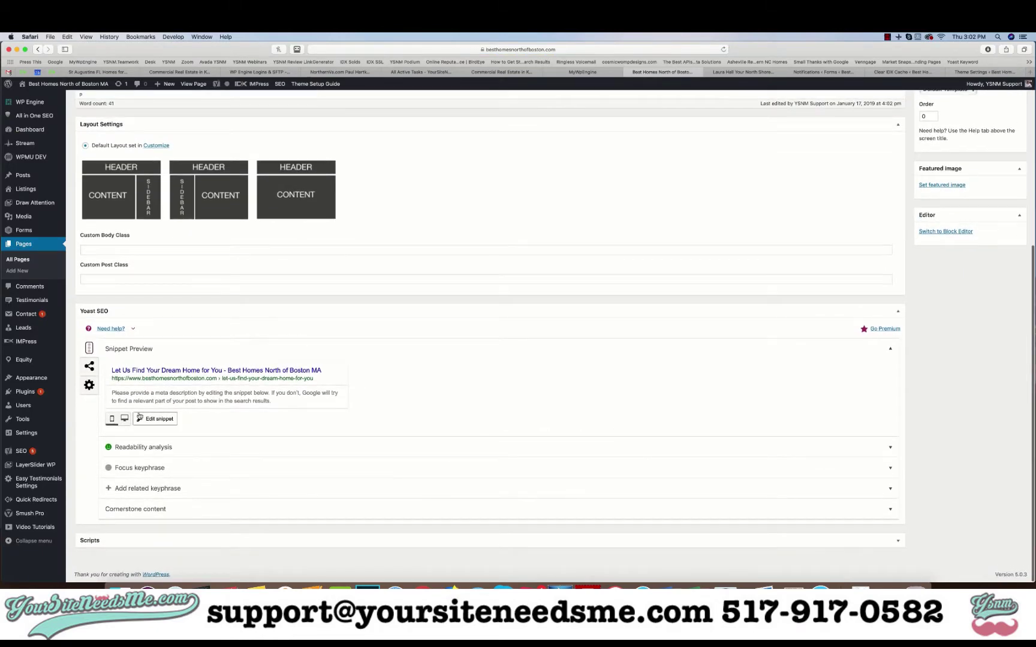
left_click(157, 418)
left_click(144, 533)
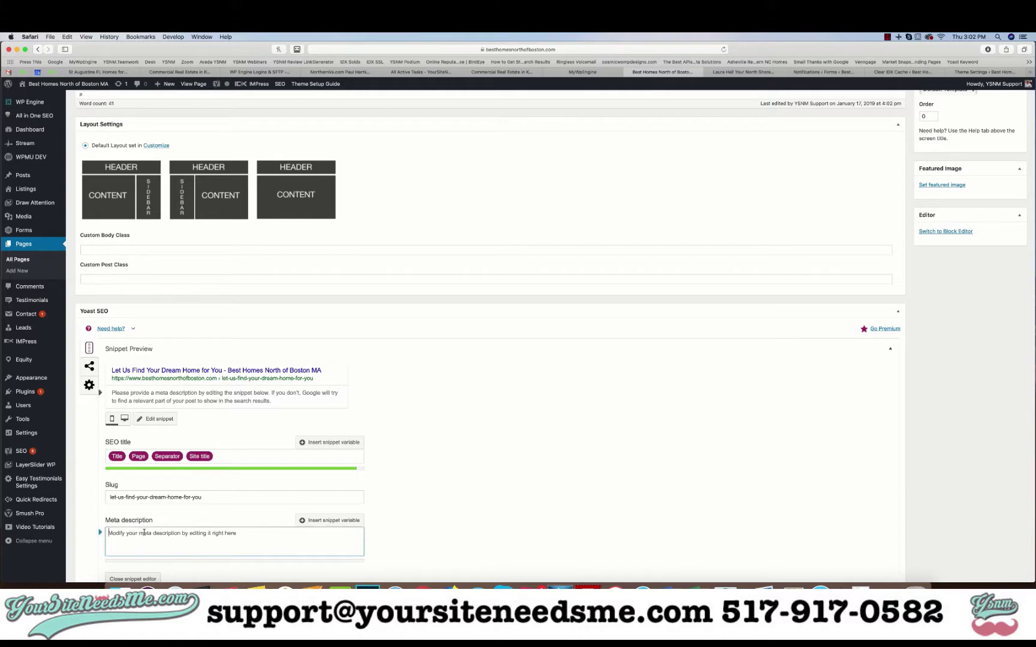
key("super+v")
scroll(437, 500, "down", 3)
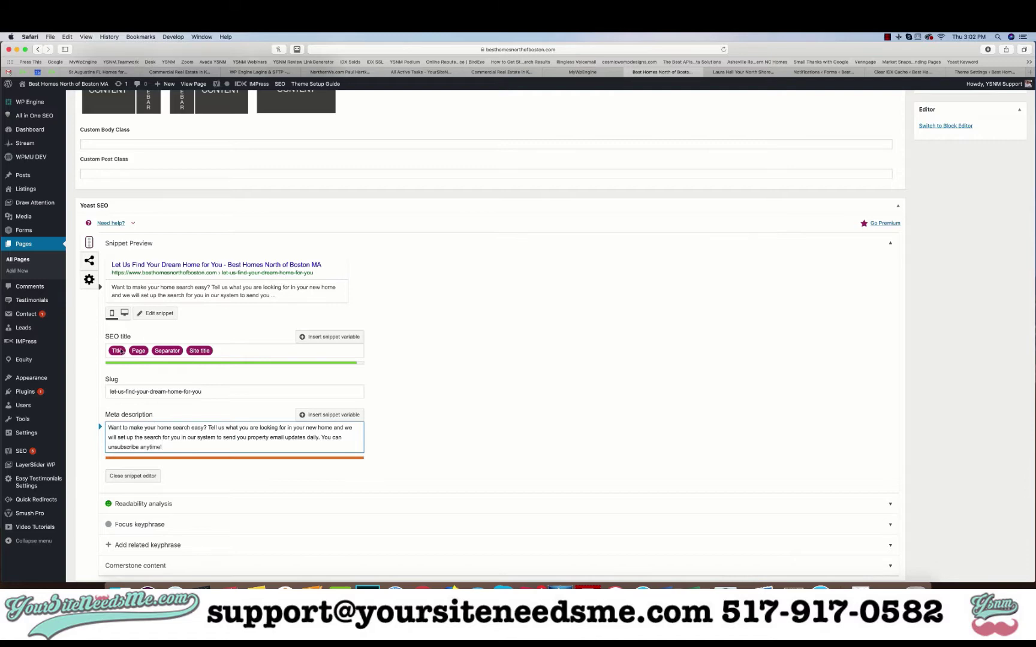
scroll(215, 336, "up", 15)
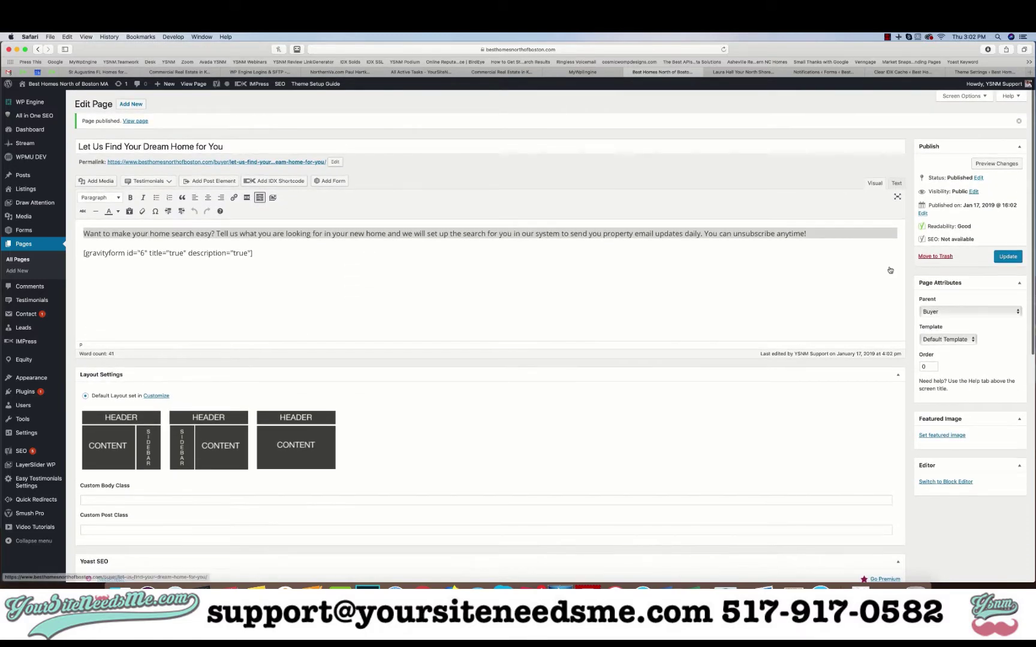
left_click(1005, 258)
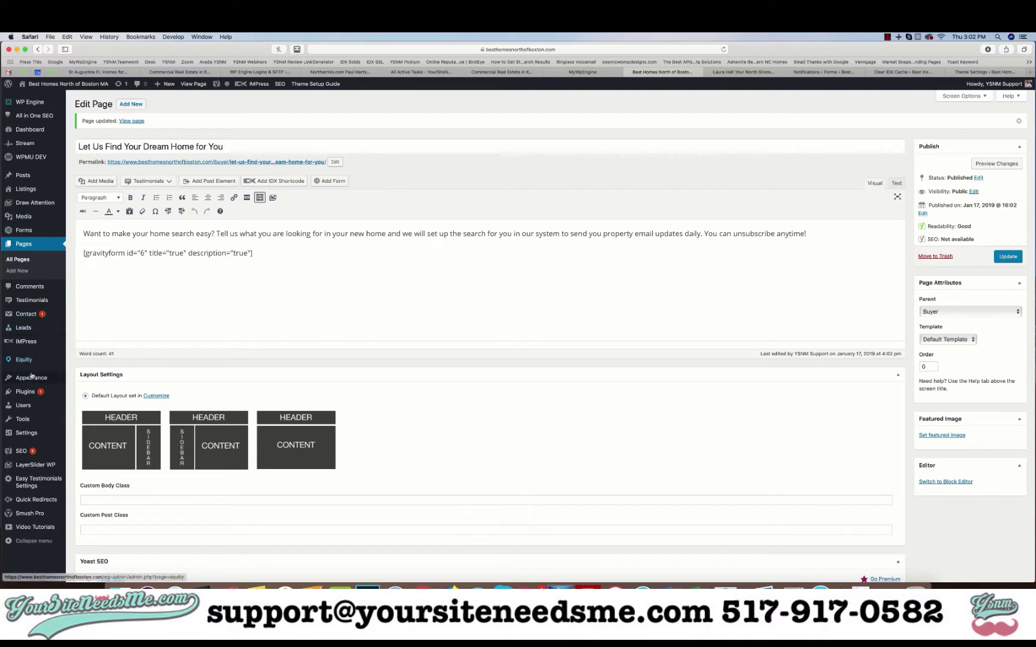
Step: Open the site's menu editor and keep Main Menu (Header Right) as the menu to edit
mouse_move(33, 380)
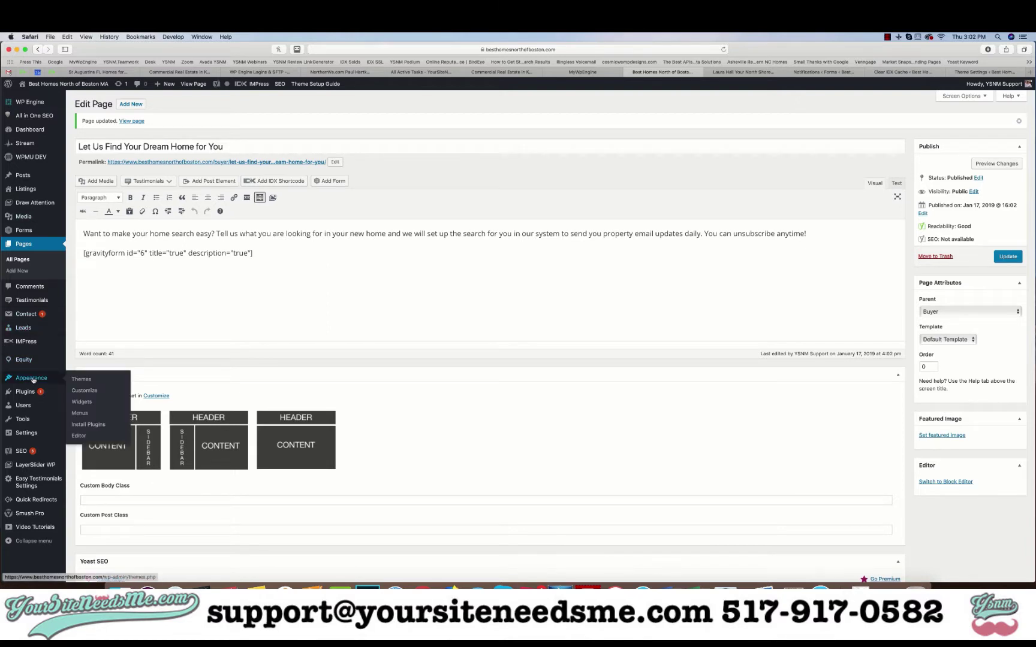
left_click(80, 413)
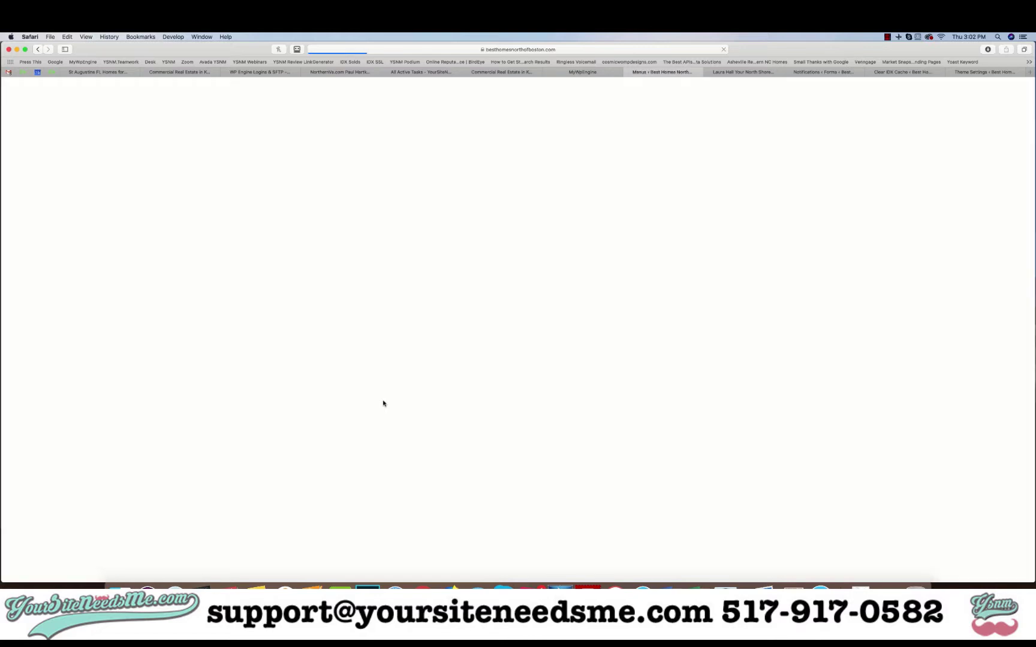
left_click(166, 149)
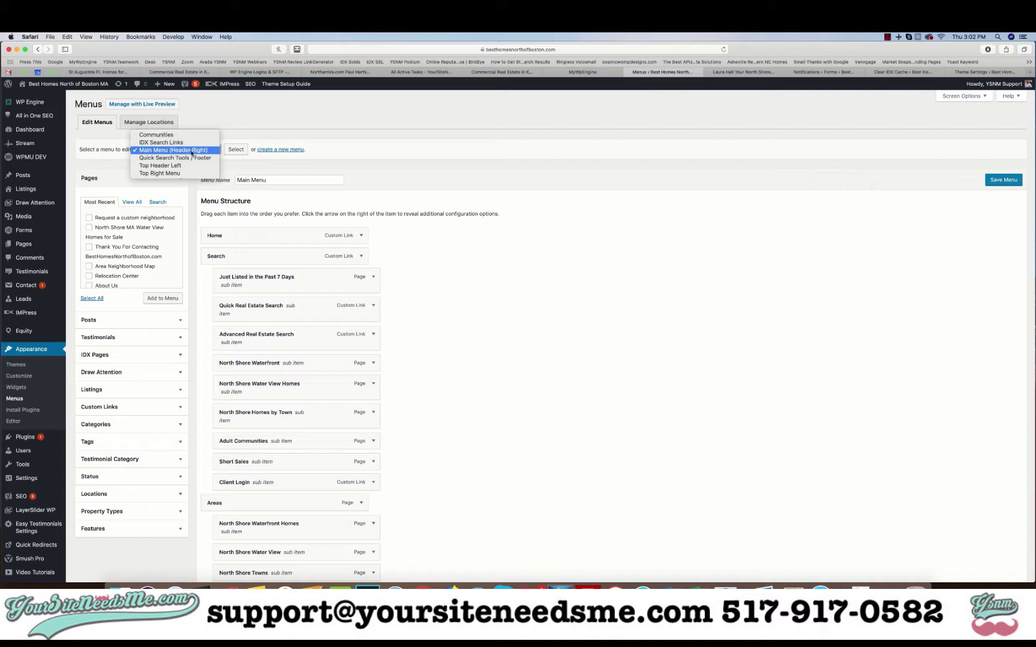
left_click(256, 168)
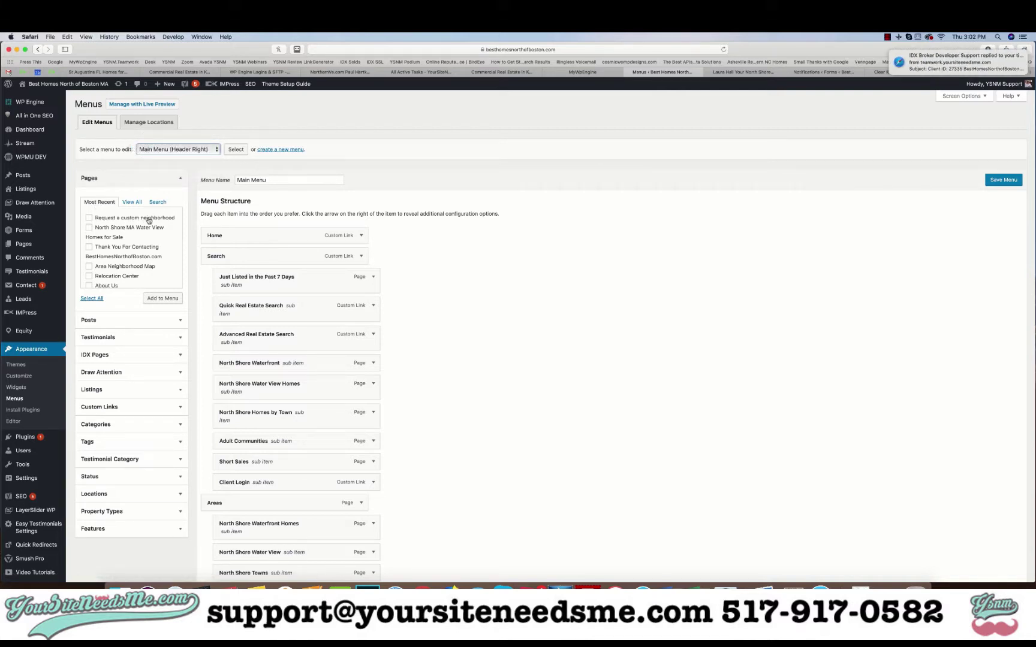
Step: Add the "Request a custom neighborhood" page to the main menu and place it as the last sub item under Buy
left_click(88, 218)
left_click(131, 204)
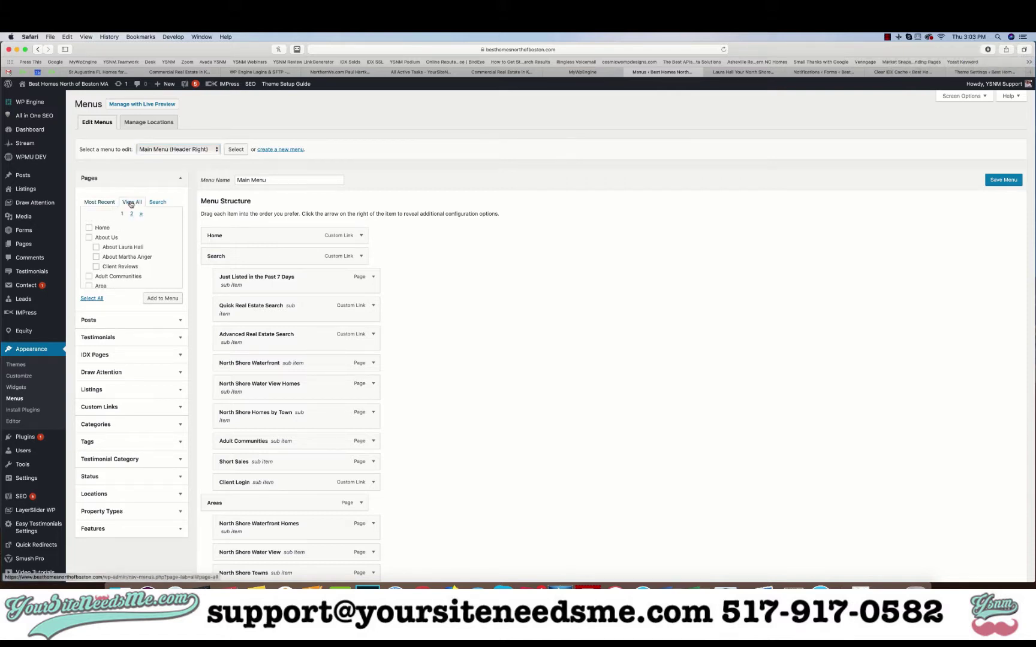
scroll(114, 246, "down", 10)
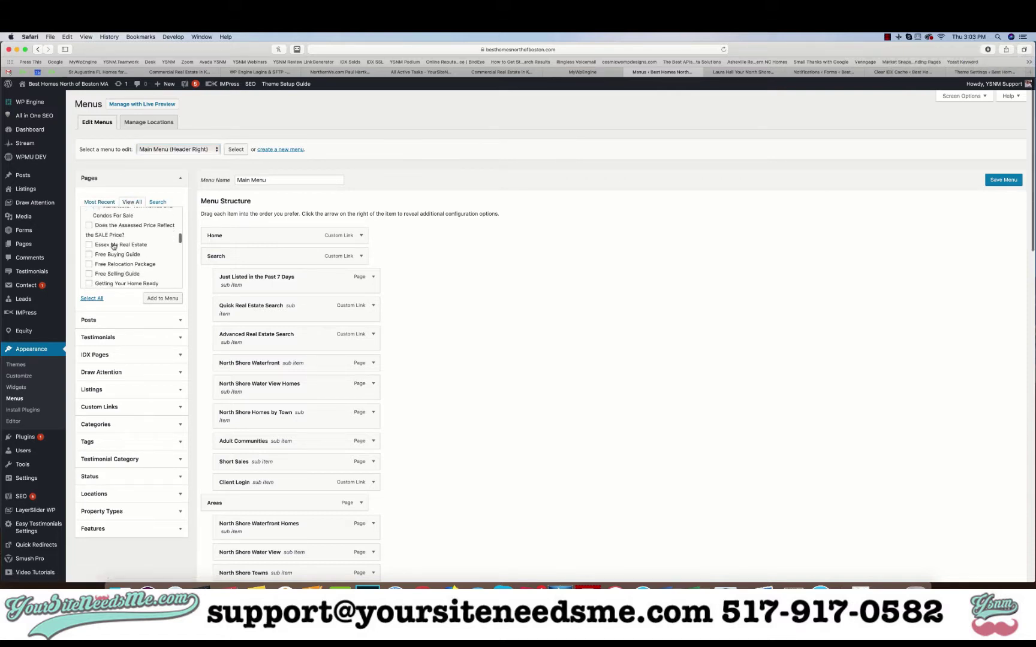
scroll(114, 246, "up", 5)
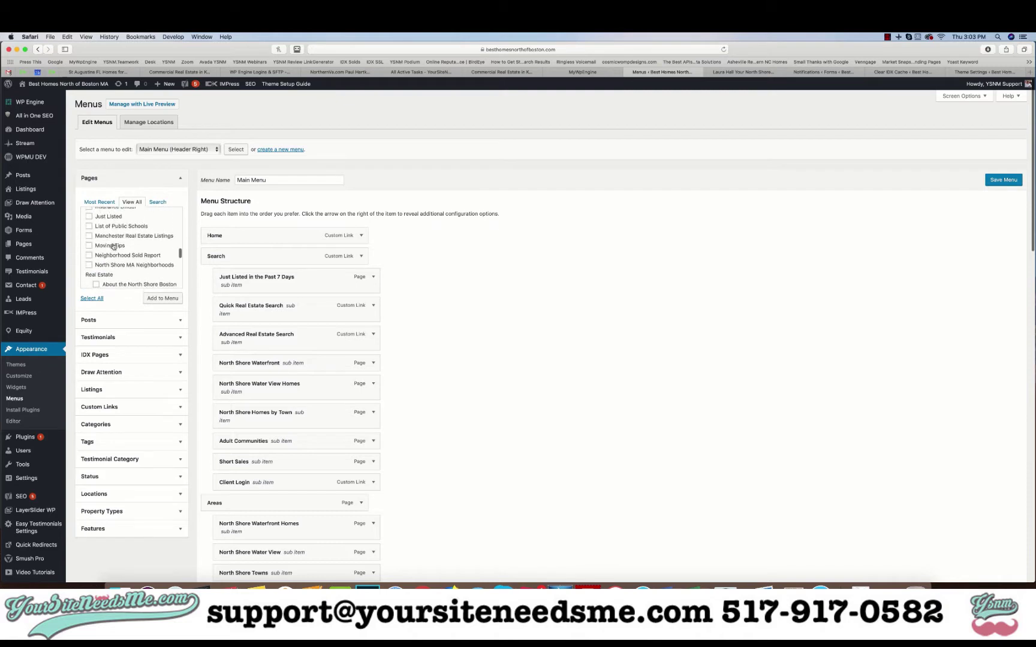
left_click(98, 203)
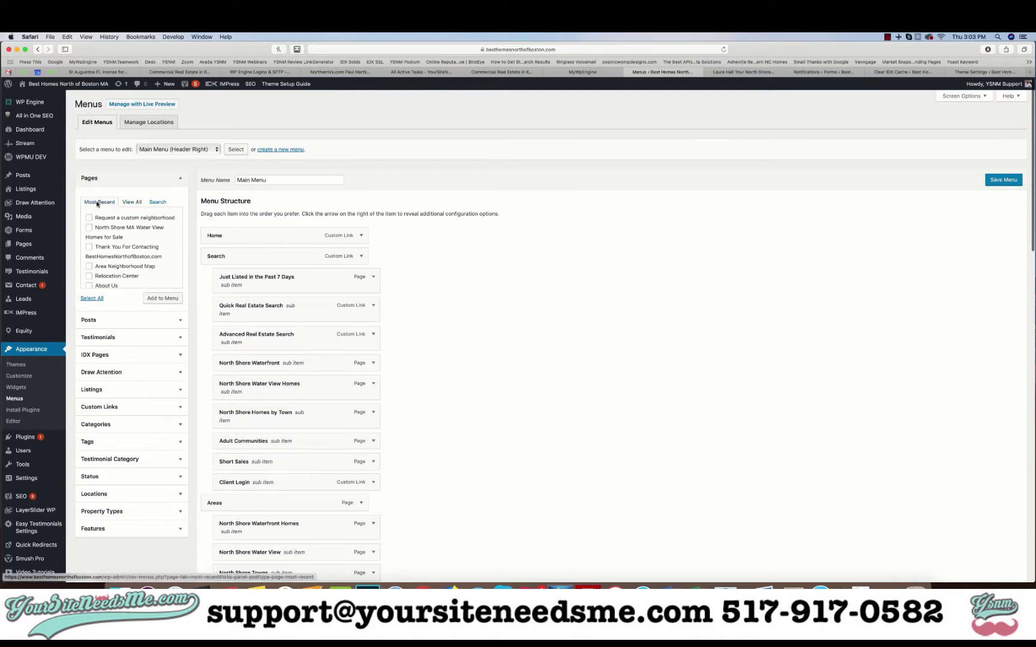
left_click(157, 298)
scroll(329, 379, "down", 20)
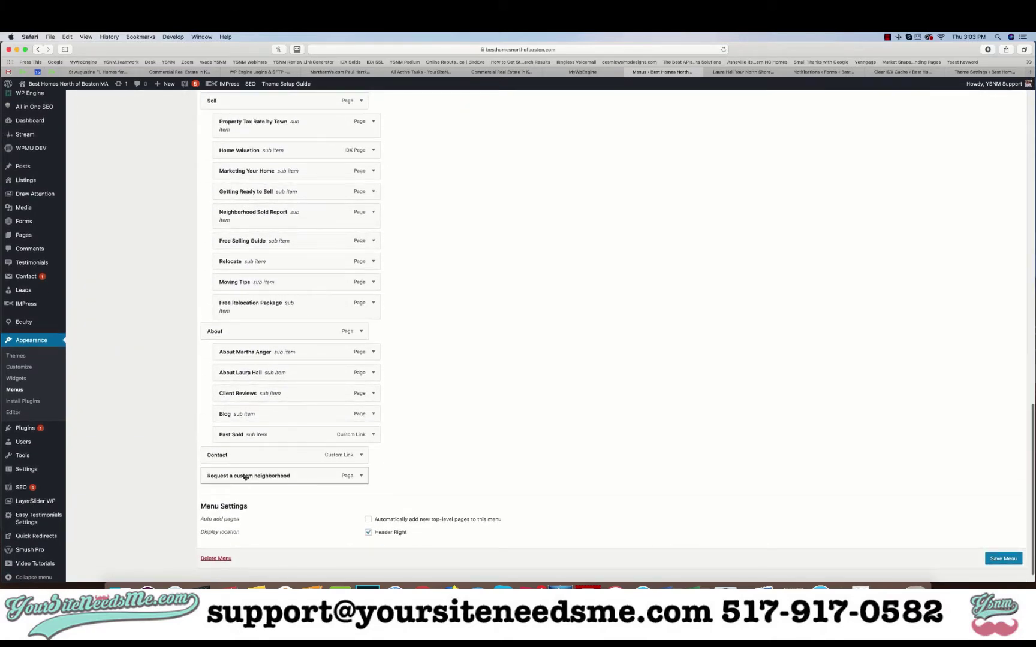
left_click_drag(245, 478, 259, 385)
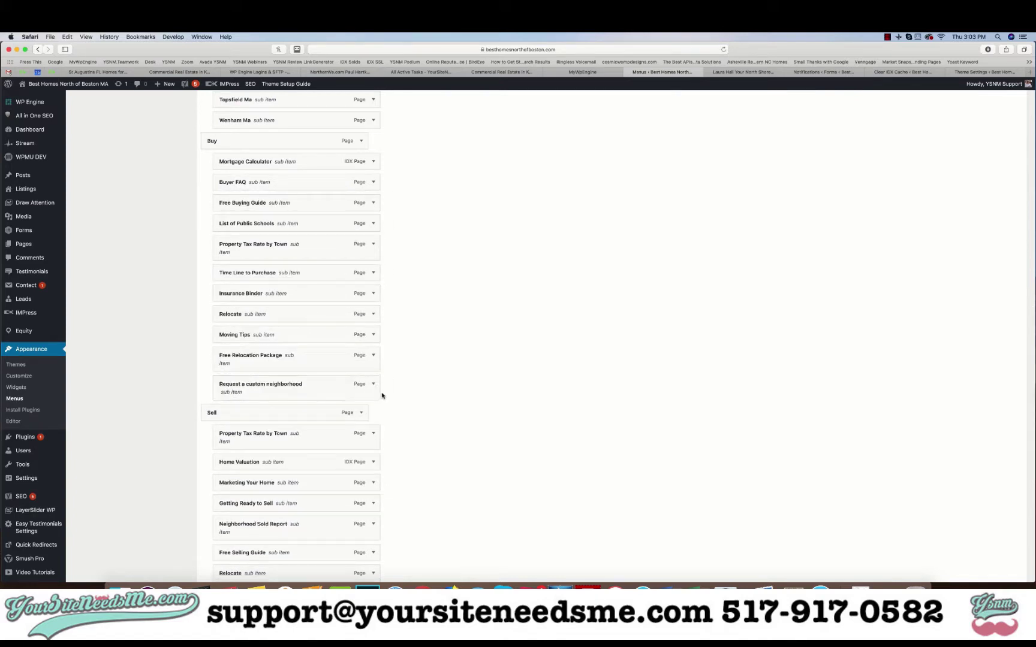
Step: Capitalize "Custom" in the navigation label of the "Request a custom neighborhood" item, and remove that item from the menu
left_click(373, 384)
left_click(250, 419)
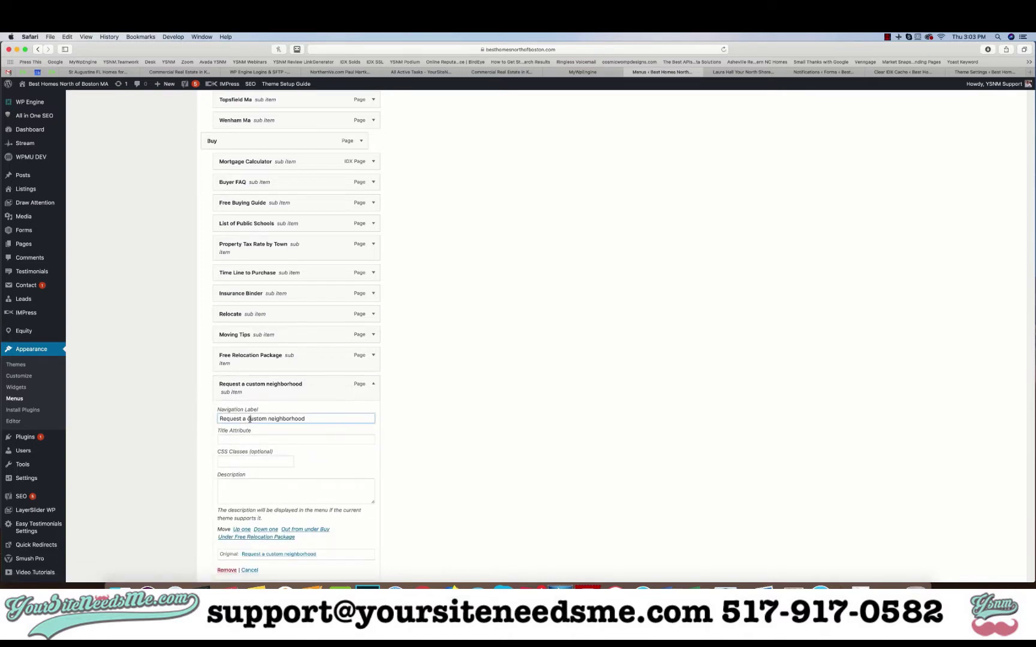
double_click(250, 419)
type("Custom")
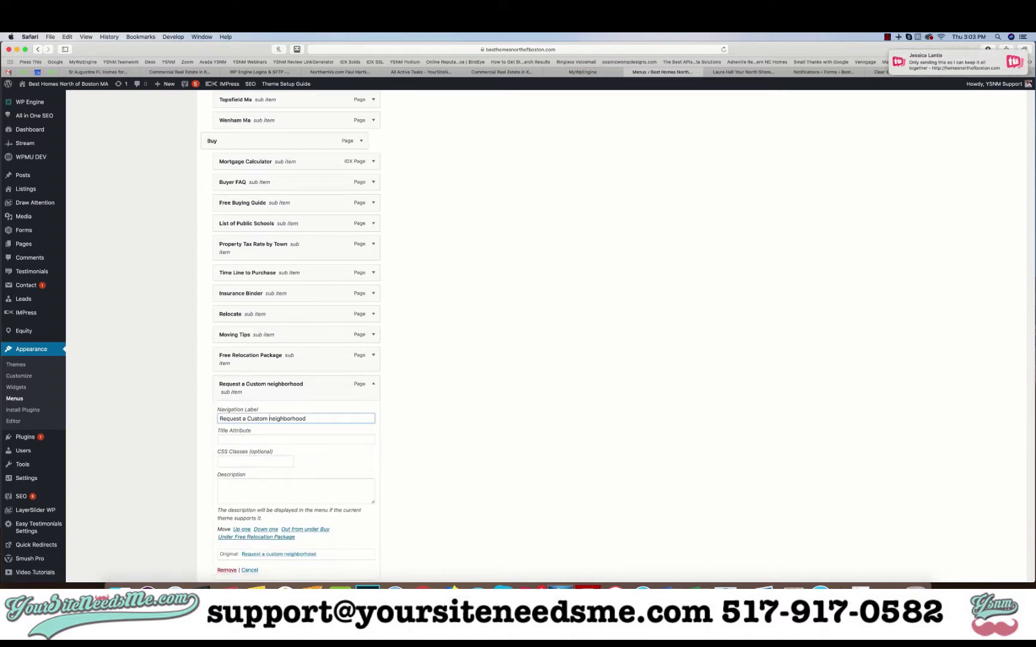
left_click(227, 570)
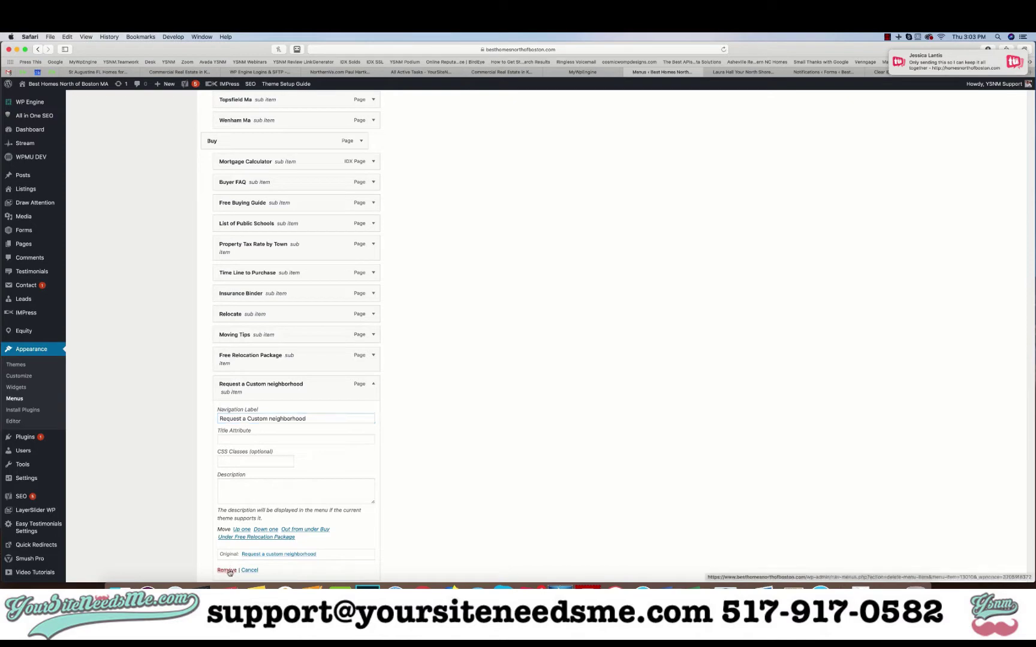
scroll(122, 273, "up", 15)
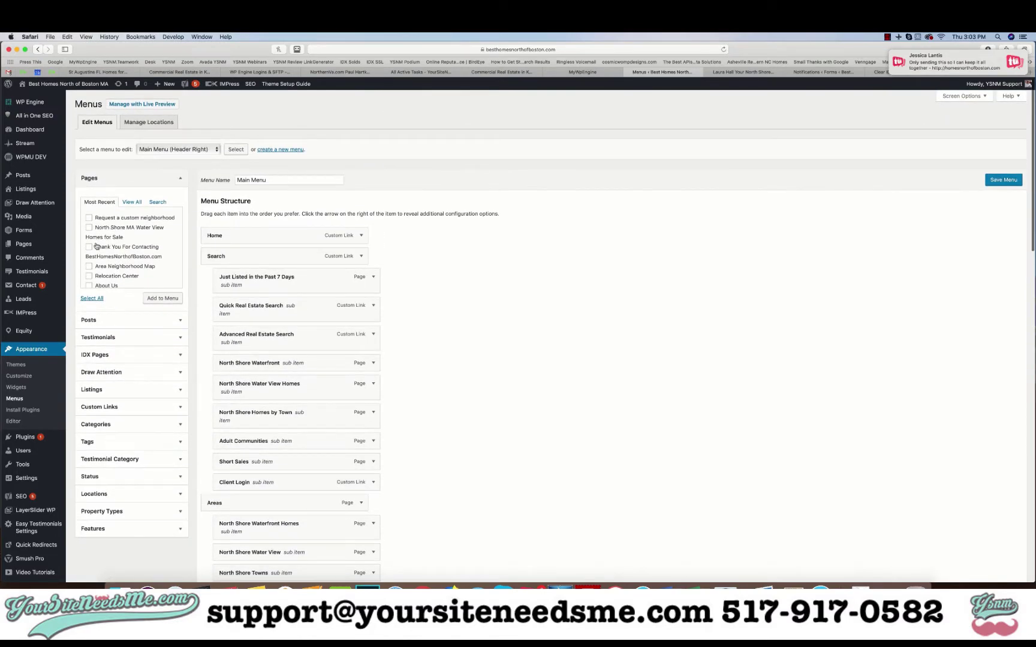
Step: Add the "Let Us Find Your Dream Home for You" page to the main menu and place it as a sub item under Buy
left_click(129, 204)
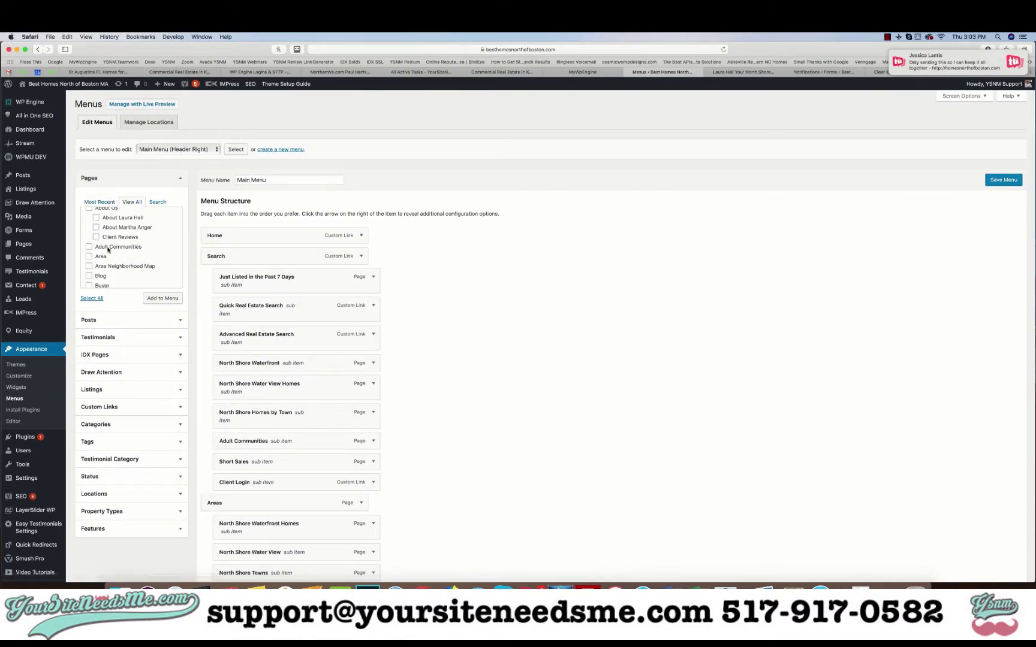
scroll(114, 248, "down", 2)
scroll(108, 250, "down", 3)
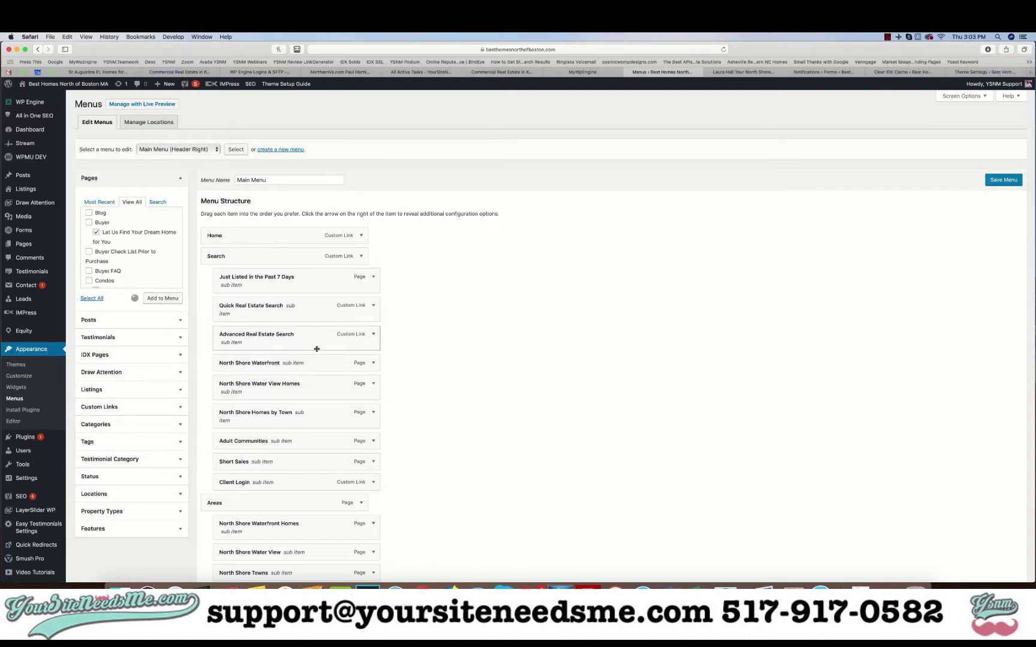
scroll(317, 349, "down", 10)
left_click_drag(317, 349, 266, 260)
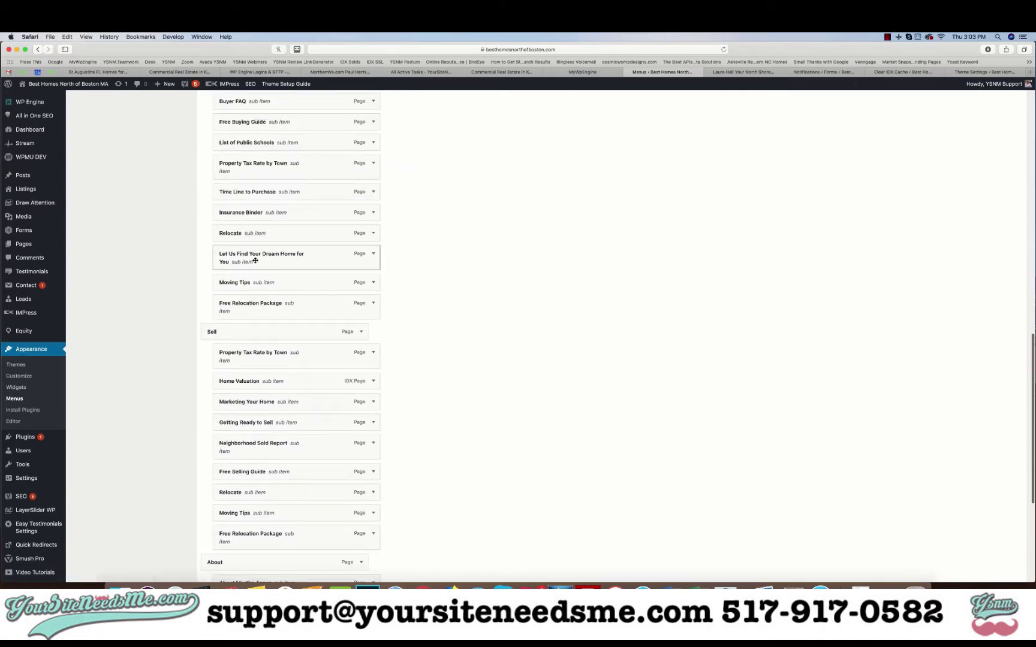
Step: Move the "Let Us Find Your Dream Home for You" item directly below Free Buying Guide and save the menu
scroll(270, 258, "up", 4)
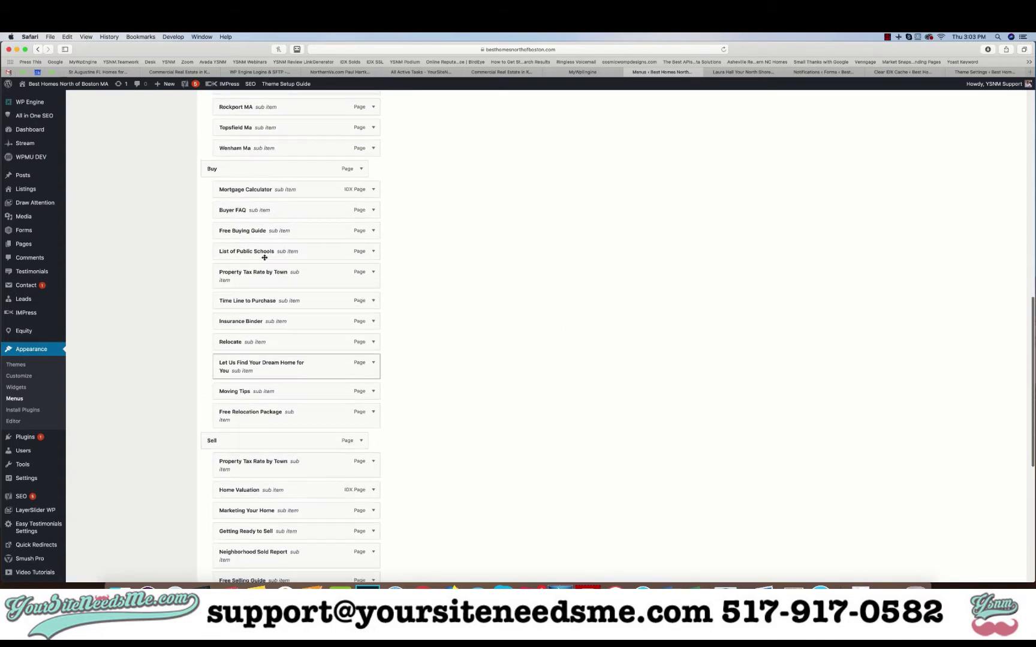
left_click_drag(242, 362, 241, 253)
scroll(813, 283, "up", 10)
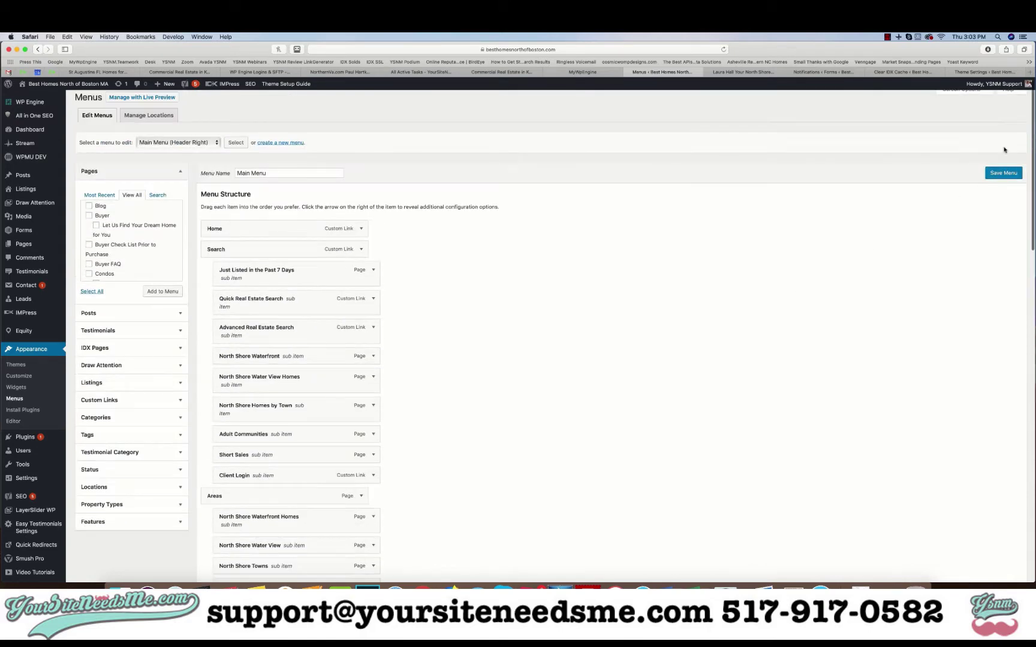
left_click(999, 173)
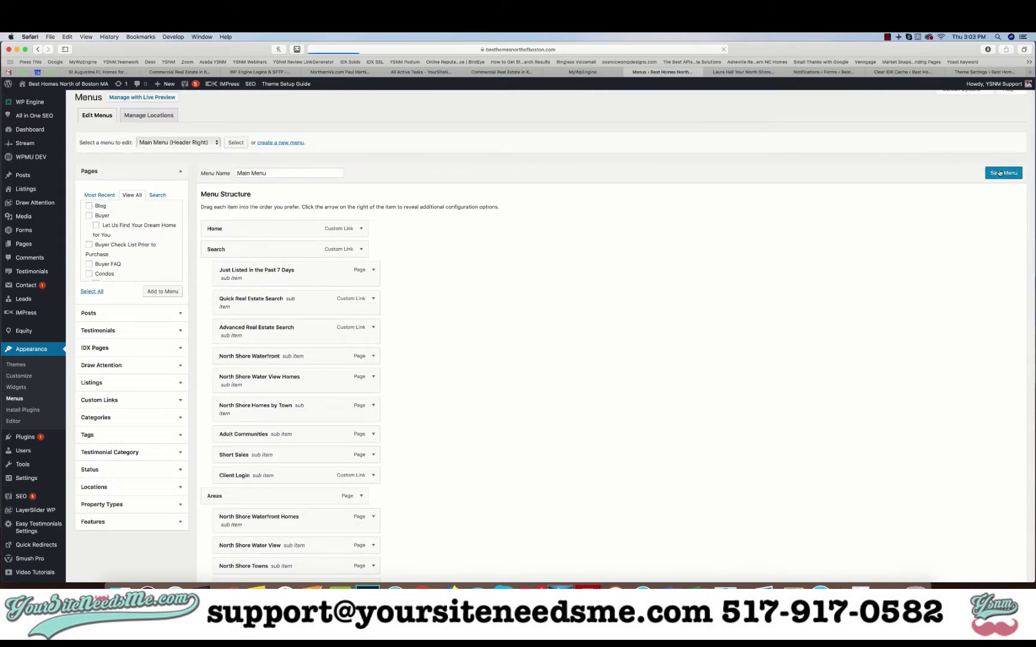
Step: Check the Buy submenu for the new dream home link on the live home page and on the IDX contact page
left_click(744, 72)
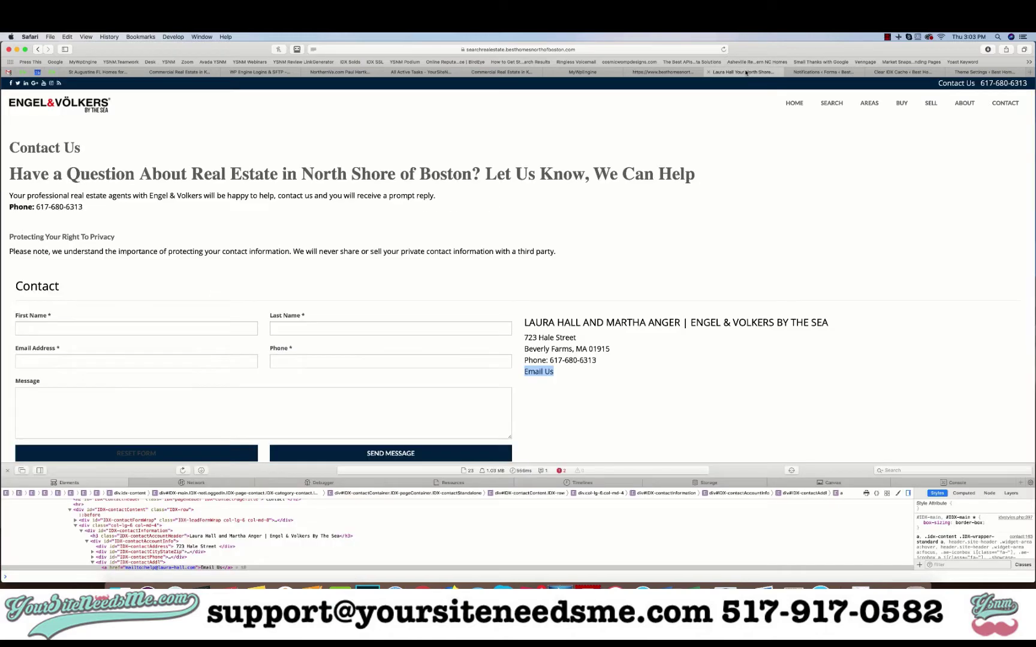
left_click(794, 103)
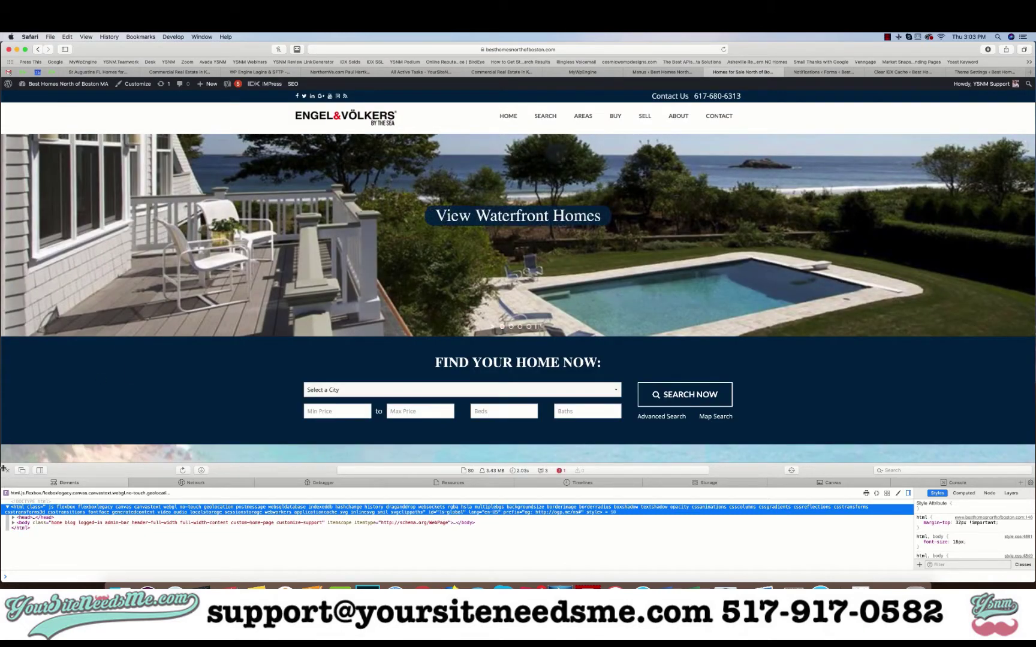
left_click(8, 470)
mouse_move(590, 116)
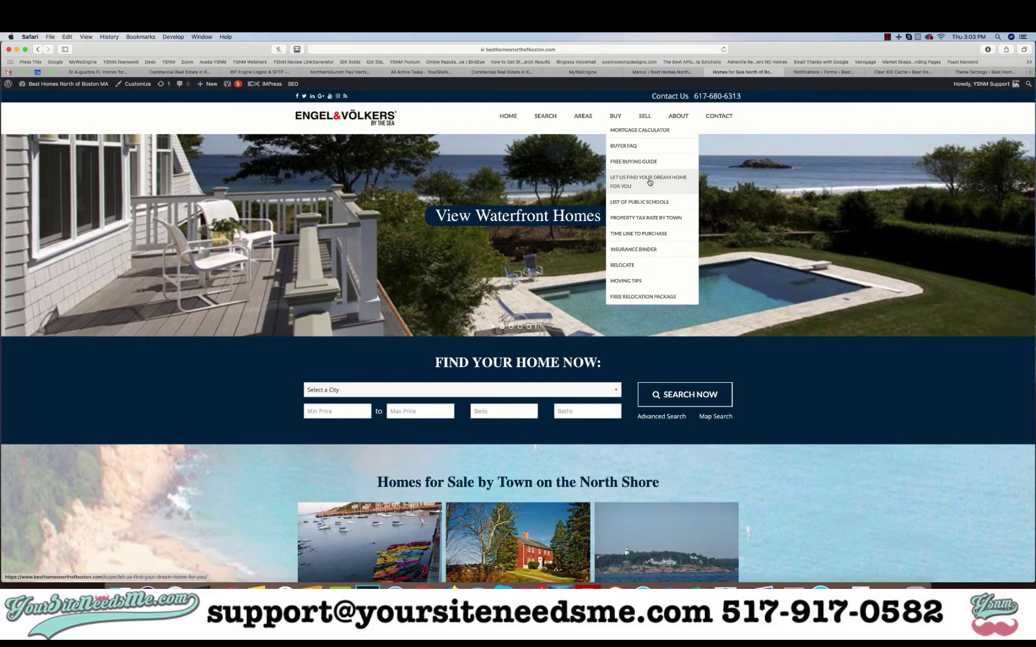
left_click(720, 116)
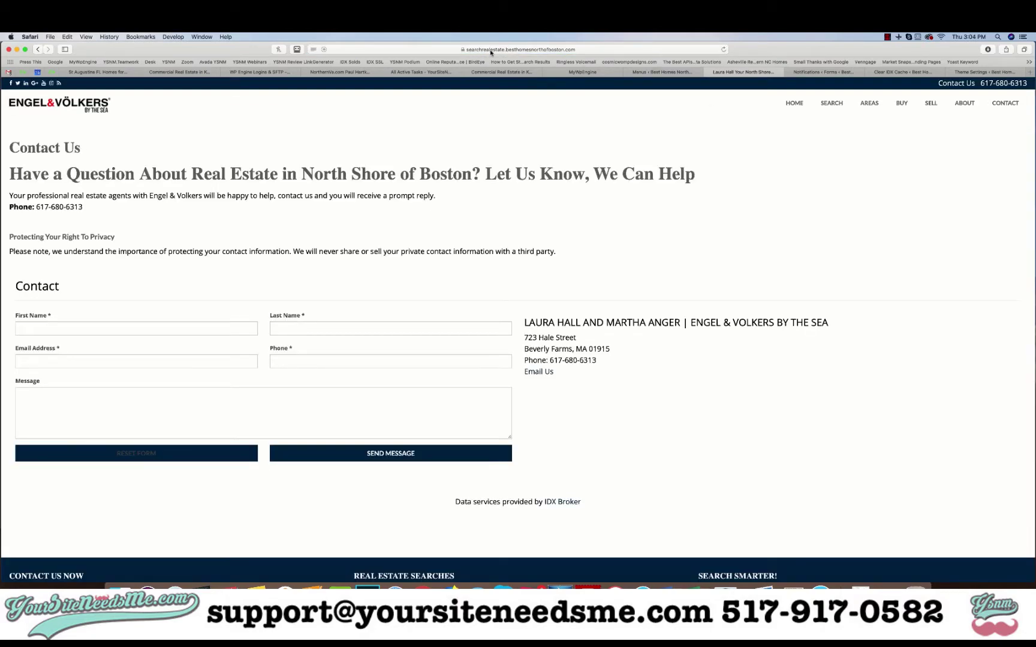
mouse_move(905, 105)
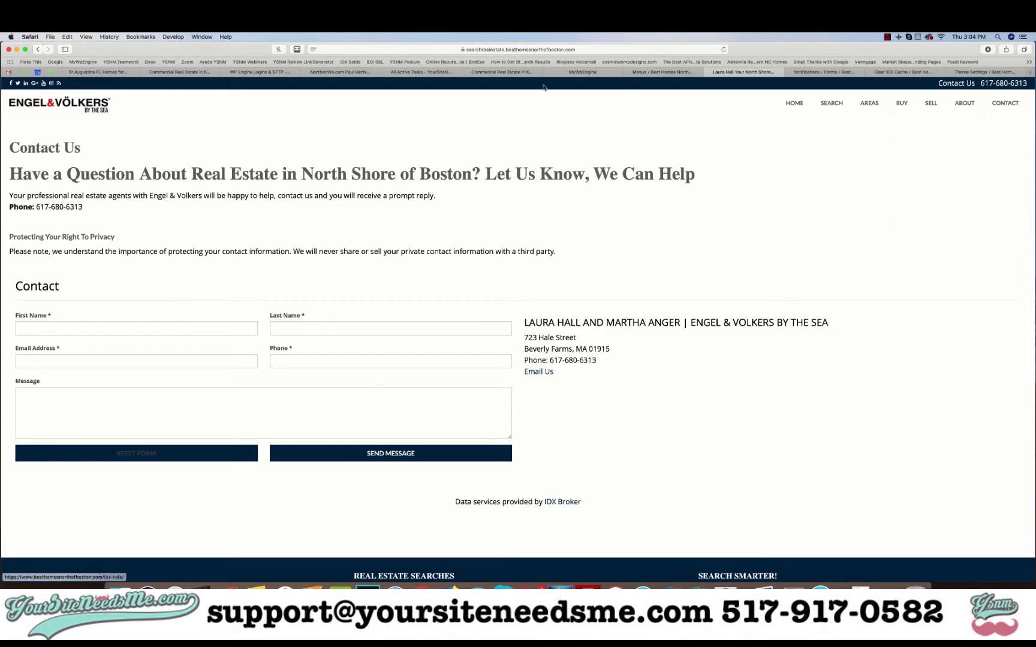
Step: Purge all of the site's caches in the WP Engine general settings
left_click(639, 73)
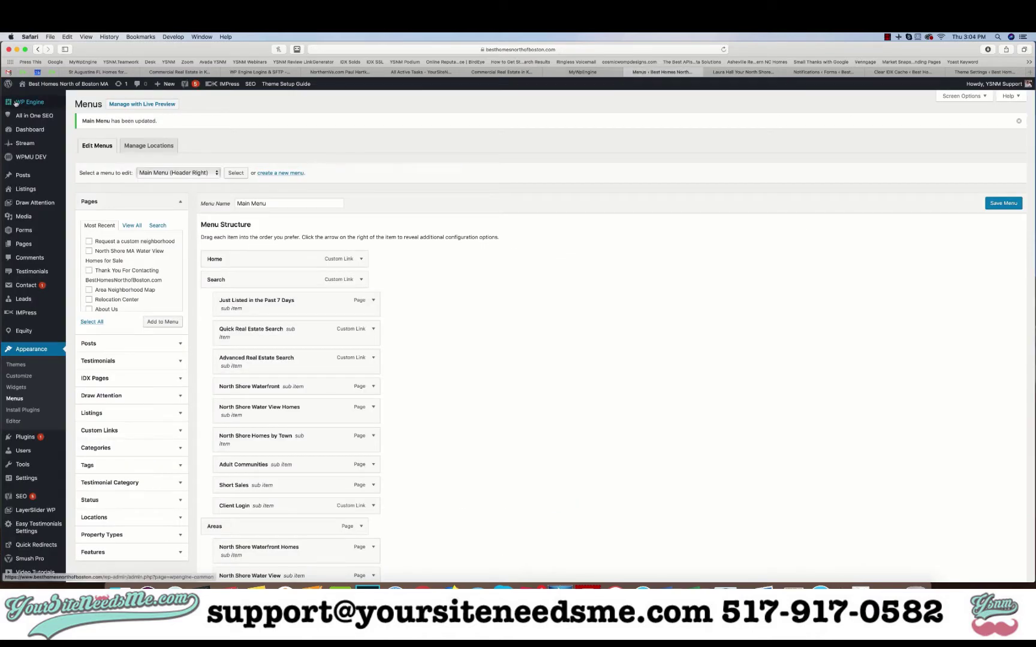
left_click(26, 103)
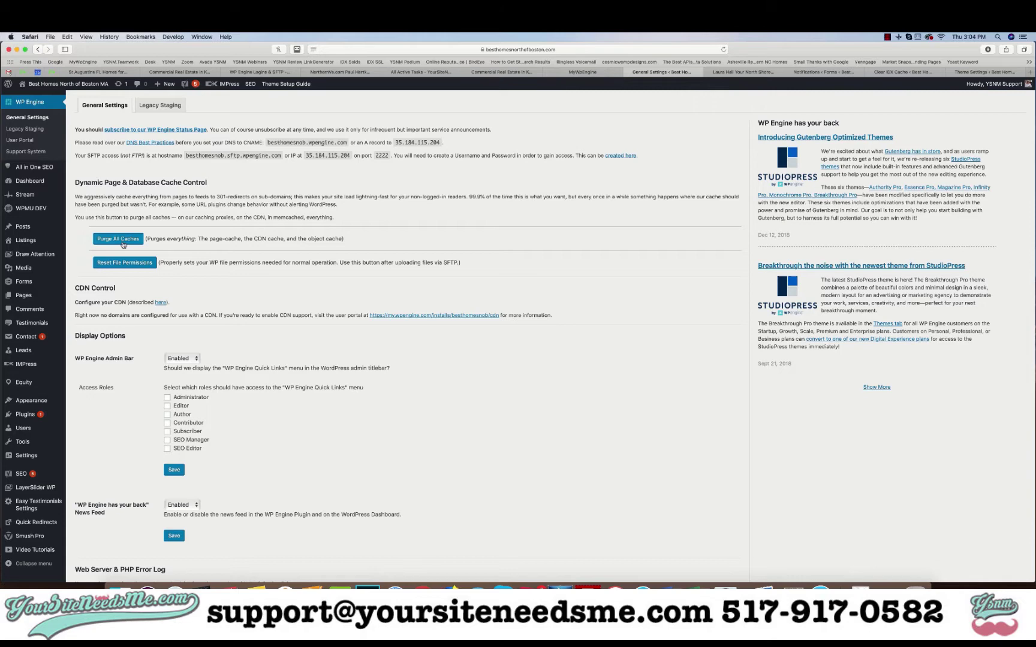
left_click(123, 245)
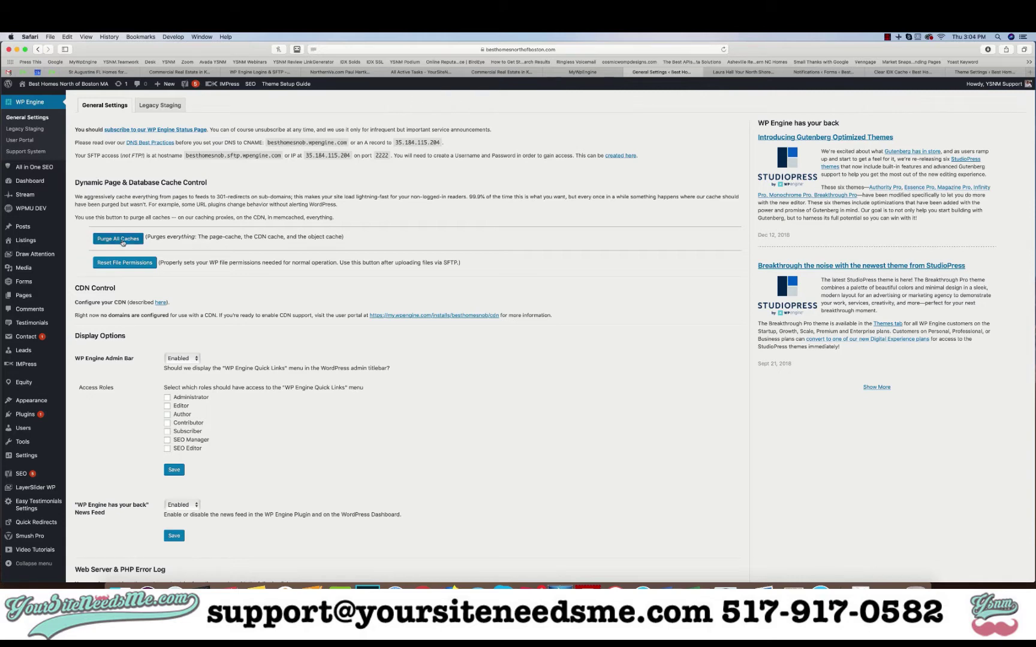
left_click(590, 328)
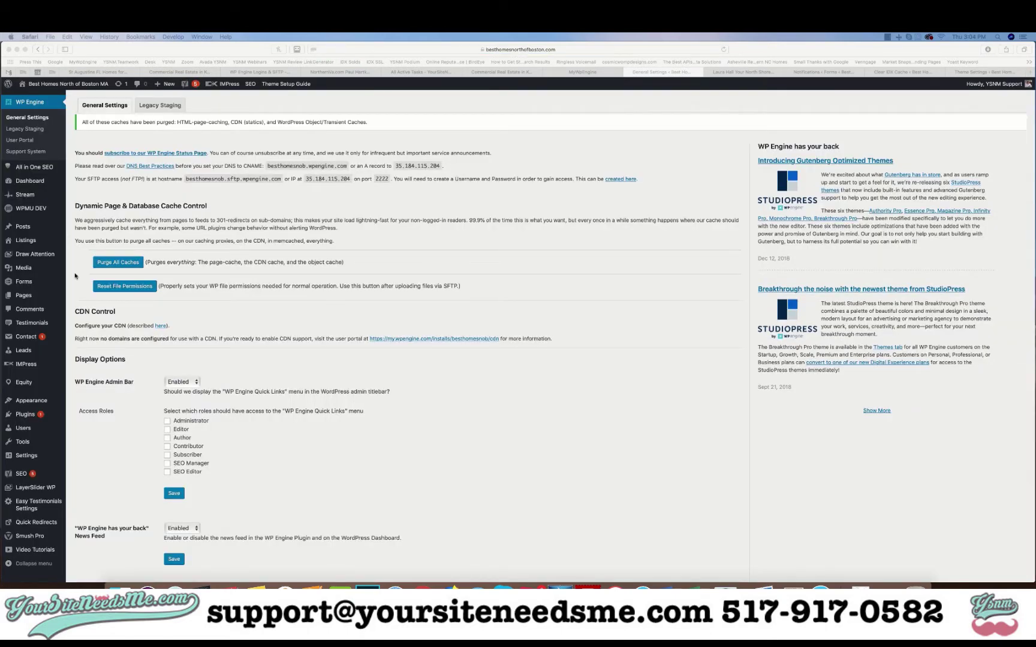
Step: Refresh the plugin options in the IMPress for IDX Broker initial settings
left_click(29, 364)
left_click(26, 365)
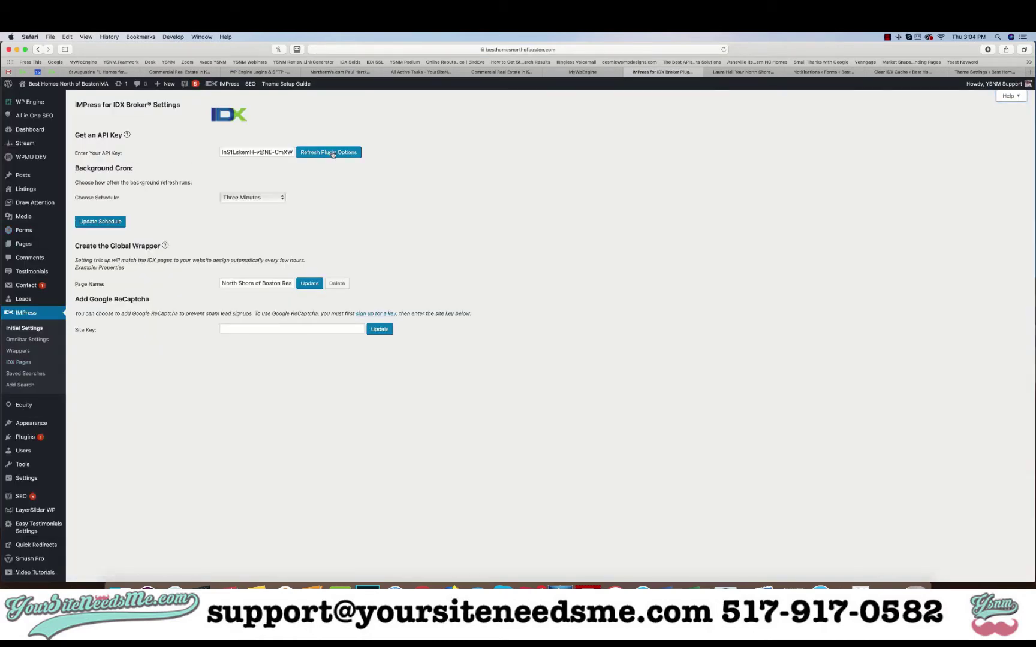
left_click(333, 153)
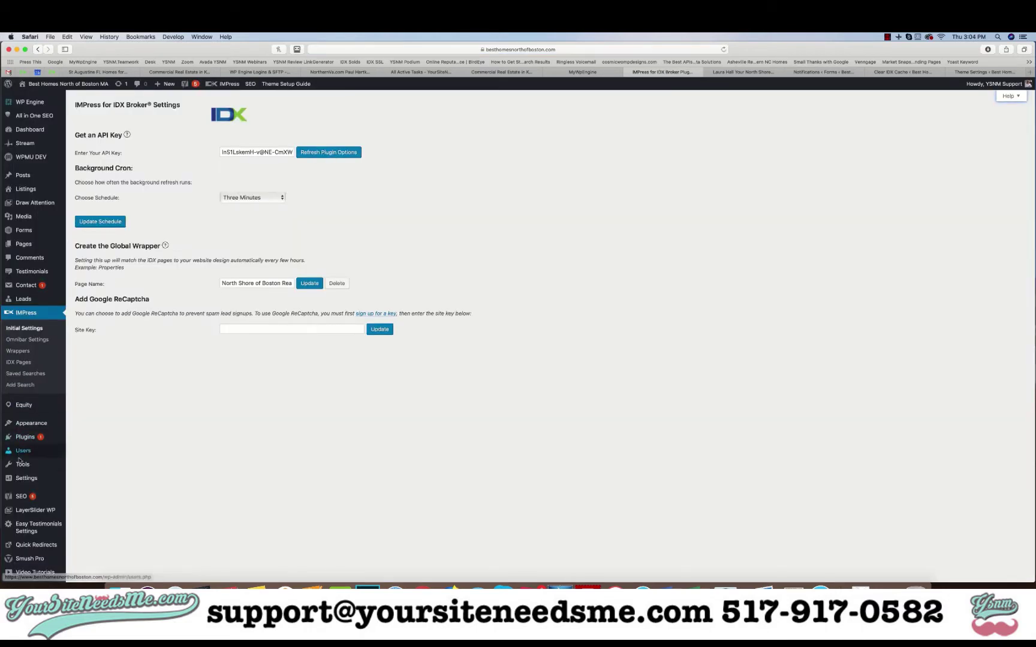
Step: Clear both the IDX local data cache and the IDX dynamic wrapper cache
mouse_move(22, 465)
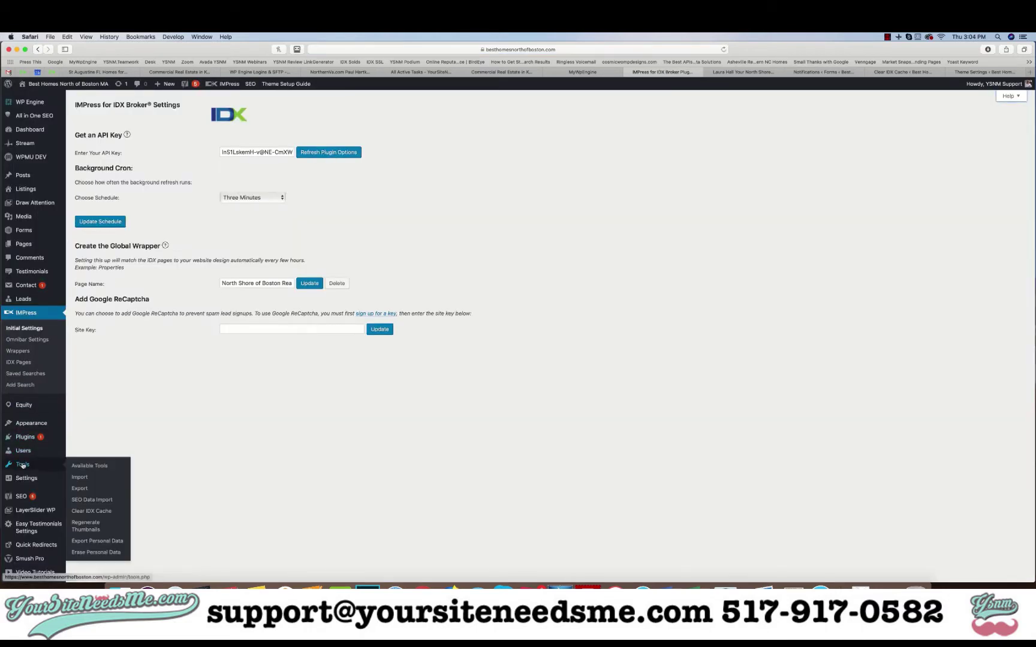
left_click(96, 512)
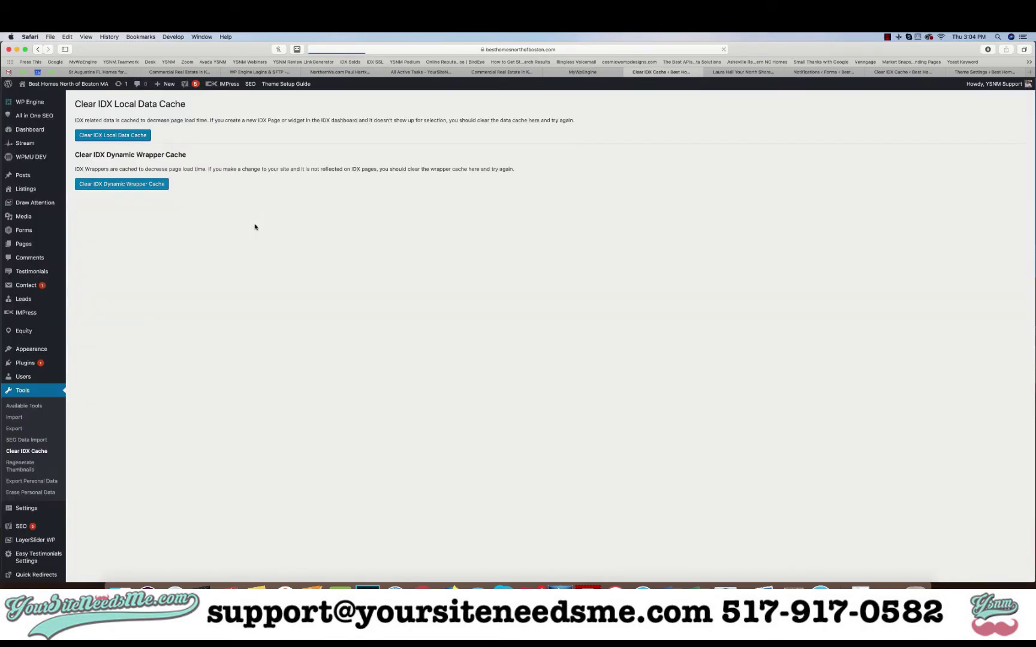
left_click(108, 136)
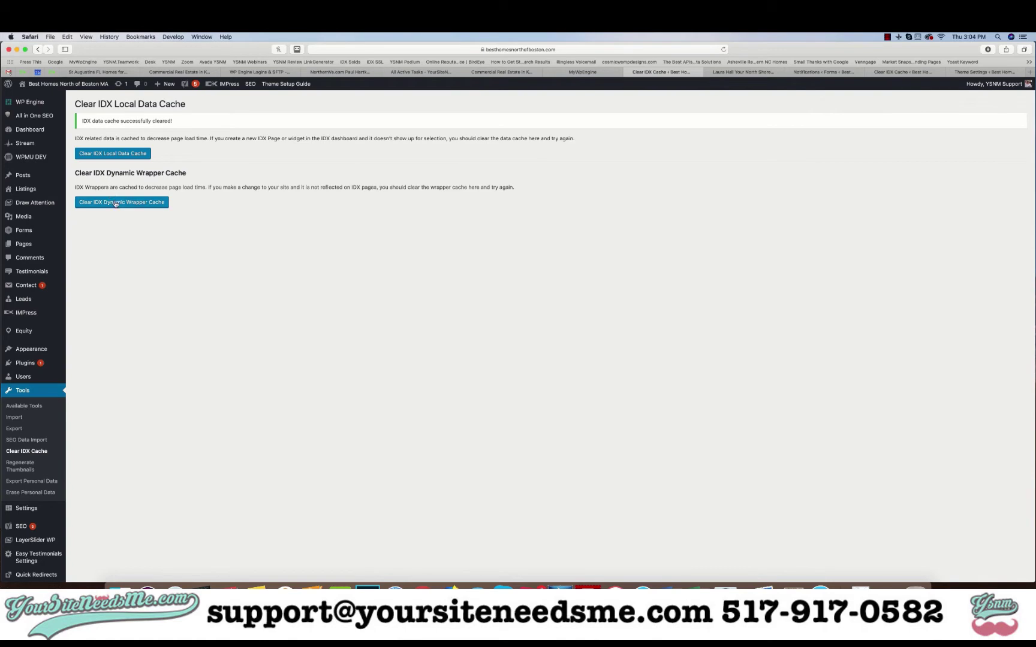
left_click(115, 203)
Step: Reload the IDX contact page, check its Buy submenu for the new link, and return to the IDX cache page
left_click(734, 72)
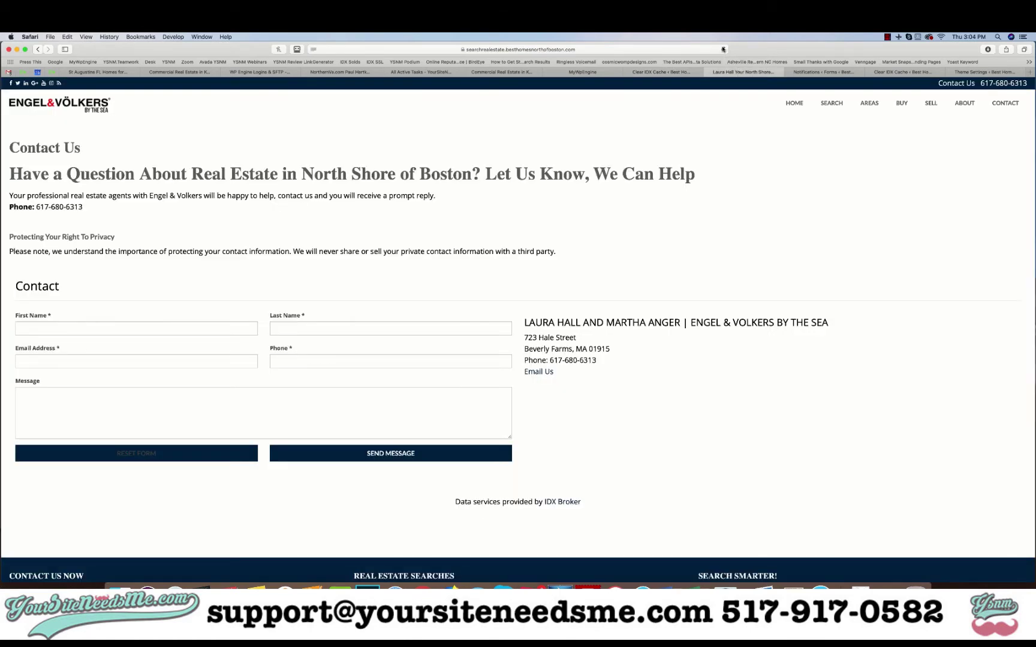
left_click(723, 50)
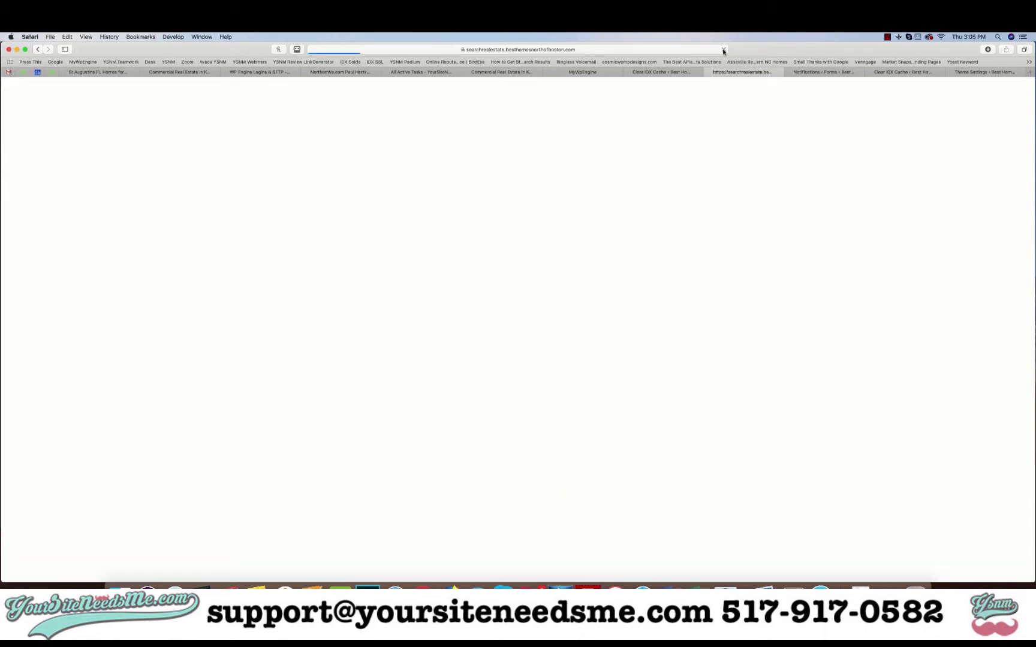
mouse_move(905, 105)
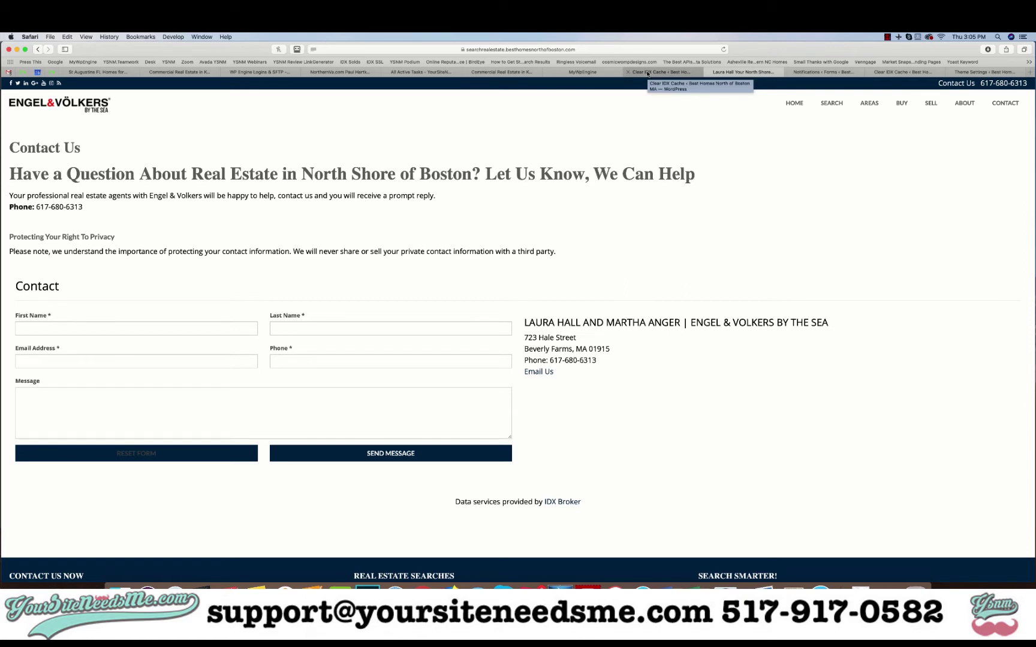
left_click(647, 74)
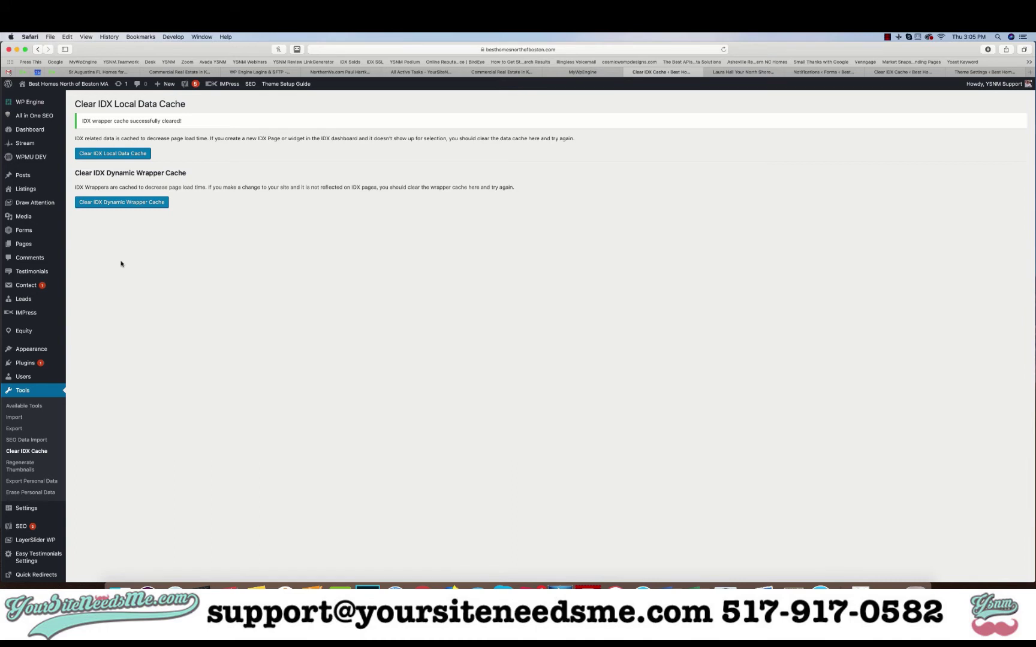
left_click(887, 37)
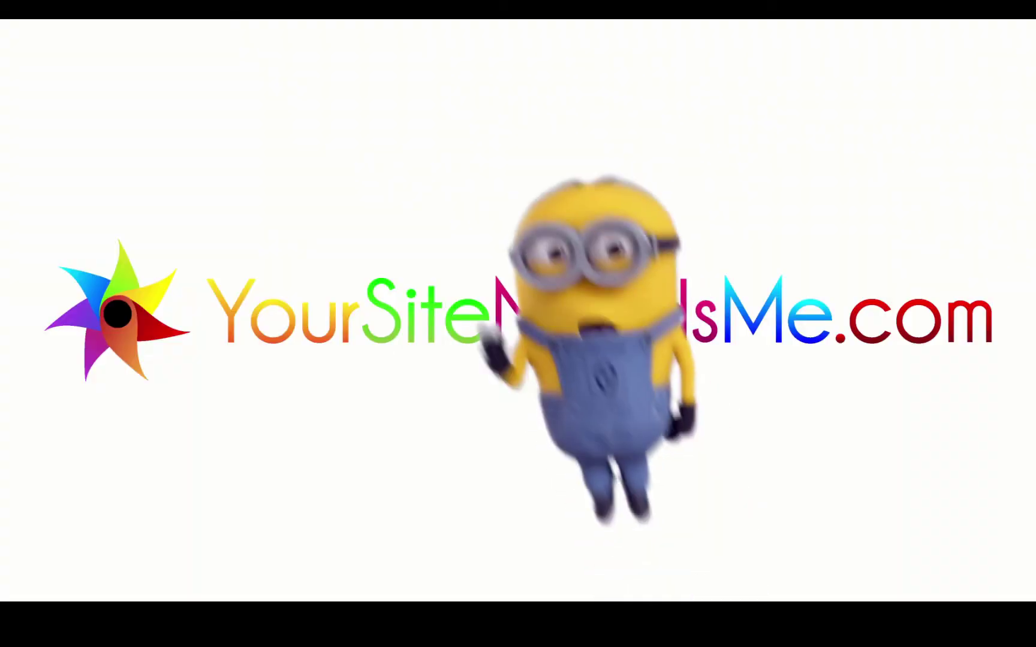